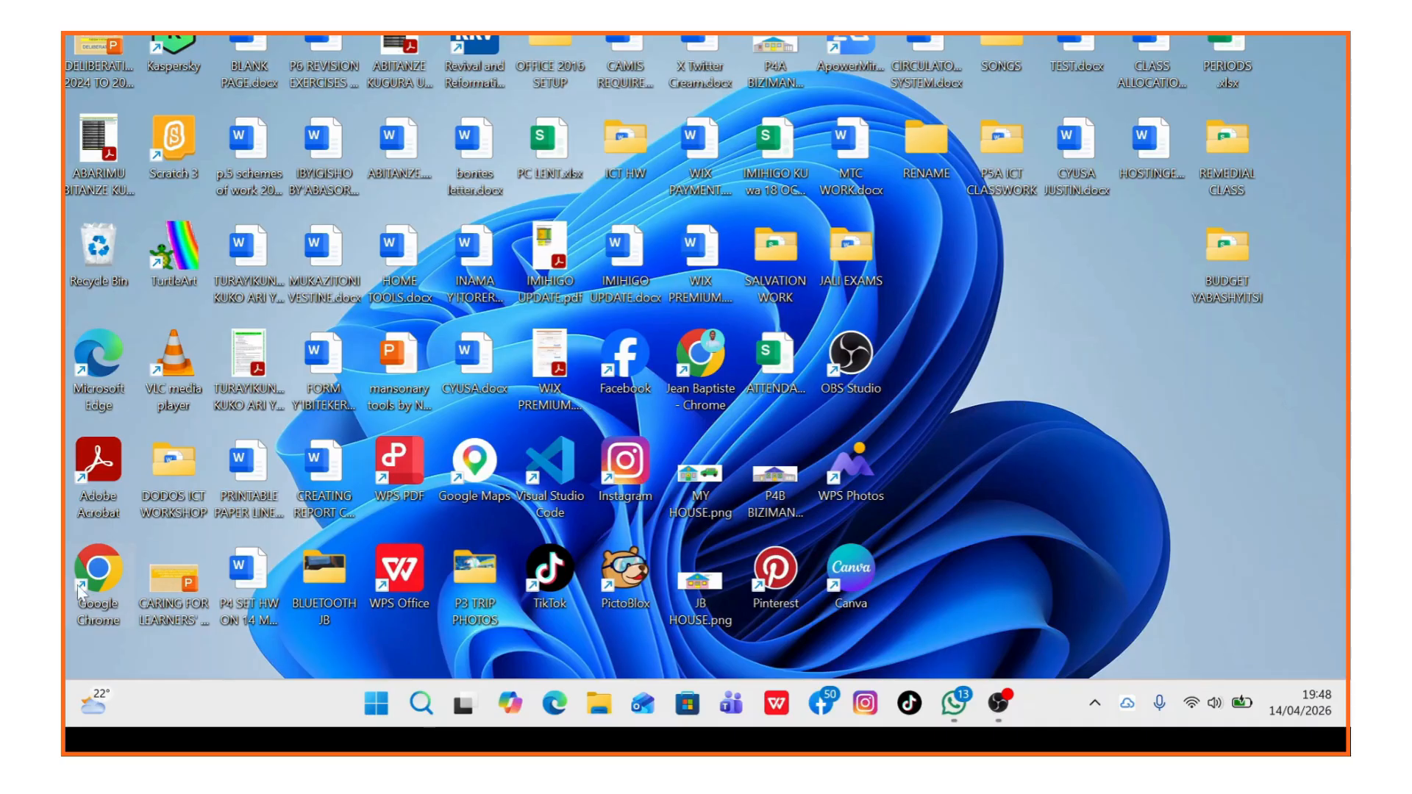
# Start Chrome with the Person 1 profile and open Google Classroom from the Google apps list.
pyautogui.doubleClick(100, 578)
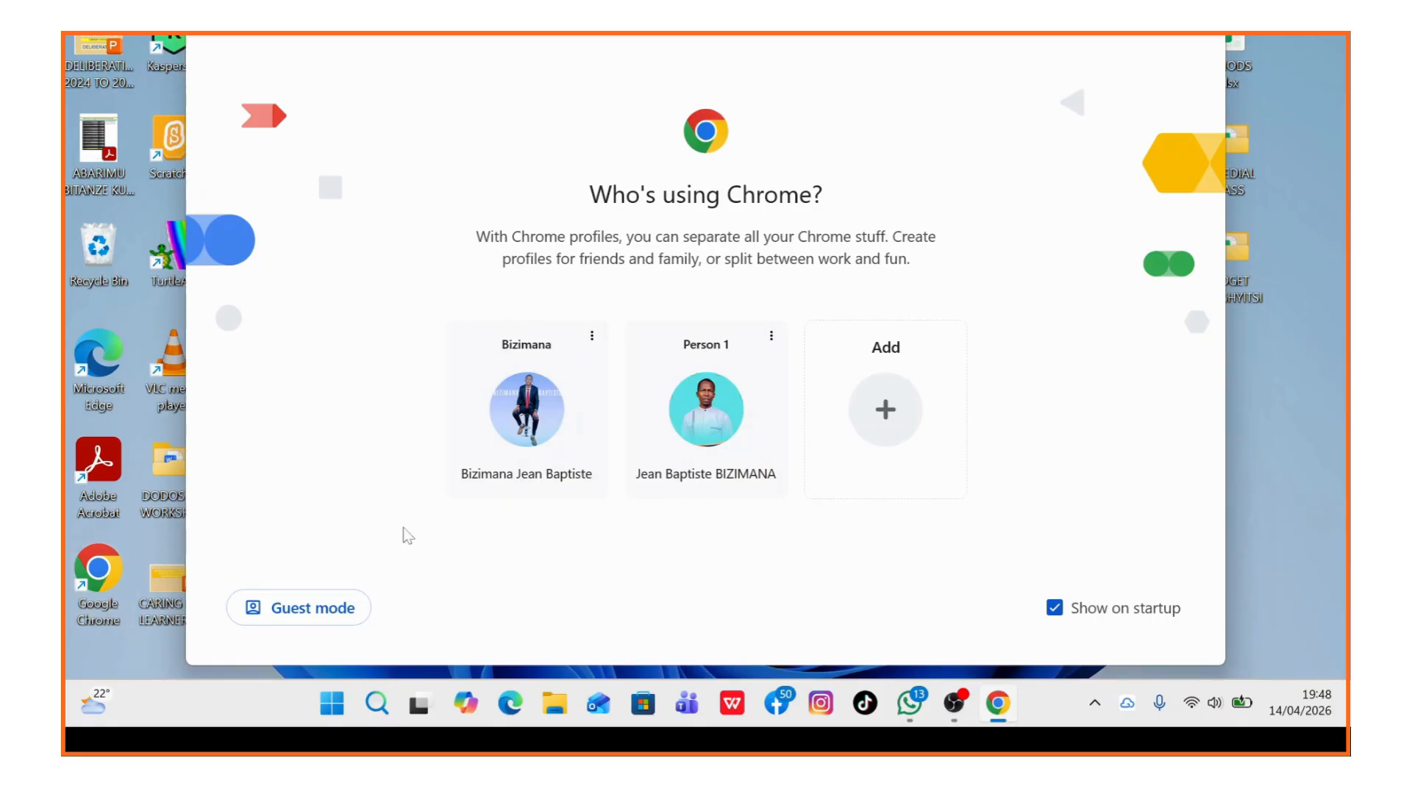
pyautogui.click(721, 416)
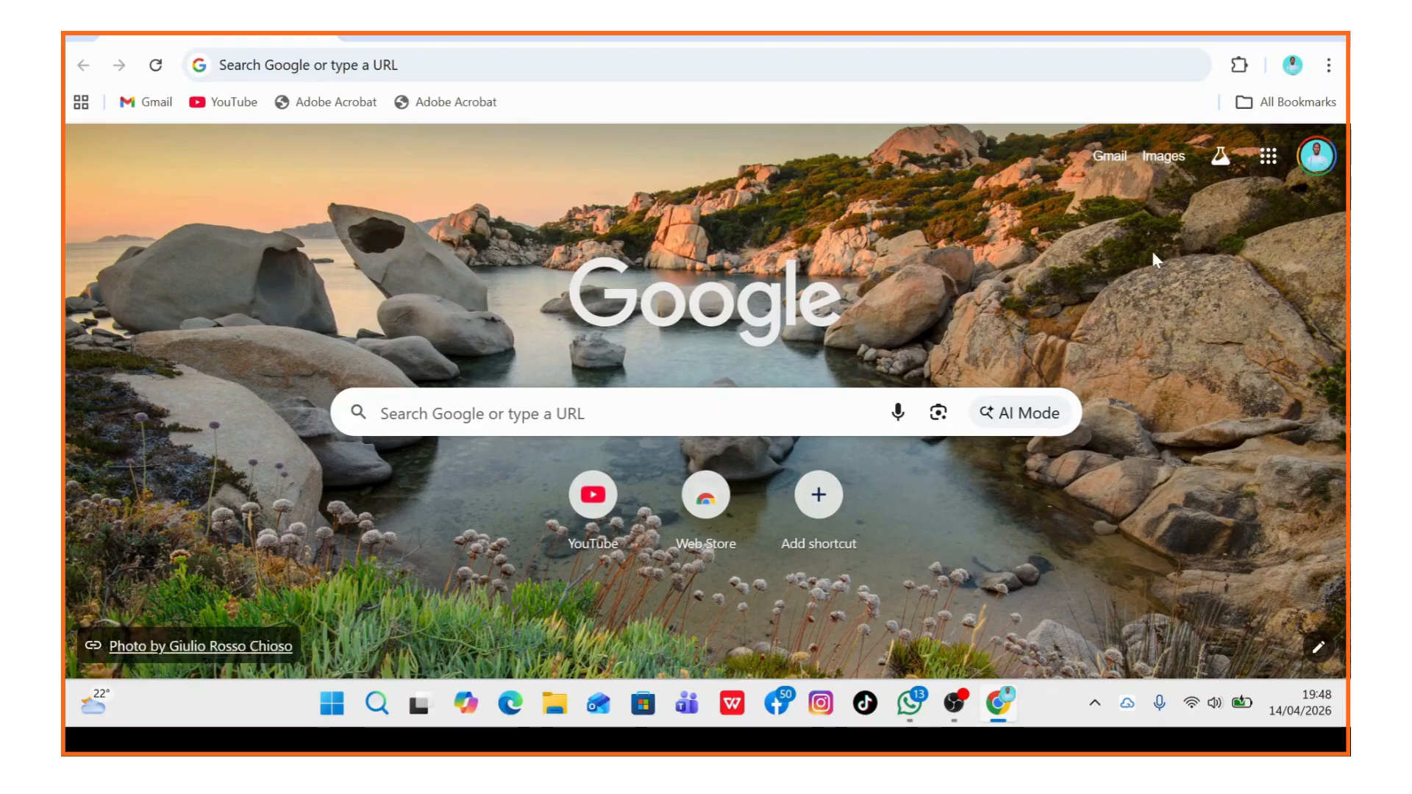
pyautogui.click(1269, 158)
pyautogui.click(1269, 158)
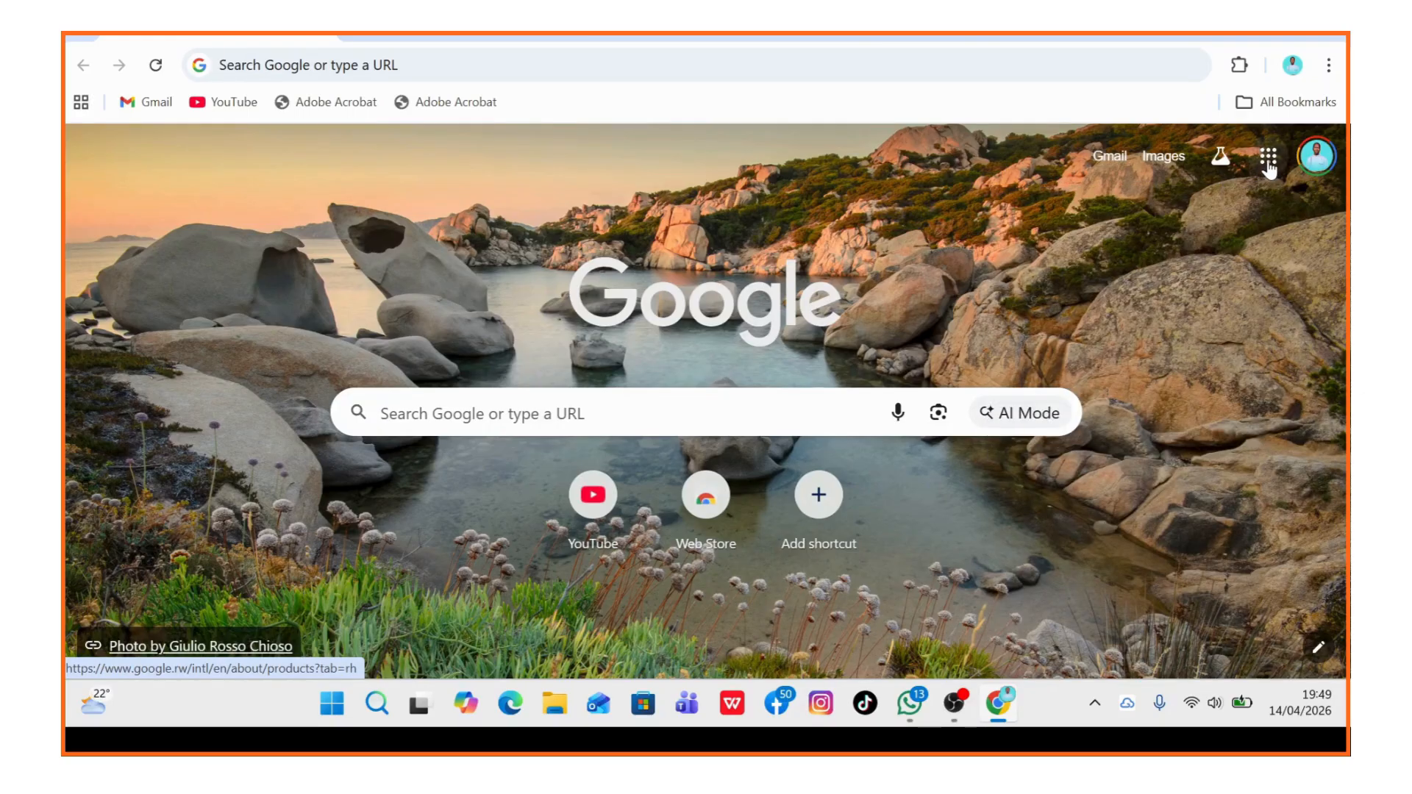
pyautogui.click(1268, 158)
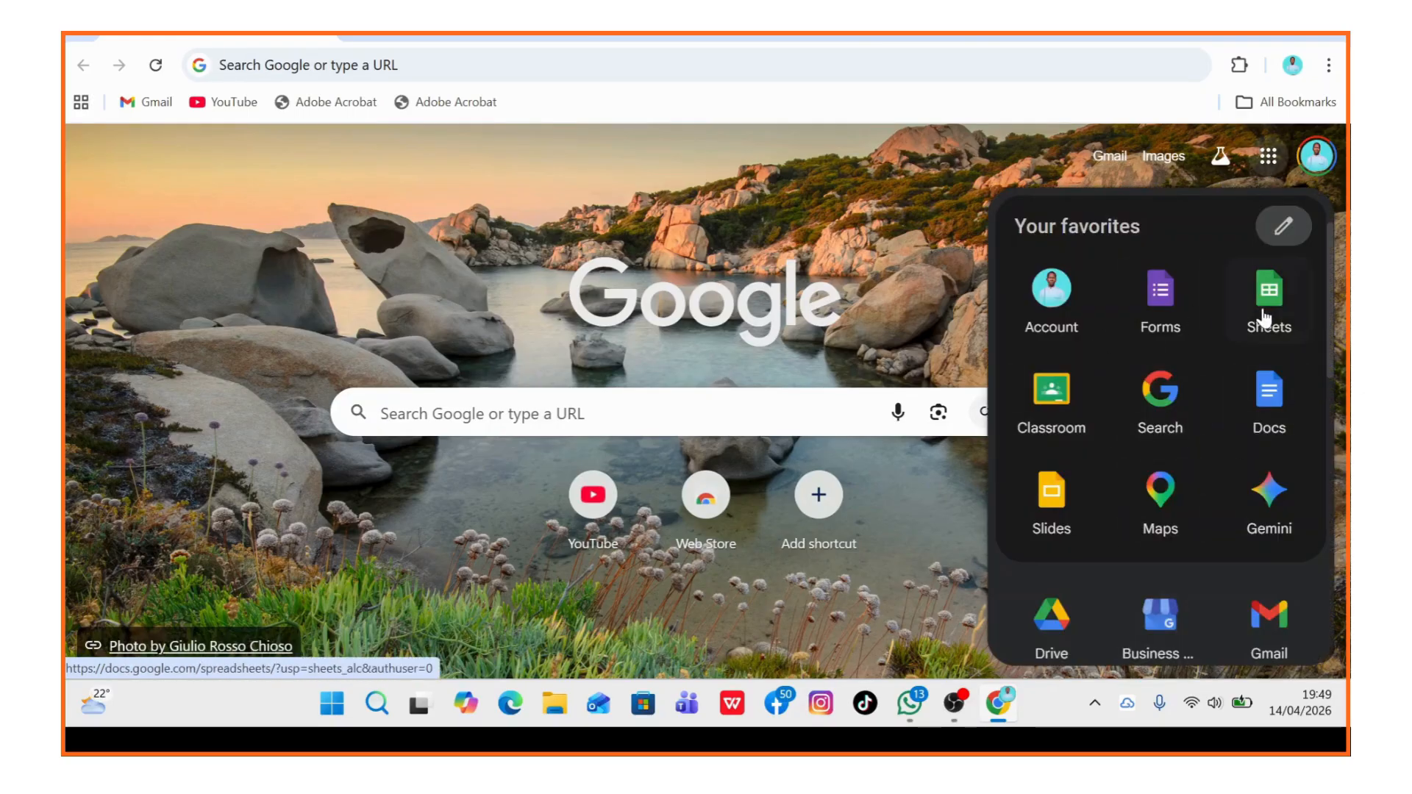
pyautogui.moveTo(1328, 253)
pyautogui.mouseDown()
pyautogui.moveTo(1317, 345)
pyautogui.moveTo(1318, 240)
pyautogui.moveTo(1304, 550)
pyautogui.moveTo(1331, 260)
pyautogui.moveTo(1335, 307)
pyautogui.moveTo(1333, 276)
pyautogui.mouseUp()
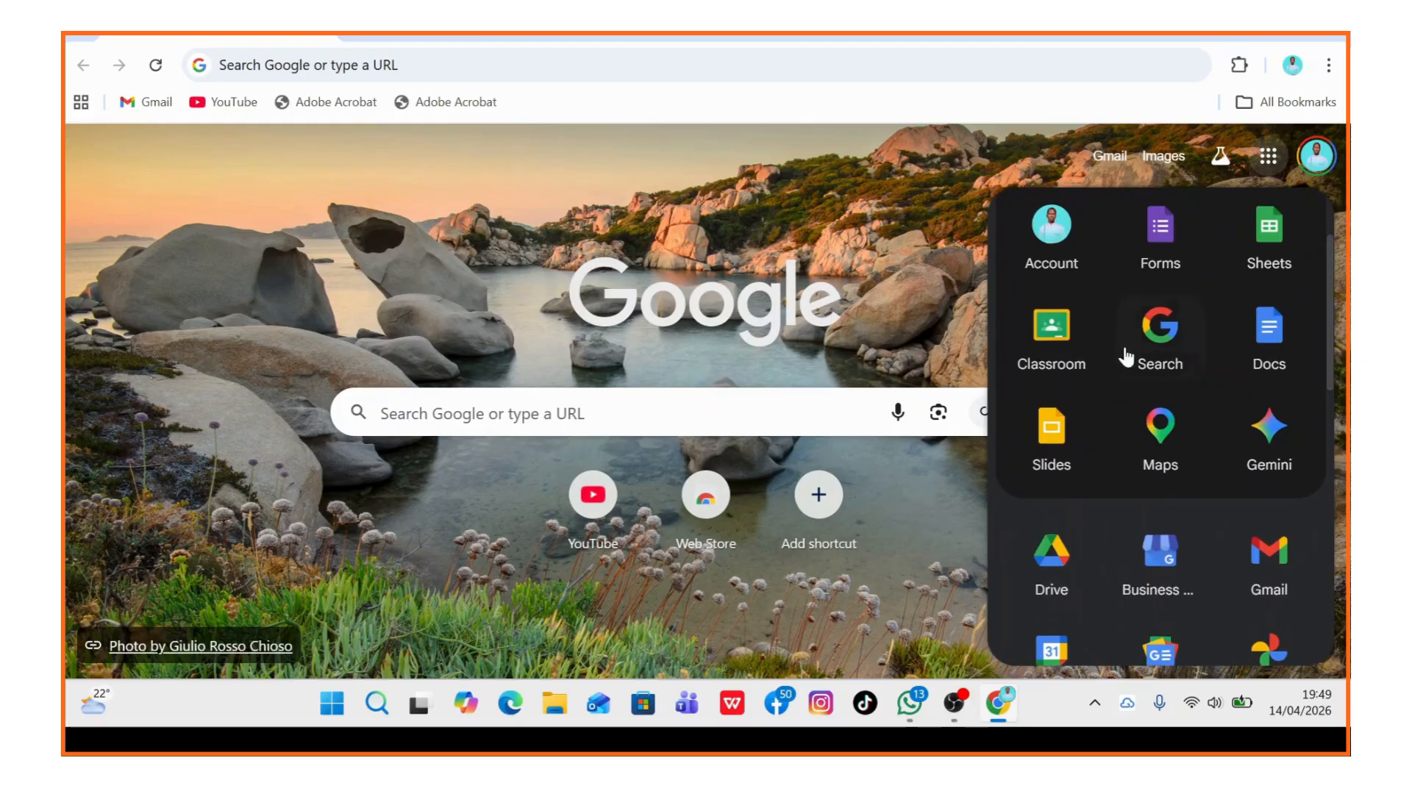
pyautogui.click(1059, 333)
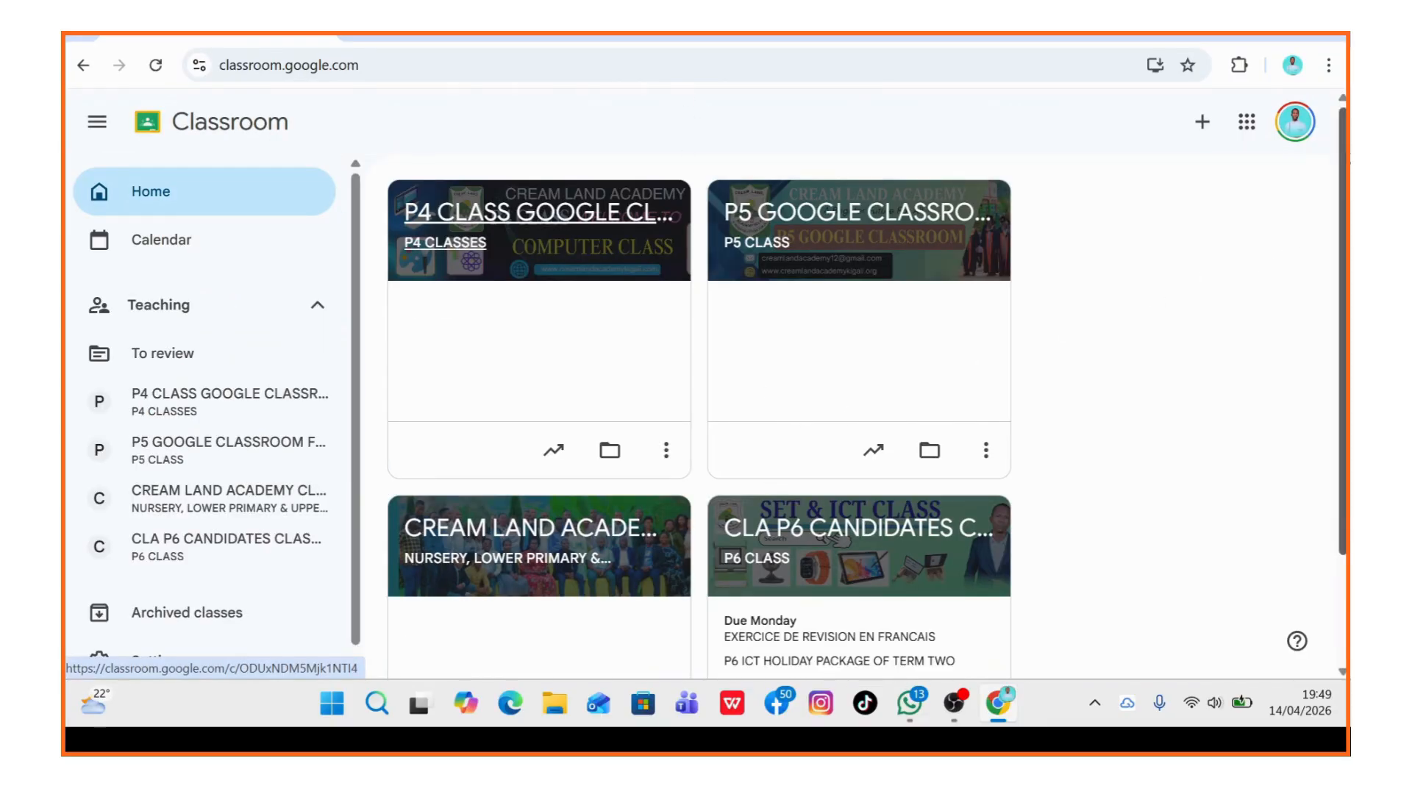
pyautogui.scroll(-3, 1327, 294)
pyautogui.scroll(3, 1318, 364)
pyautogui.scroll(-3, 1334, 214)
pyautogui.scroll(3, 1331, 213)
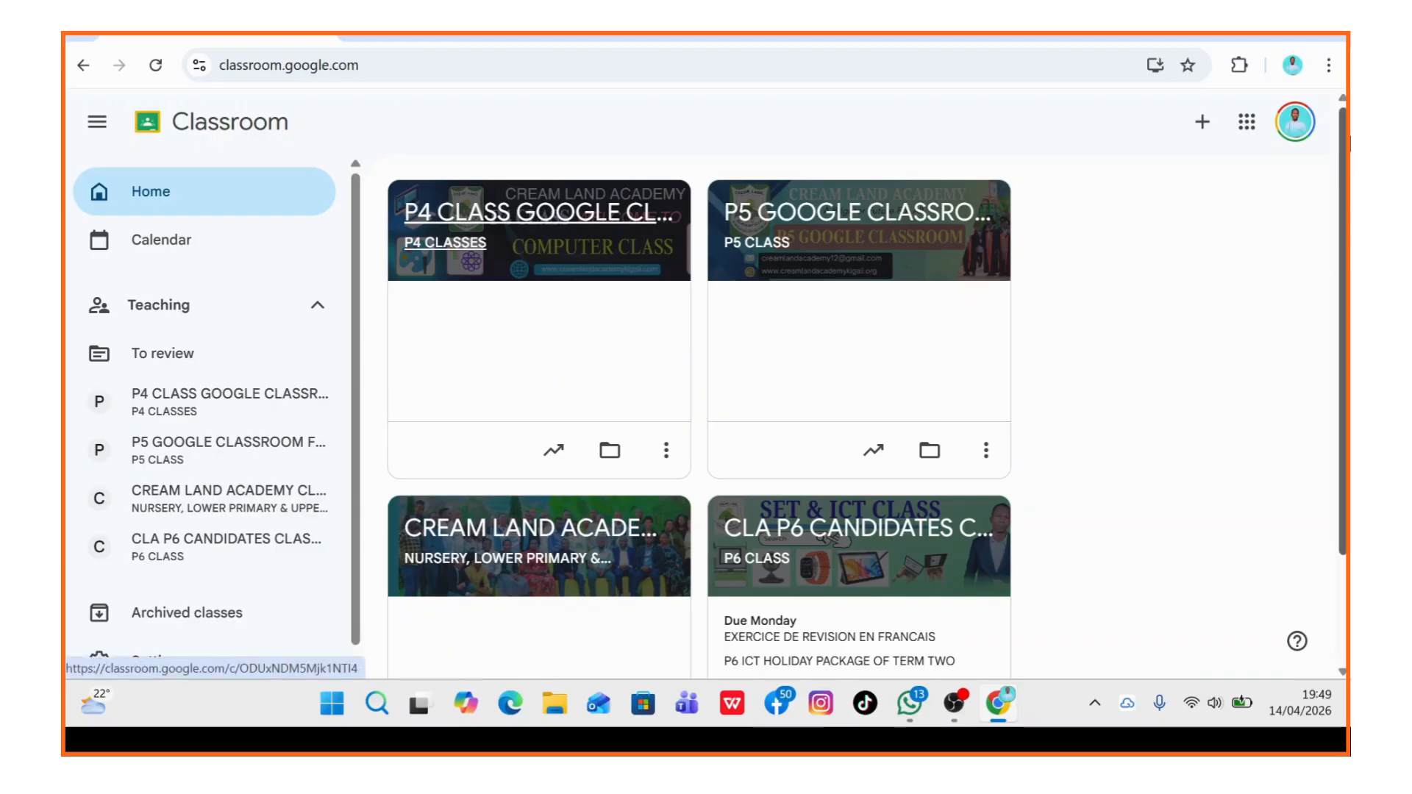
# Begin creating a new class and accept the notice about not using Classroom at a school or university with students.
pyautogui.click(1201, 123)
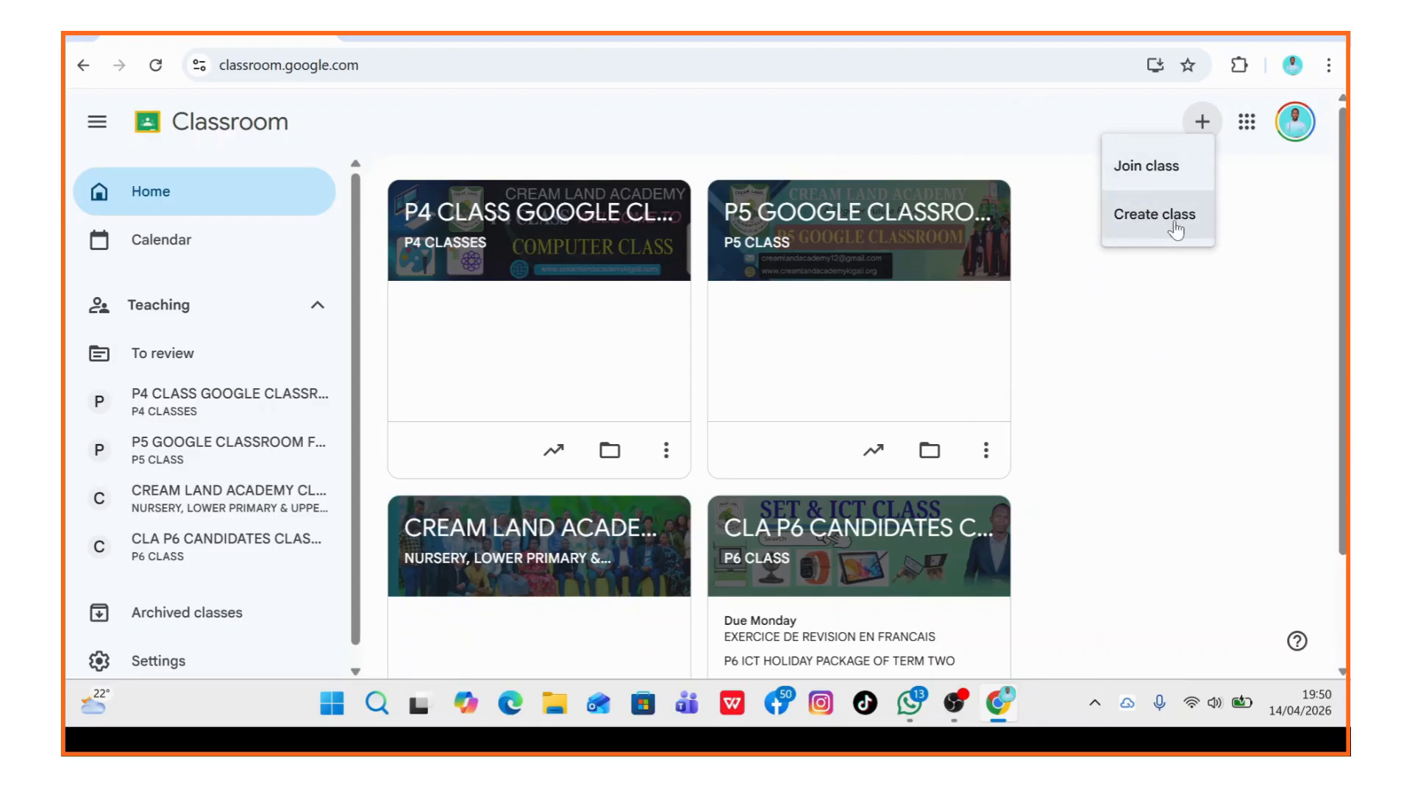
pyautogui.click(1142, 218)
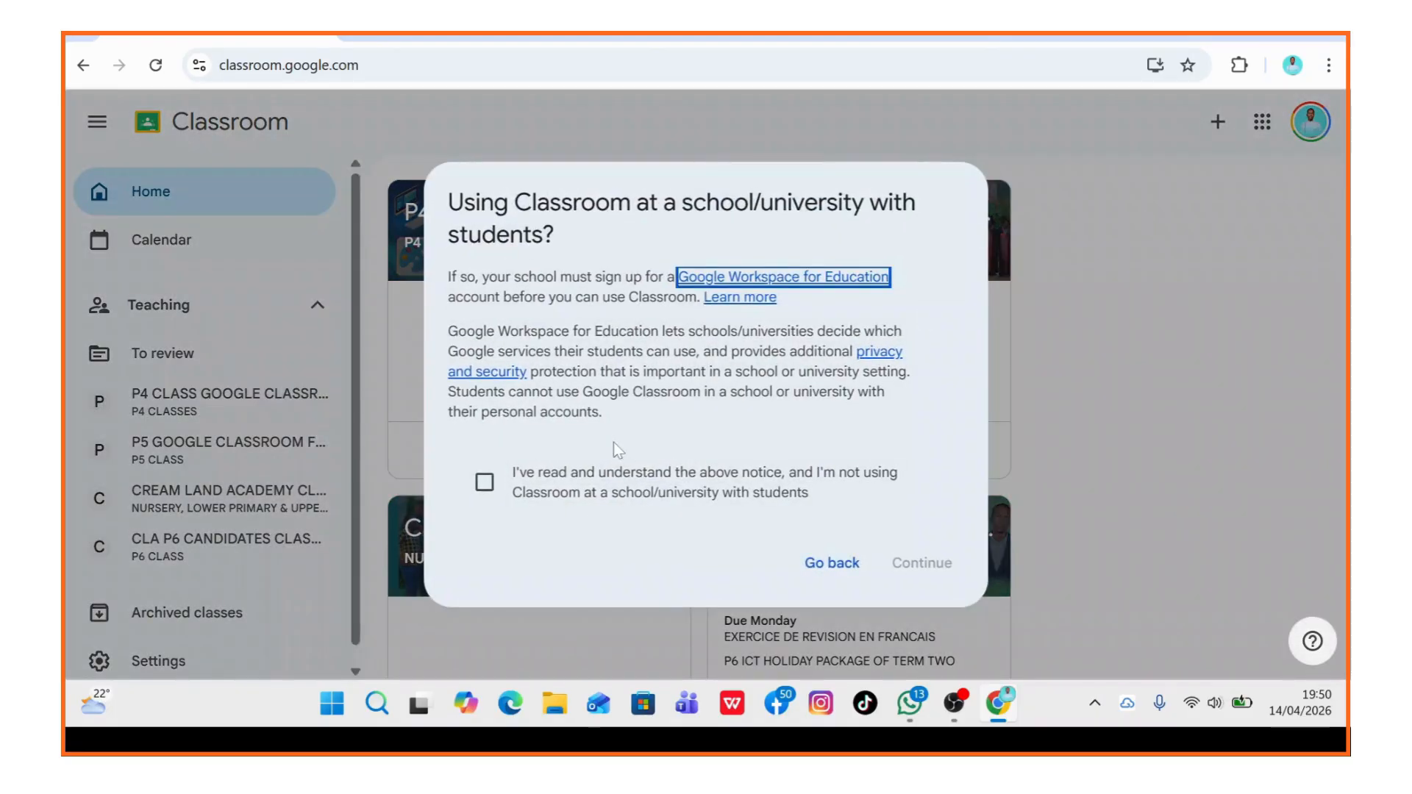
pyautogui.click(484, 485)
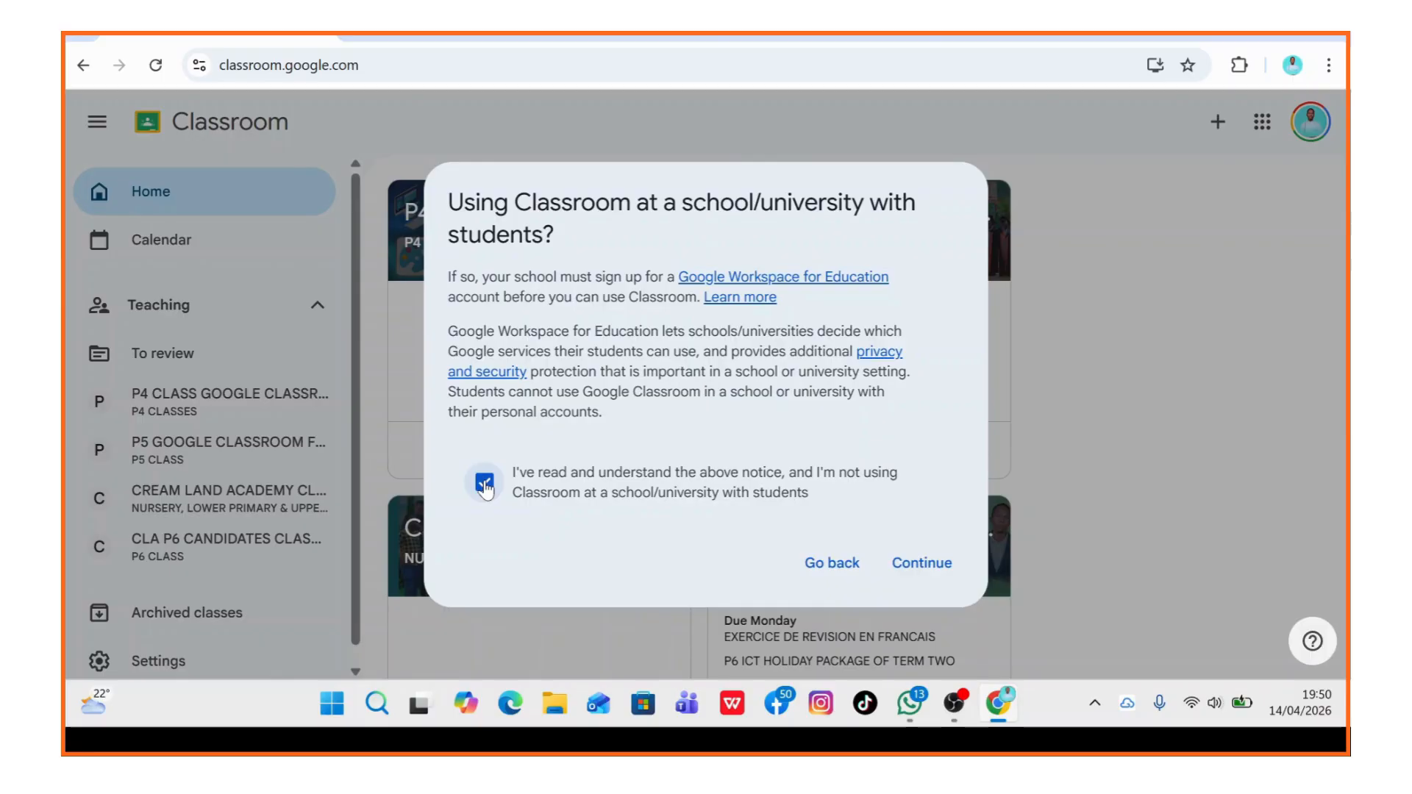
pyautogui.click(925, 565)
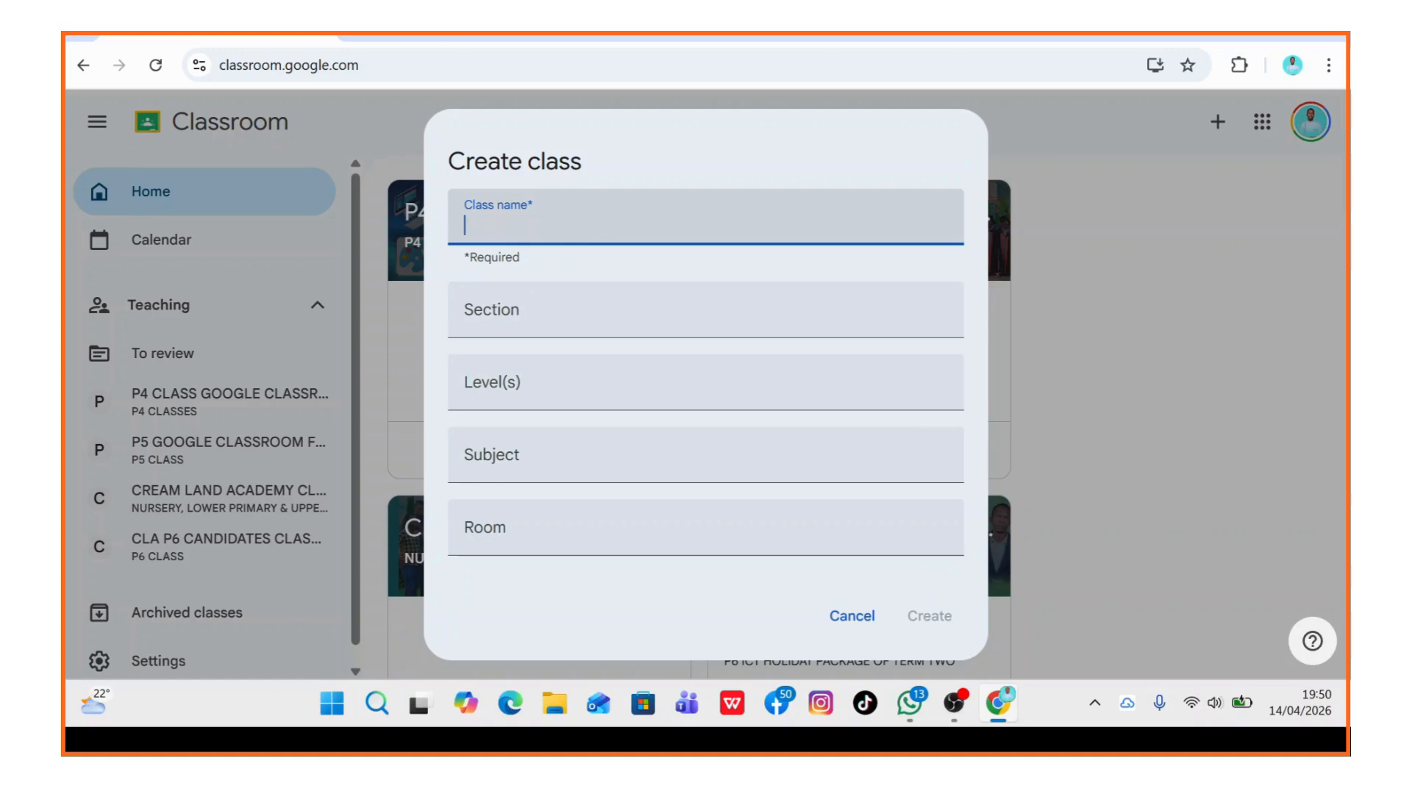
# Name the new class TECH CLASS JB and set its section to PRIMARY.
pyautogui.write('TECH CLASS ')
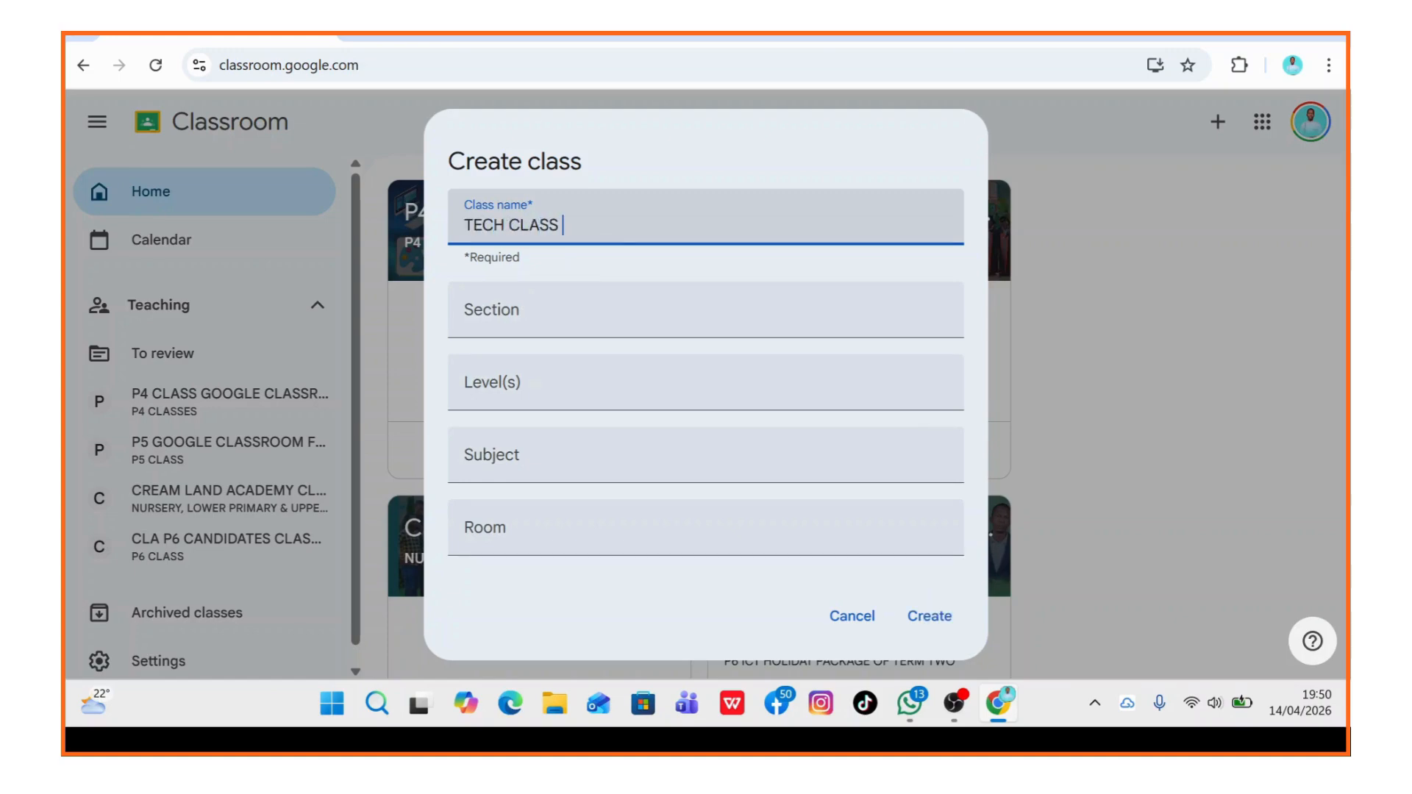
pyautogui.write('JB')
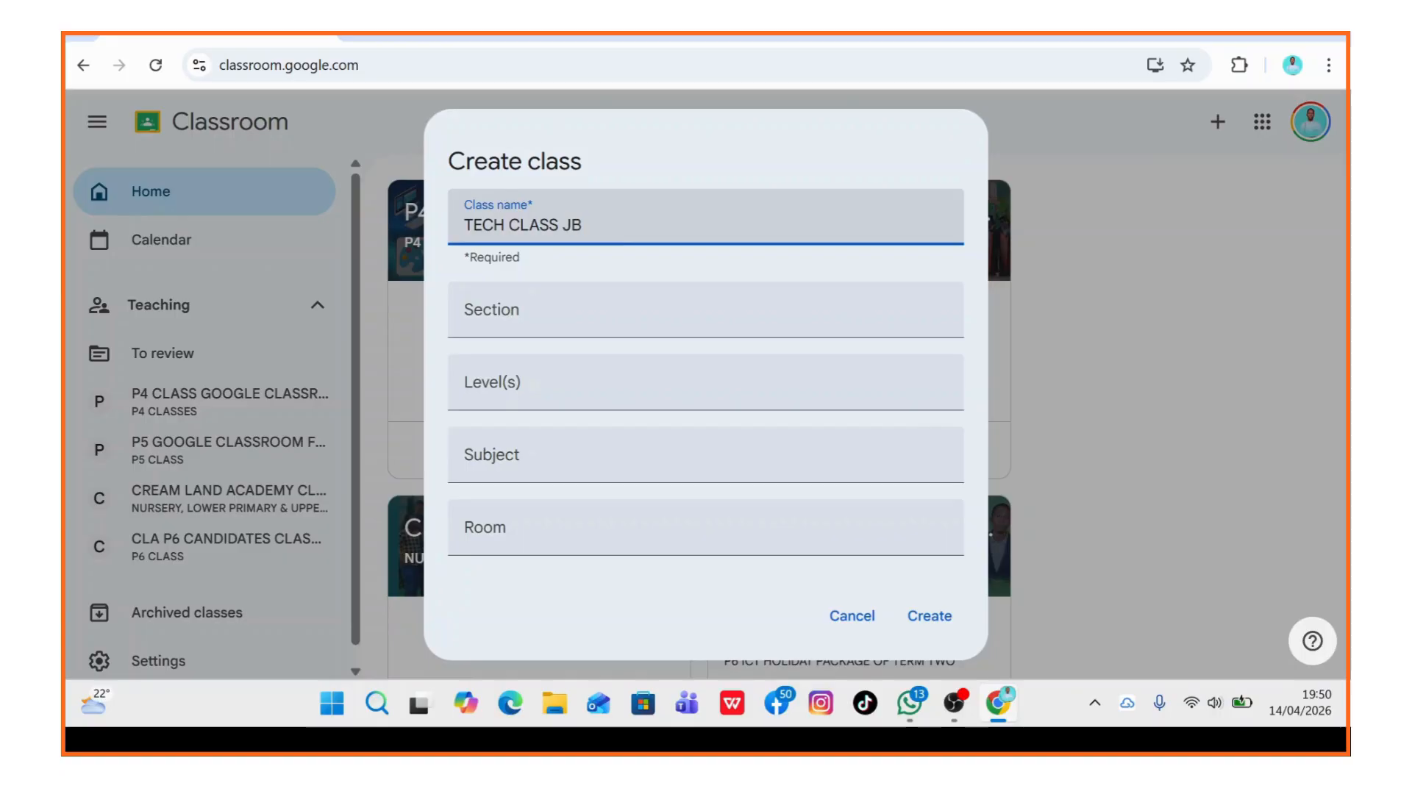
pyautogui.press('Tab')
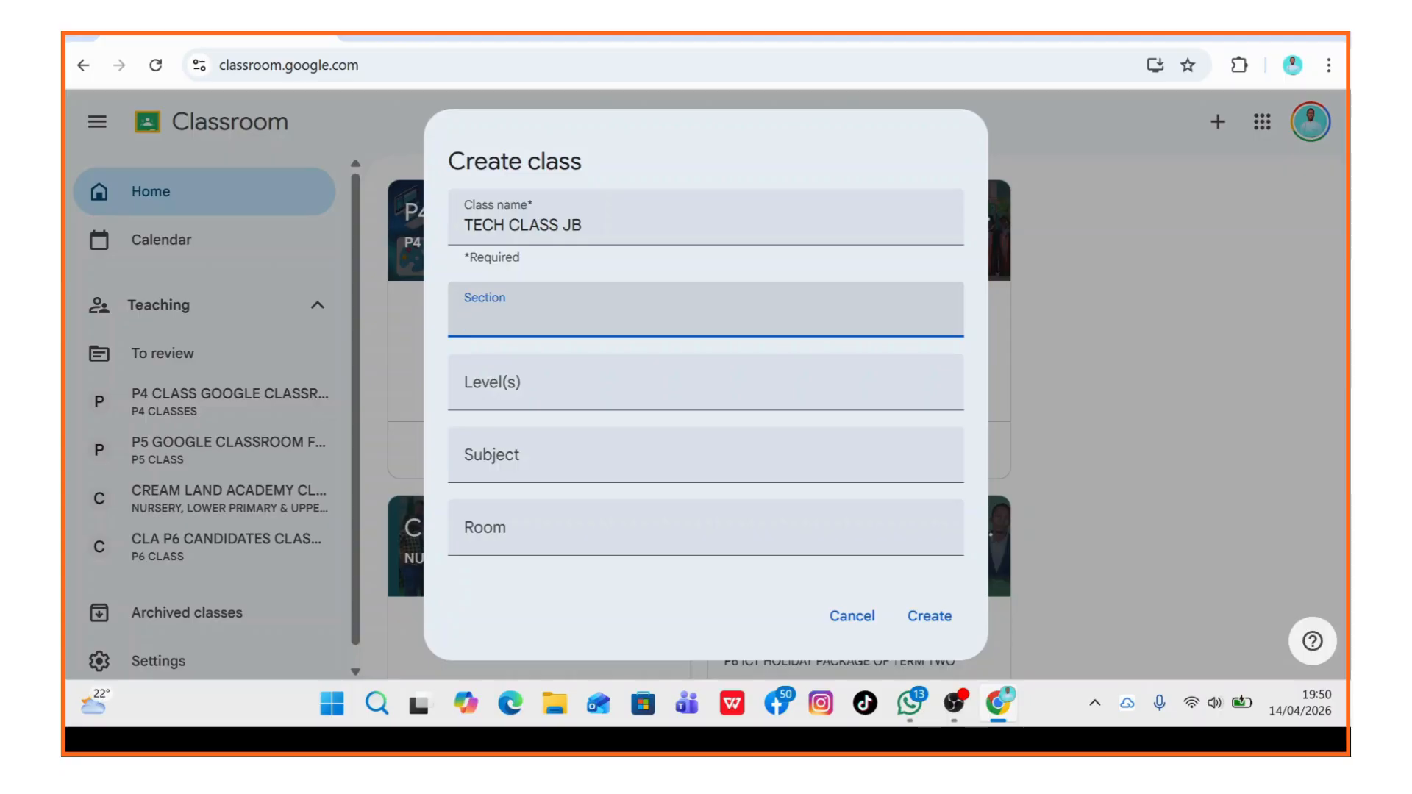
pyautogui.write('PRIMARY')
# Set the new class's level to P6 and its subject to SET & ICT.
pyautogui.click(500, 403)
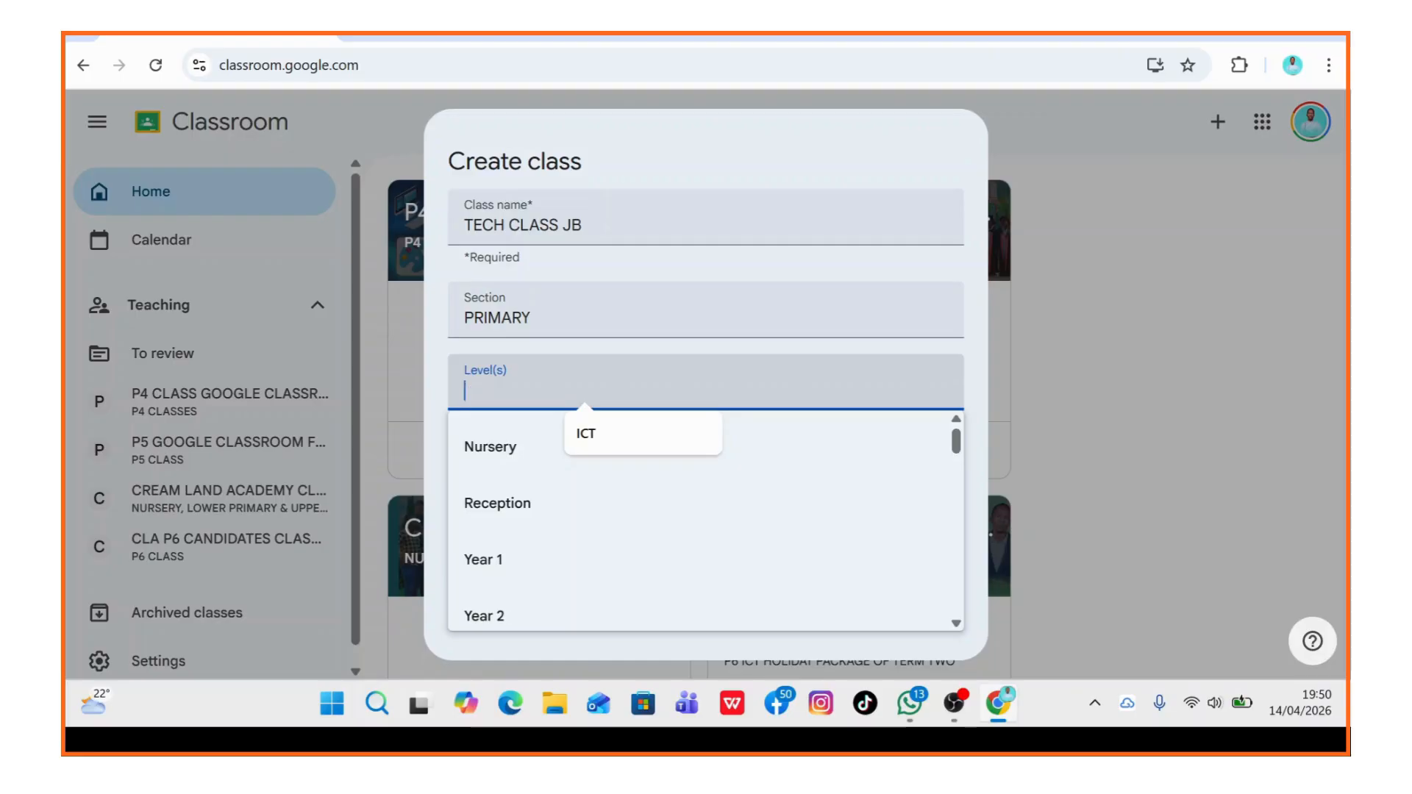
pyautogui.write('P')
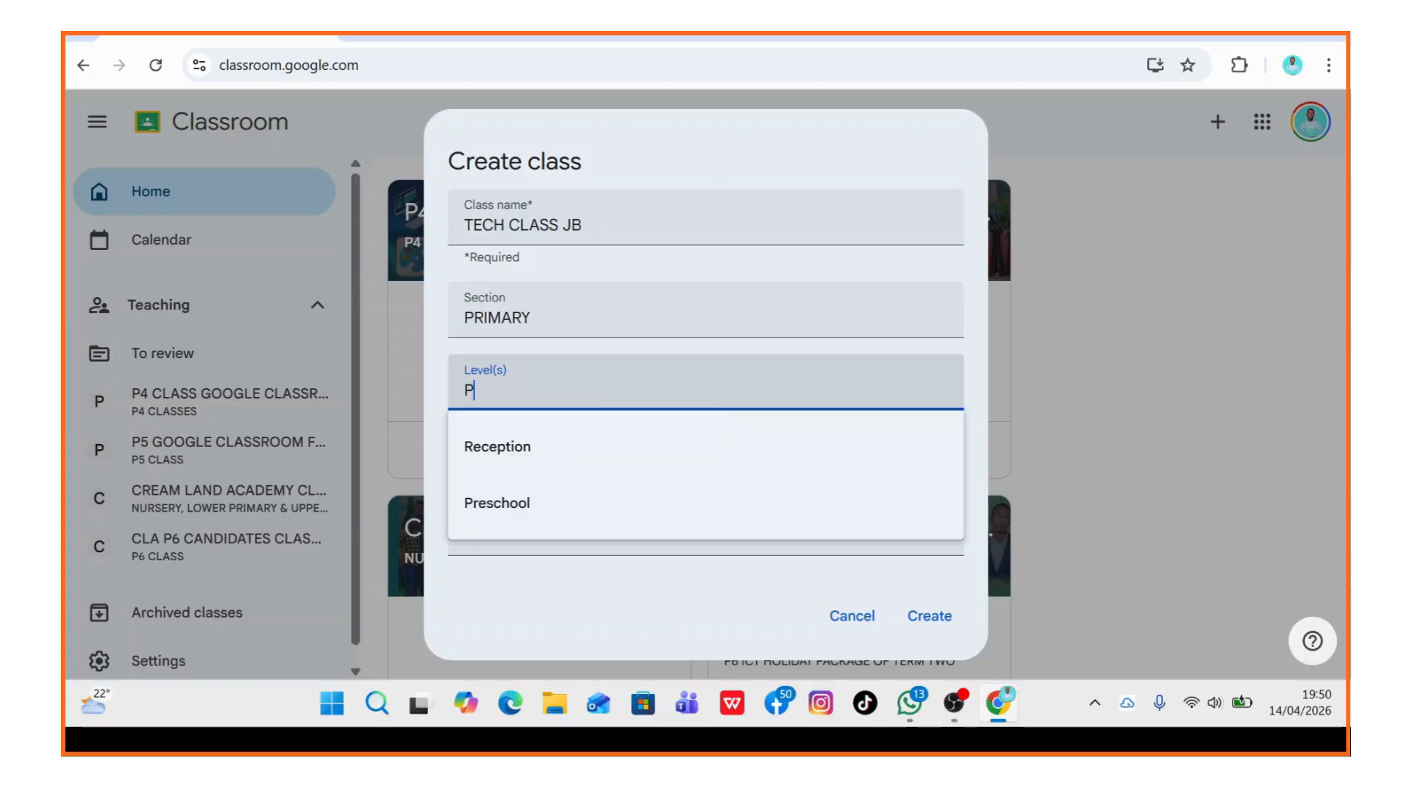
pyautogui.write('6')
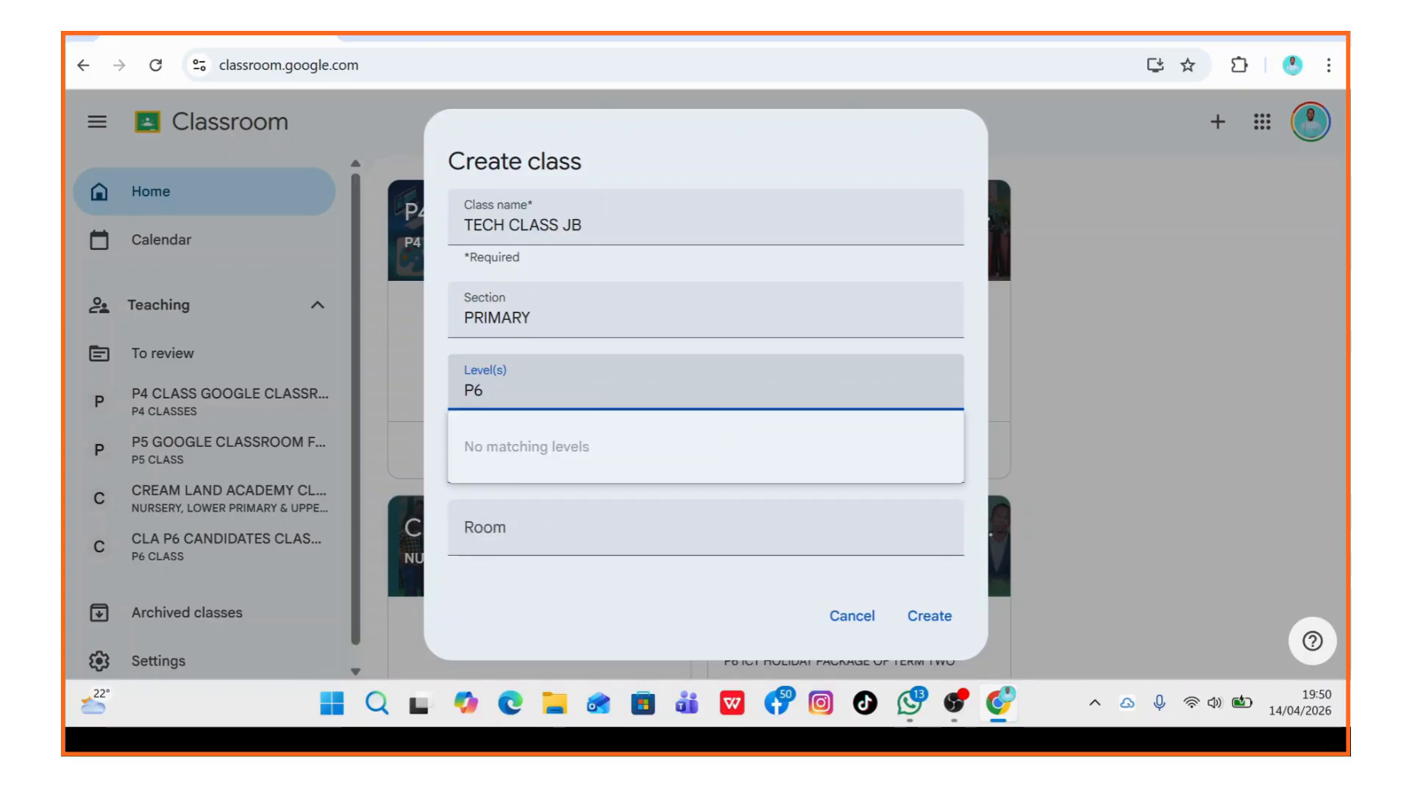
pyautogui.click(545, 552)
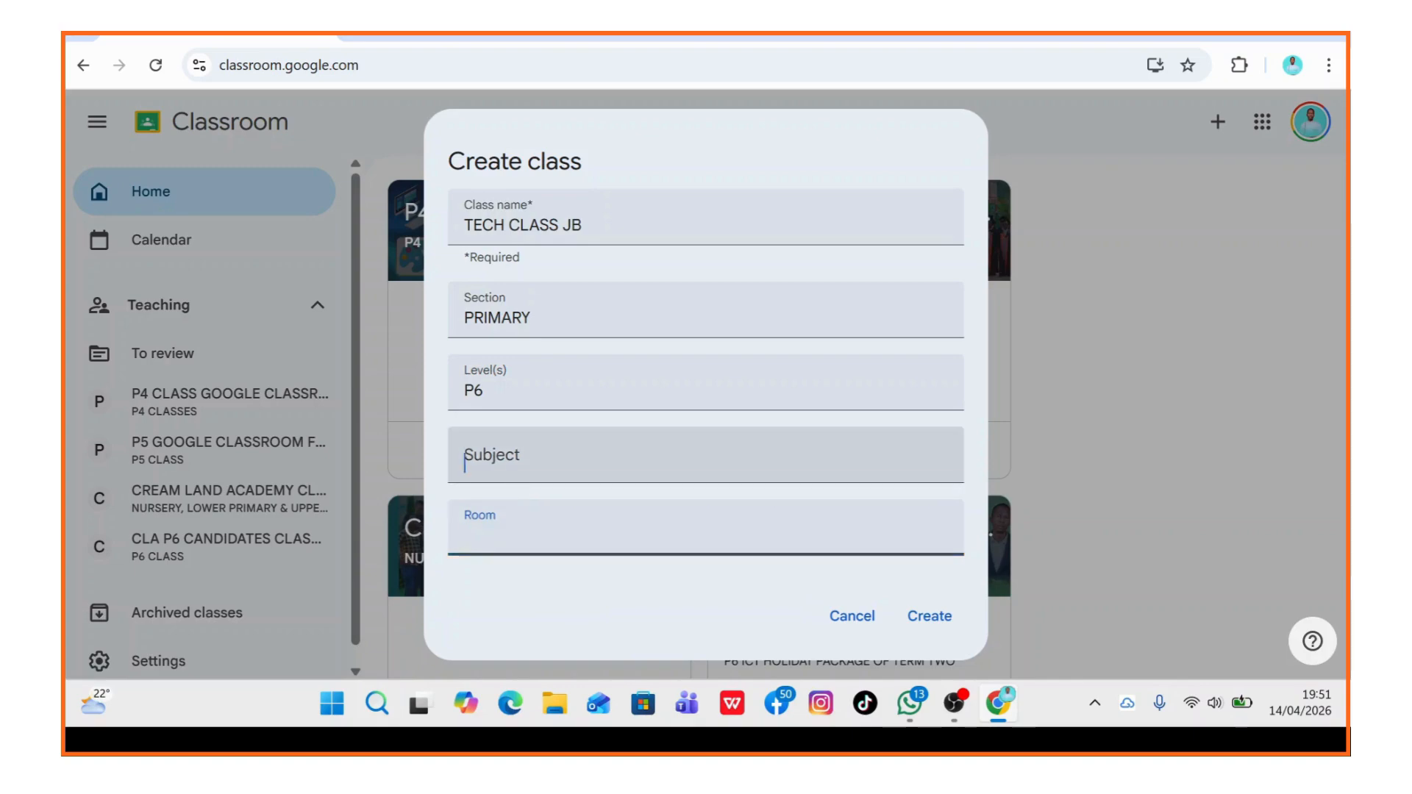
pyautogui.click(464, 460)
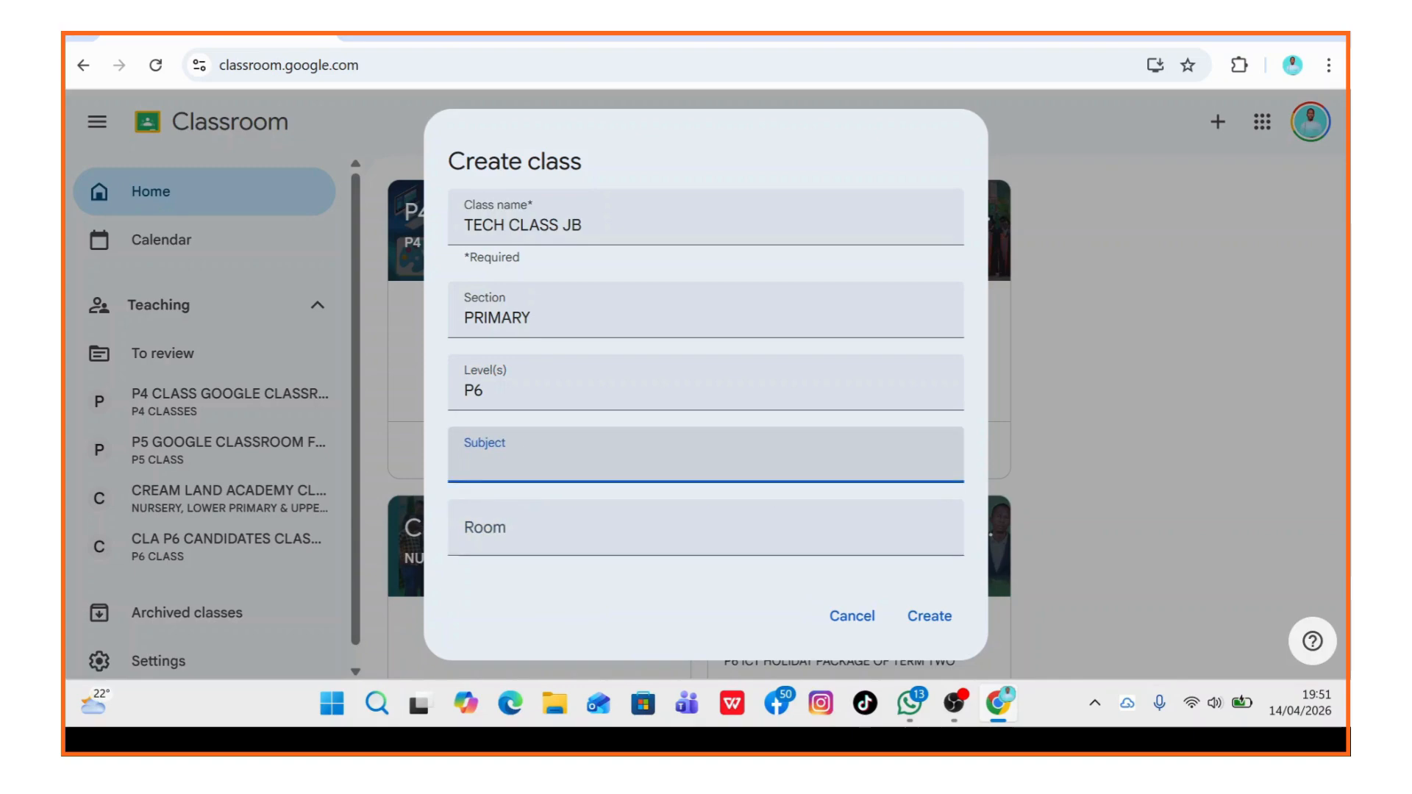
pyautogui.write('SET')
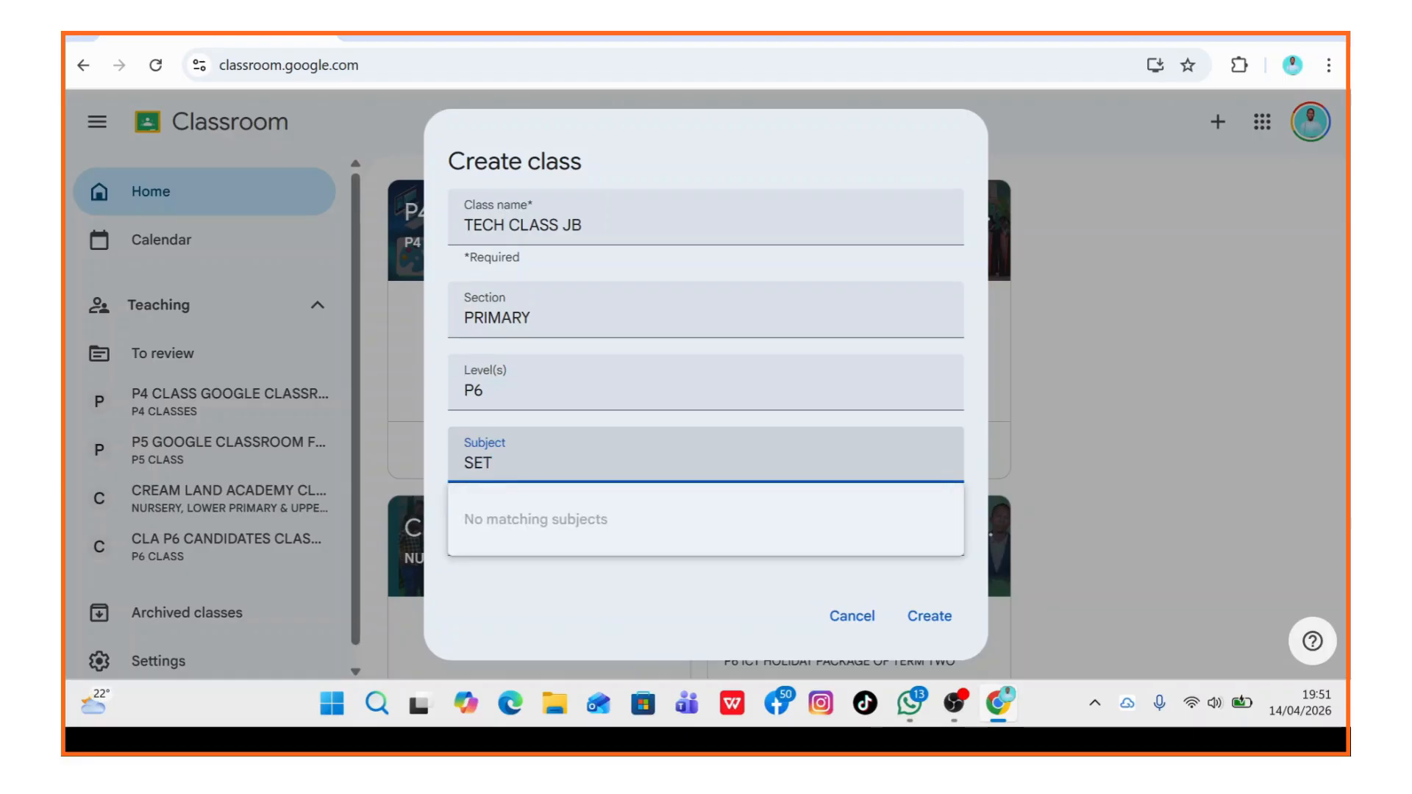
pyautogui.write(' & ICT')
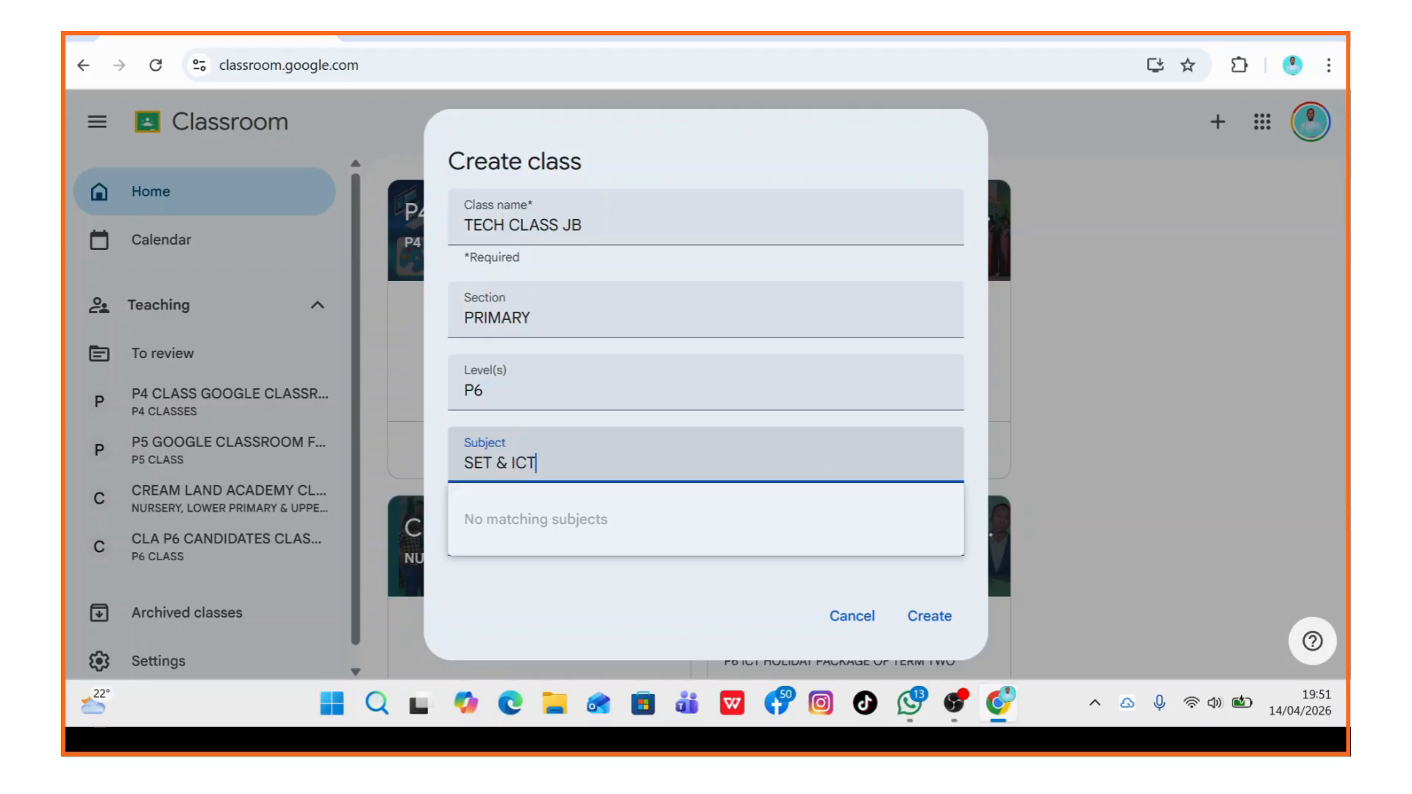
pyautogui.click(546, 615)
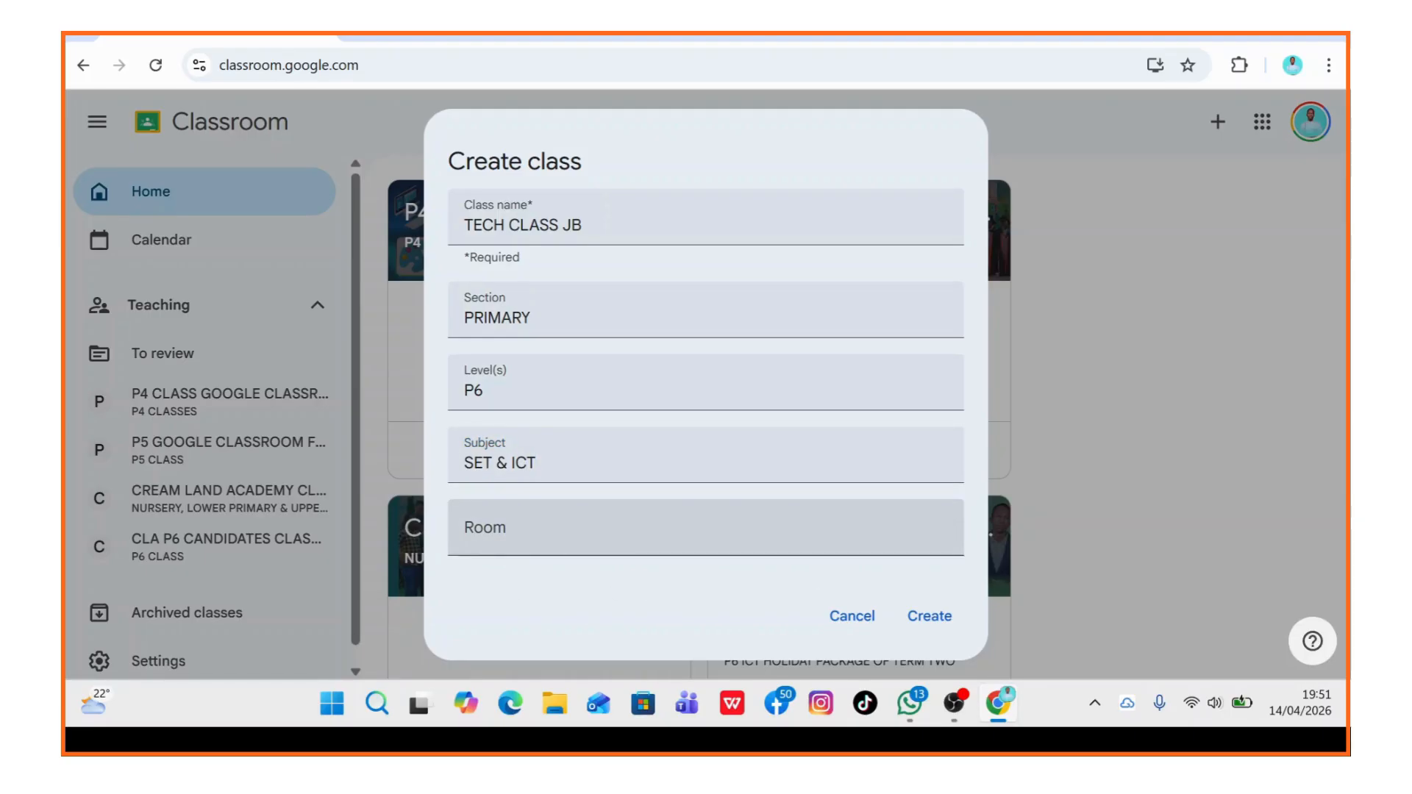
# Enter P6A, P6B, and P6C as the room and create the class.
pyautogui.click(550, 530)
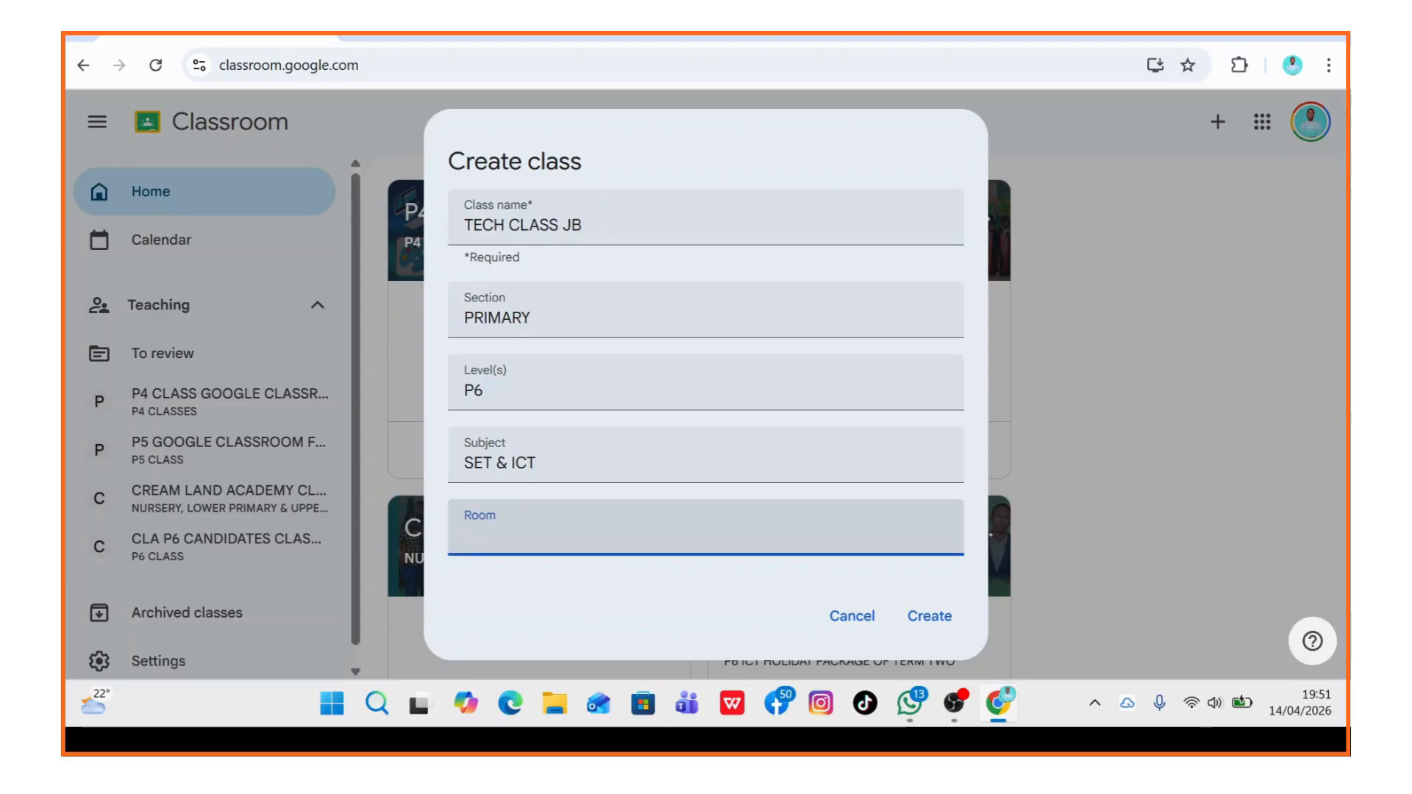
pyautogui.write('P')
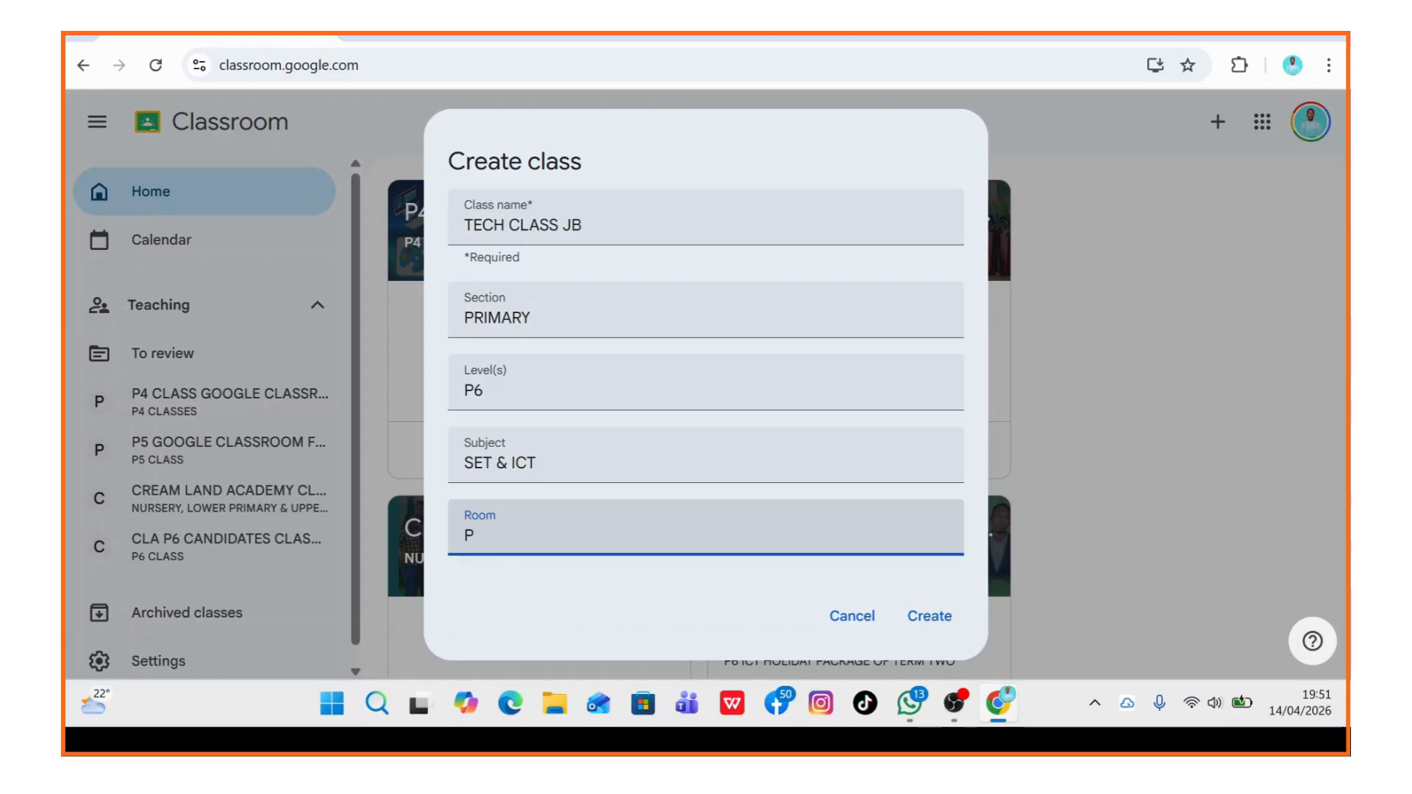
pyautogui.write('6A, P6B')
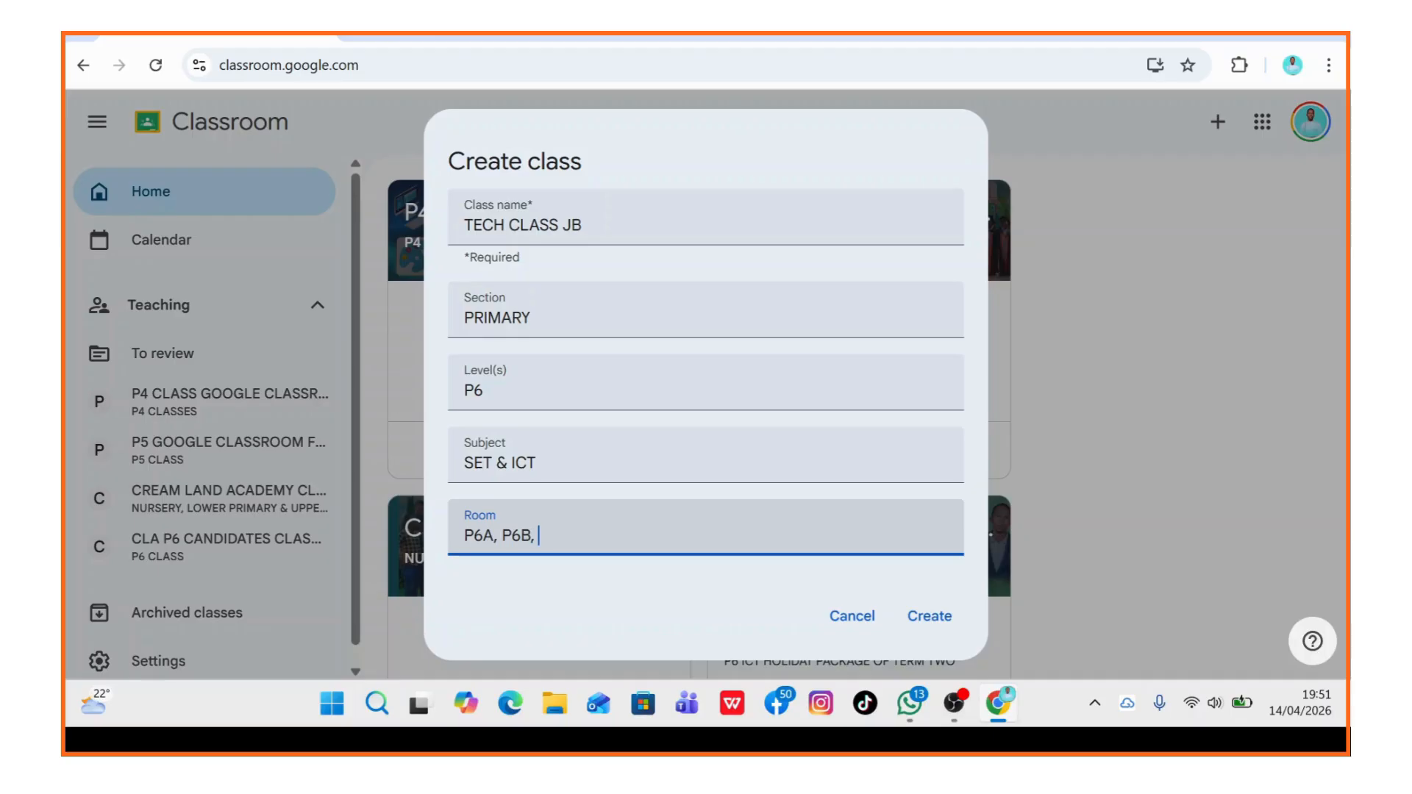
pyautogui.write(', and P6')
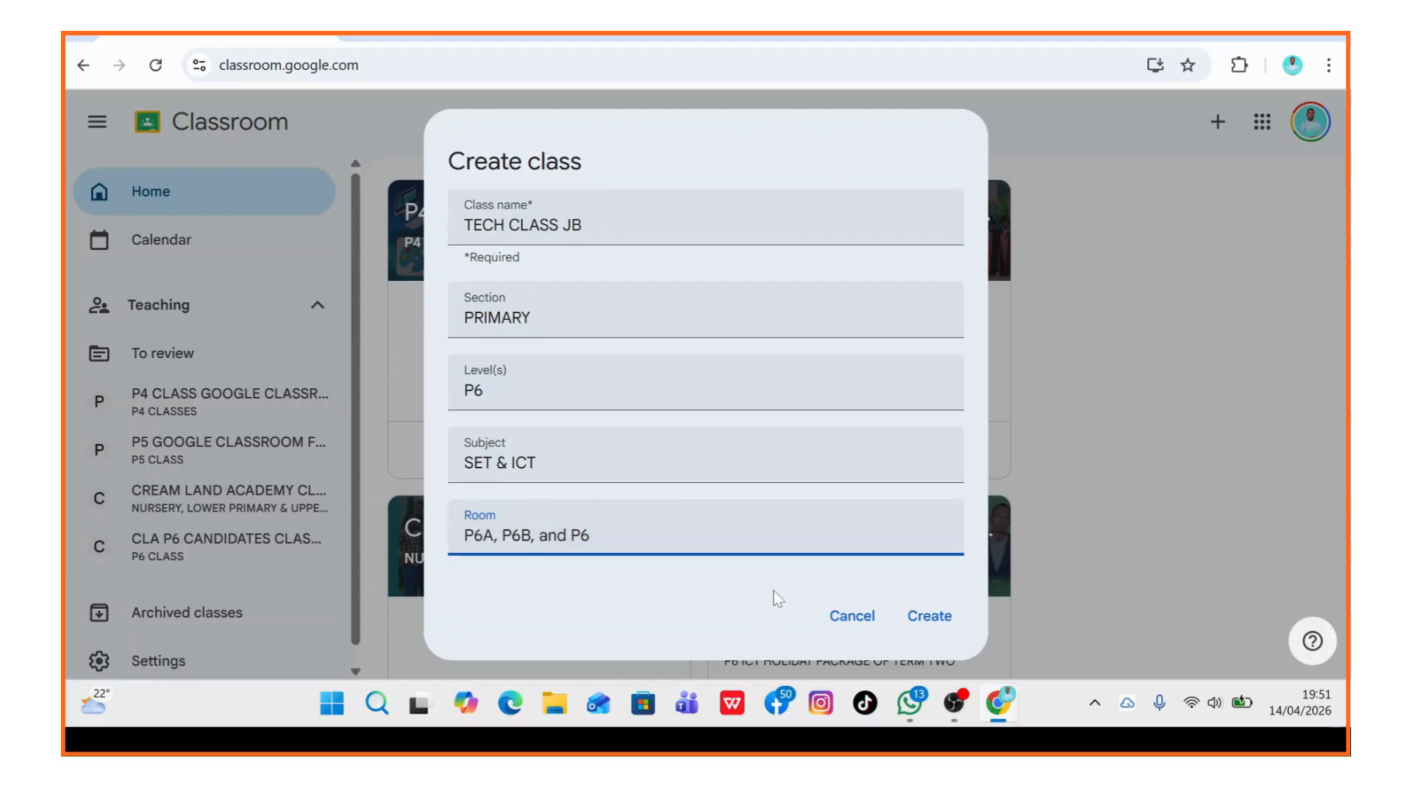
pyautogui.write('C')
pyautogui.click(929, 618)
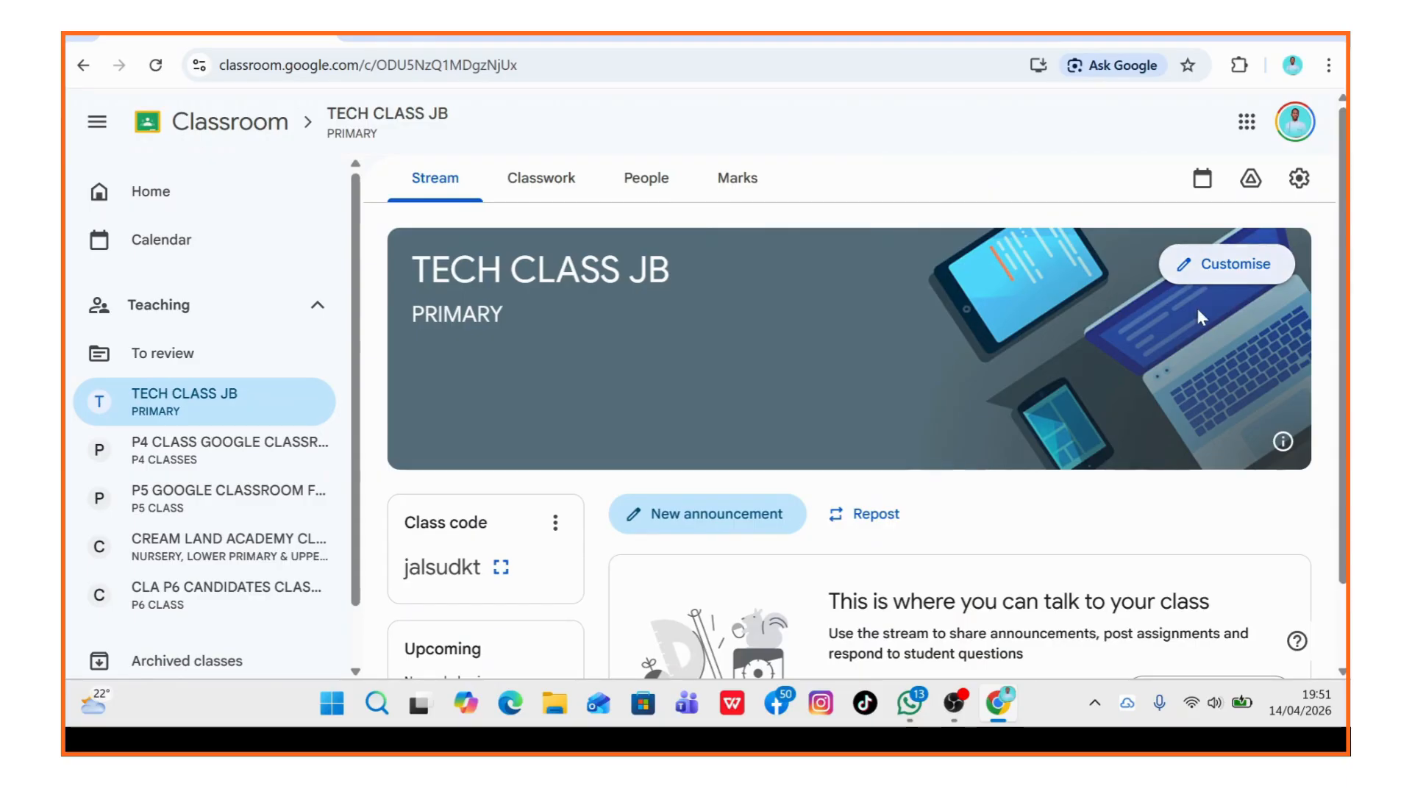
# Customise the class's appearance by choosing the pink theme colour.
pyautogui.click(1227, 268)
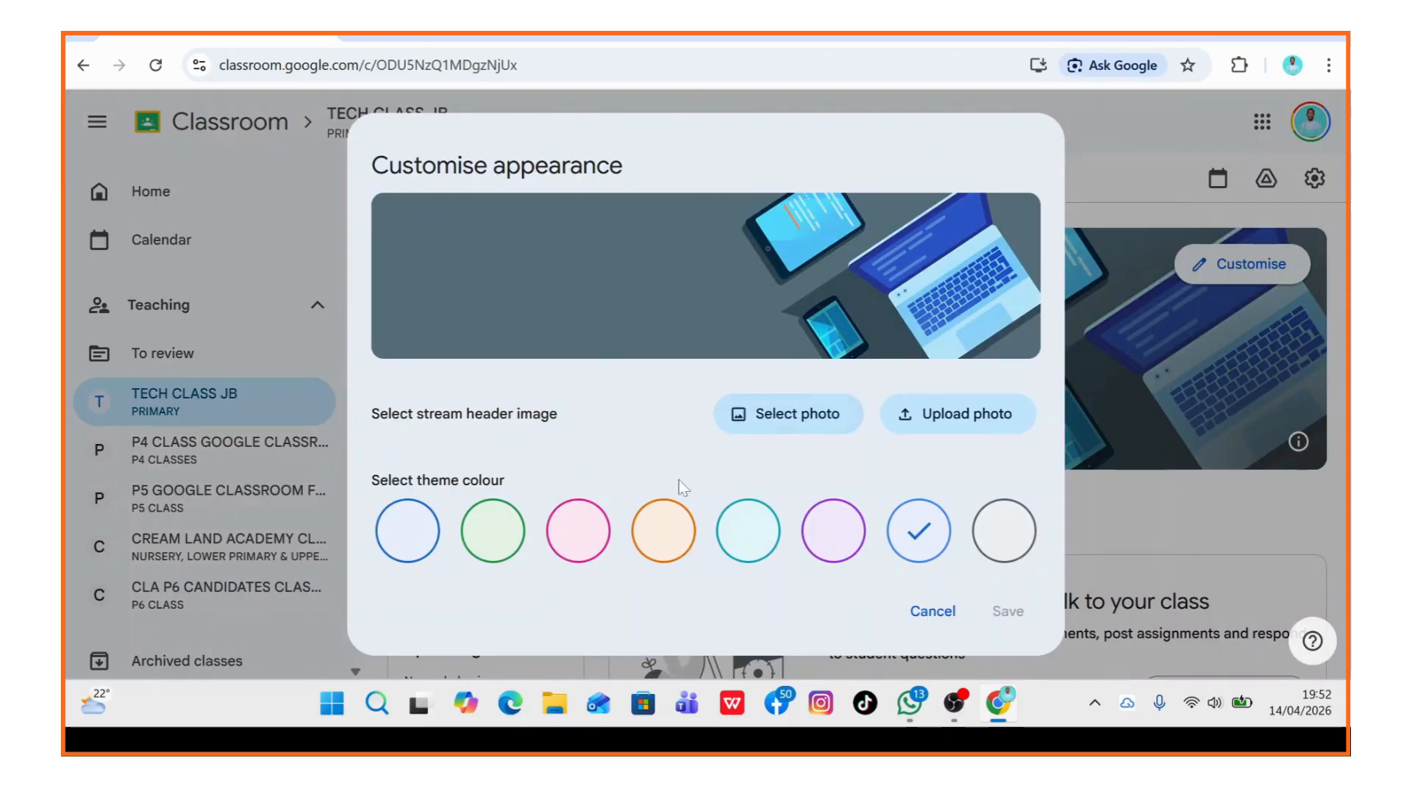
pyautogui.click(579, 541)
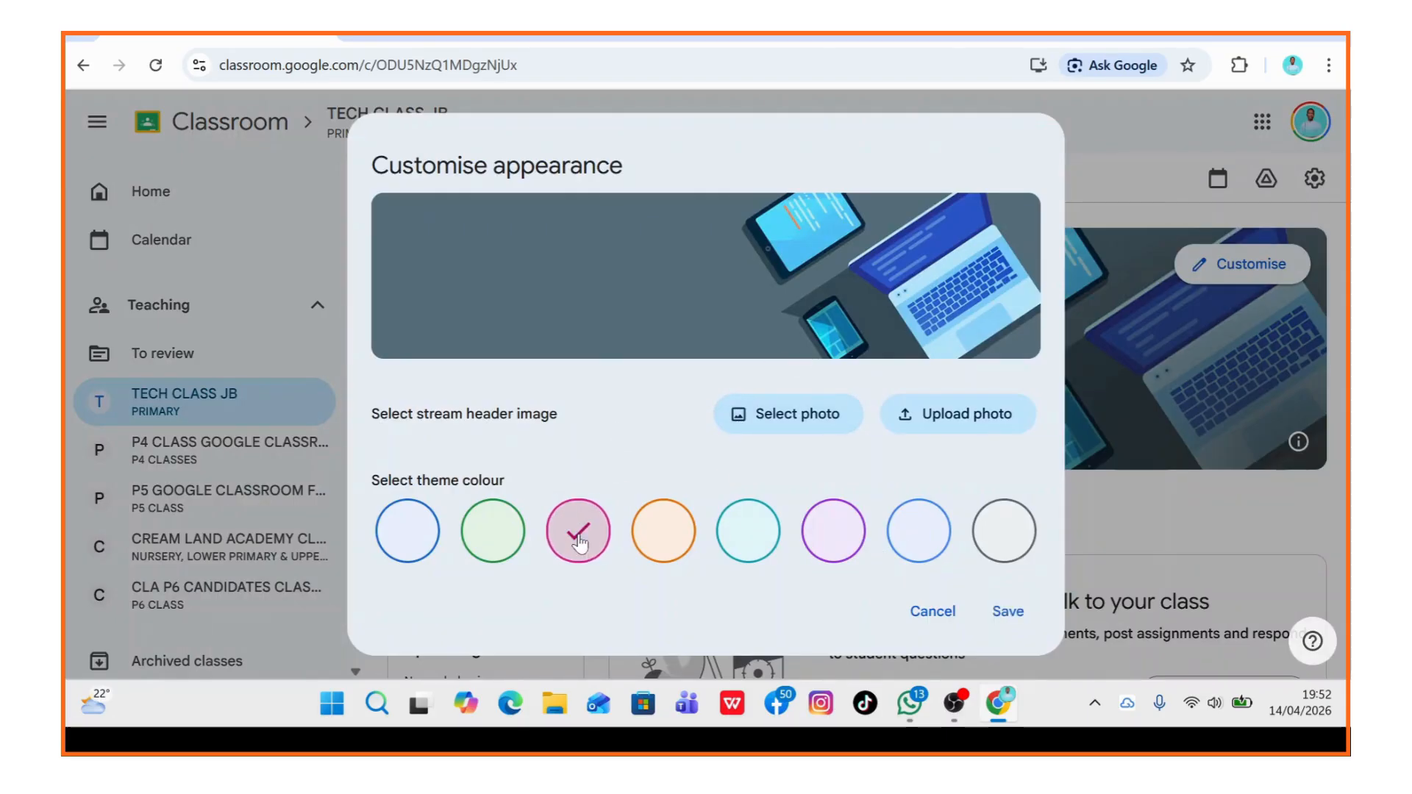
# Browse the class theme categories and choose the Psychology image from Maths & Science as the stream header.
pyautogui.click(793, 416)
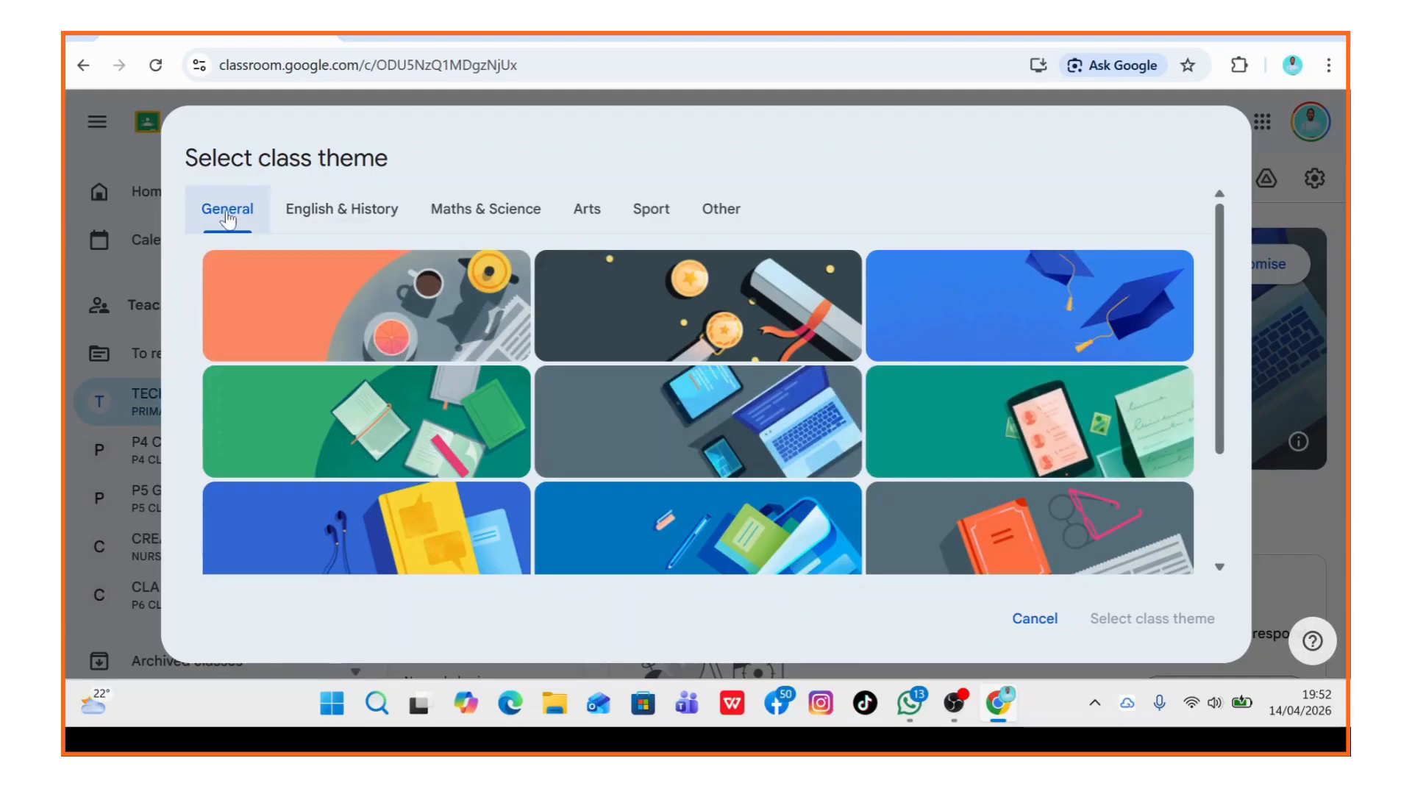
pyautogui.click(331, 212)
pyautogui.click(465, 213)
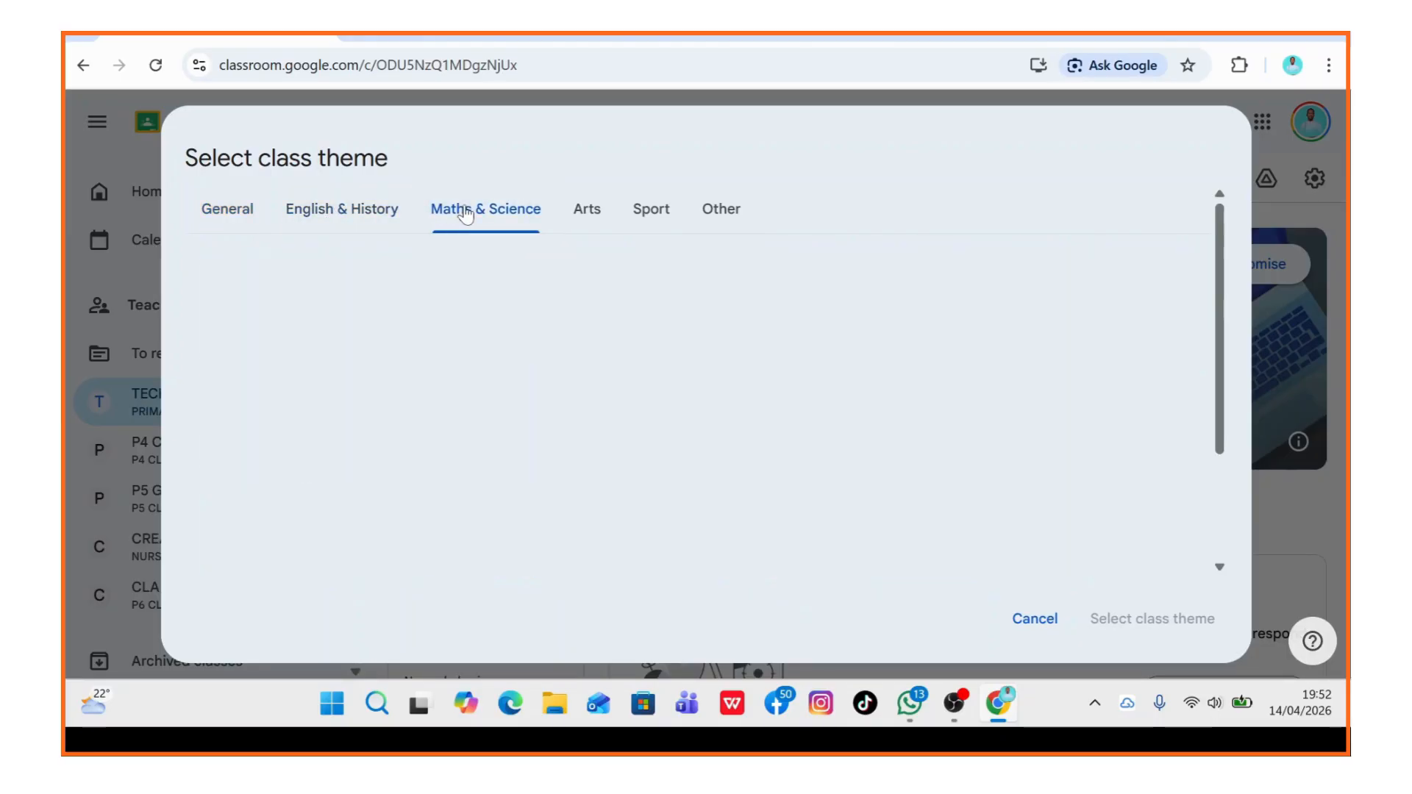
pyautogui.click(590, 213)
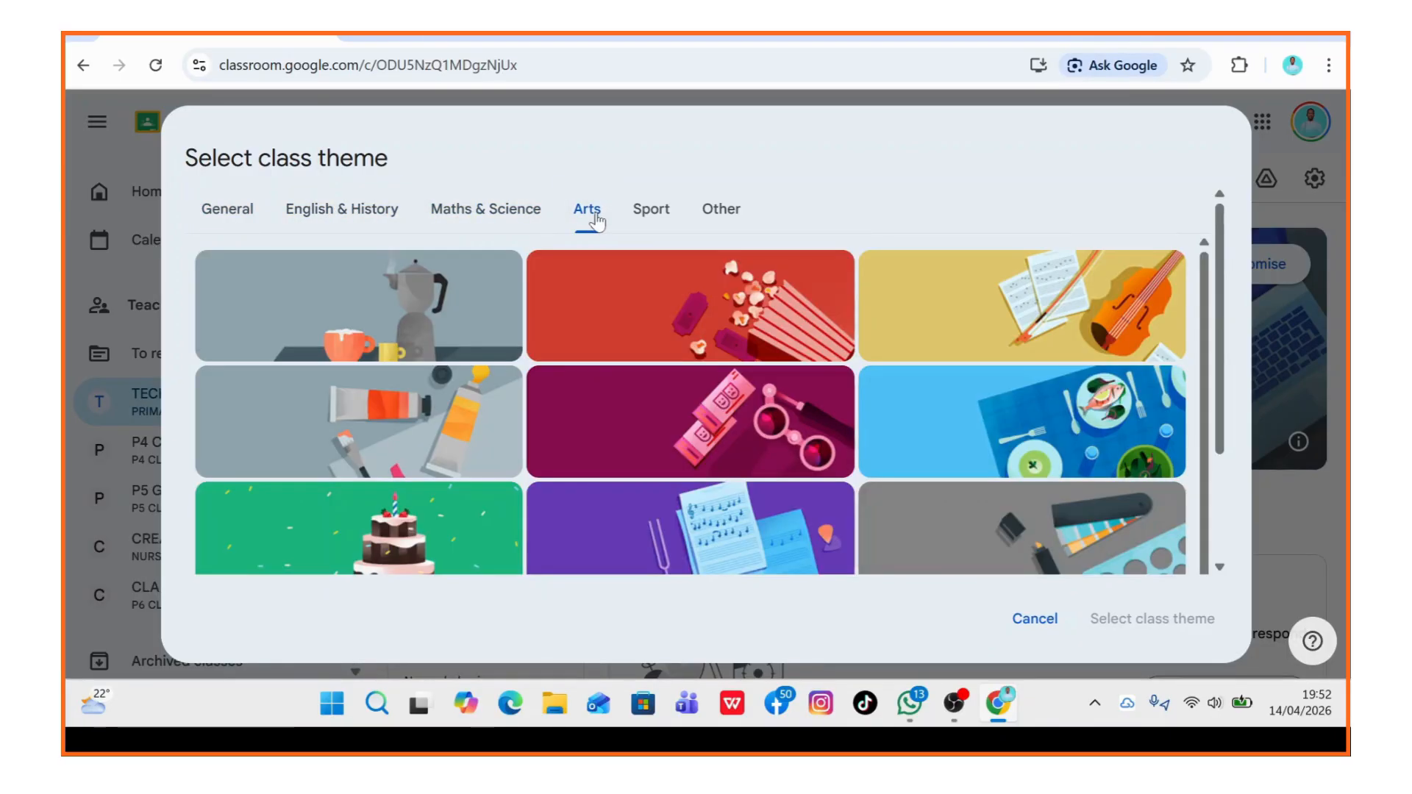
pyautogui.click(651, 211)
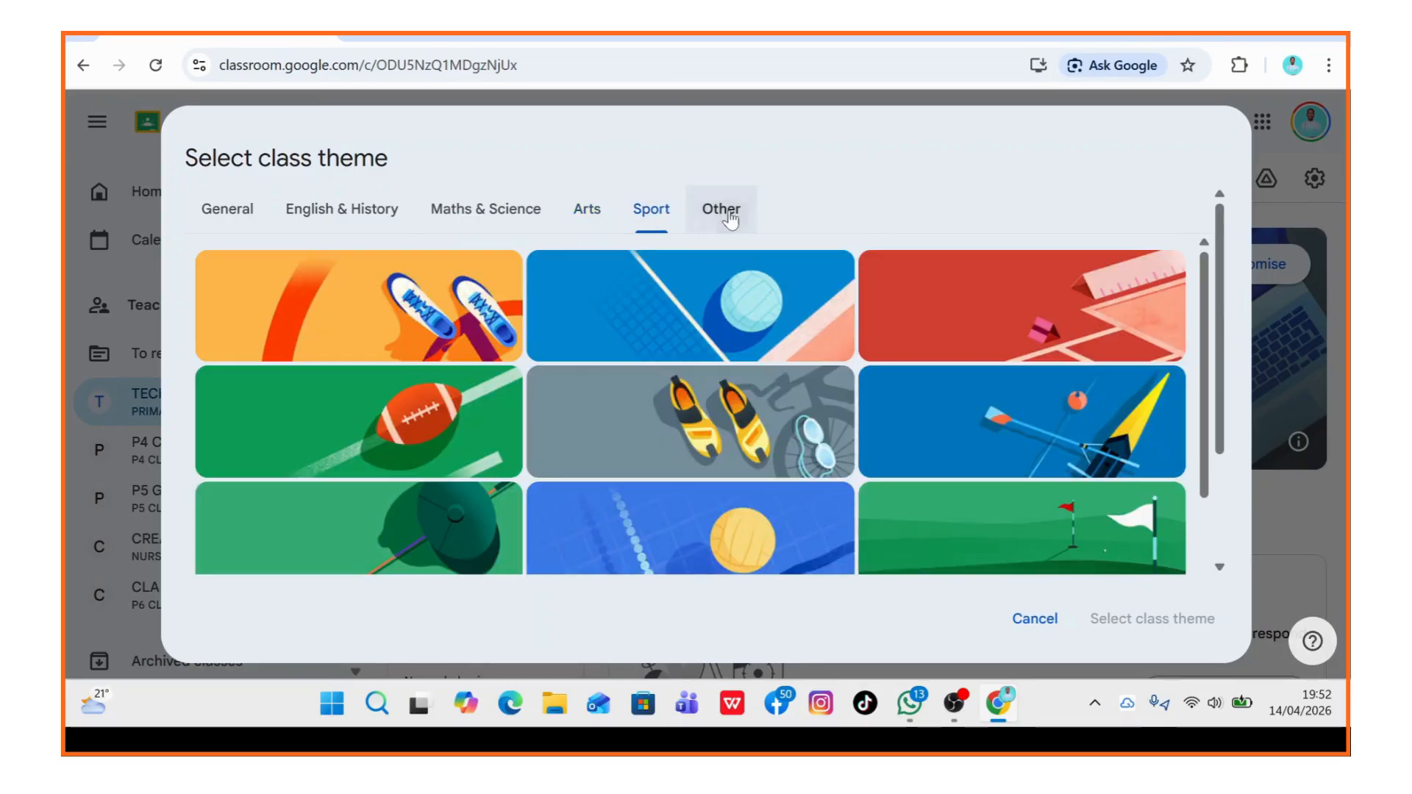
pyautogui.click(728, 220)
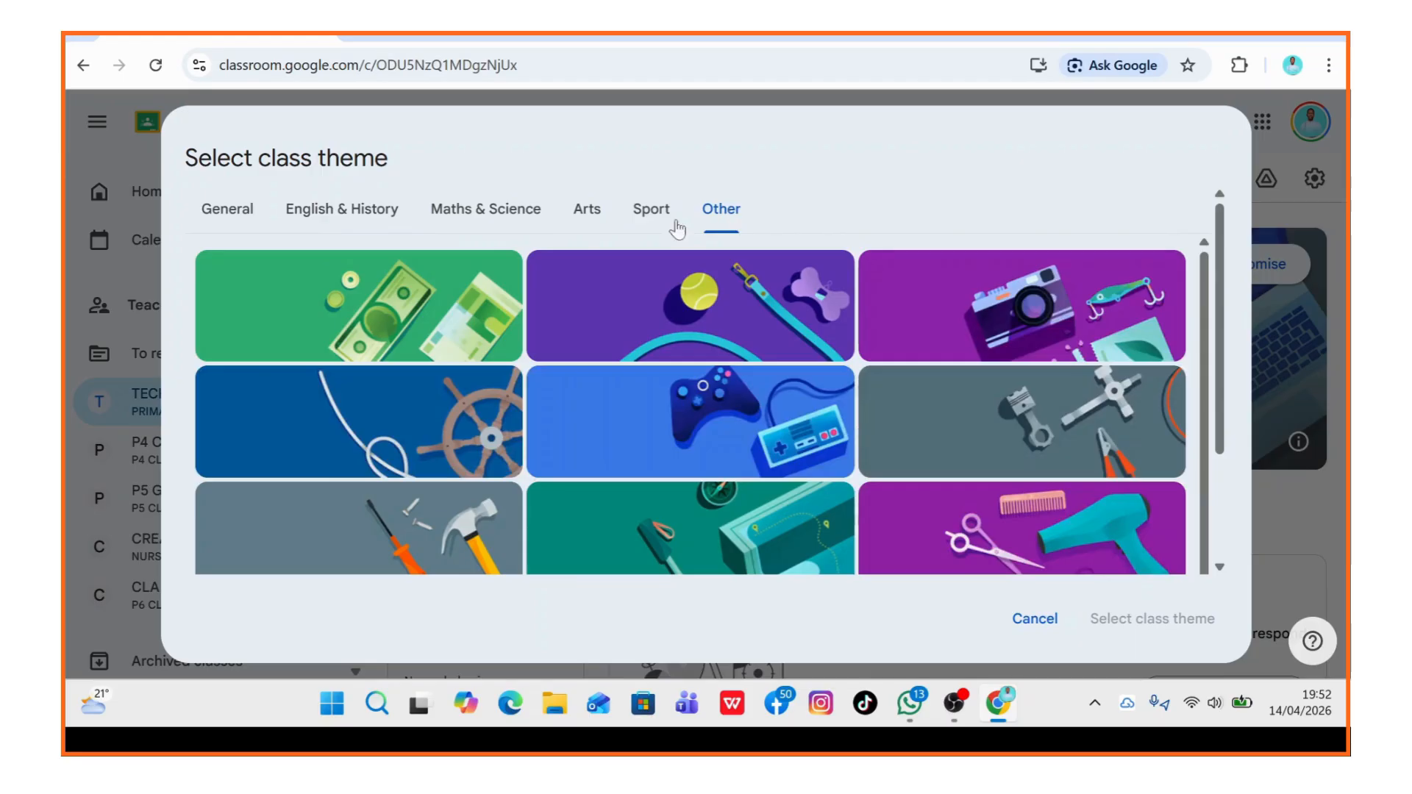
pyautogui.click(455, 221)
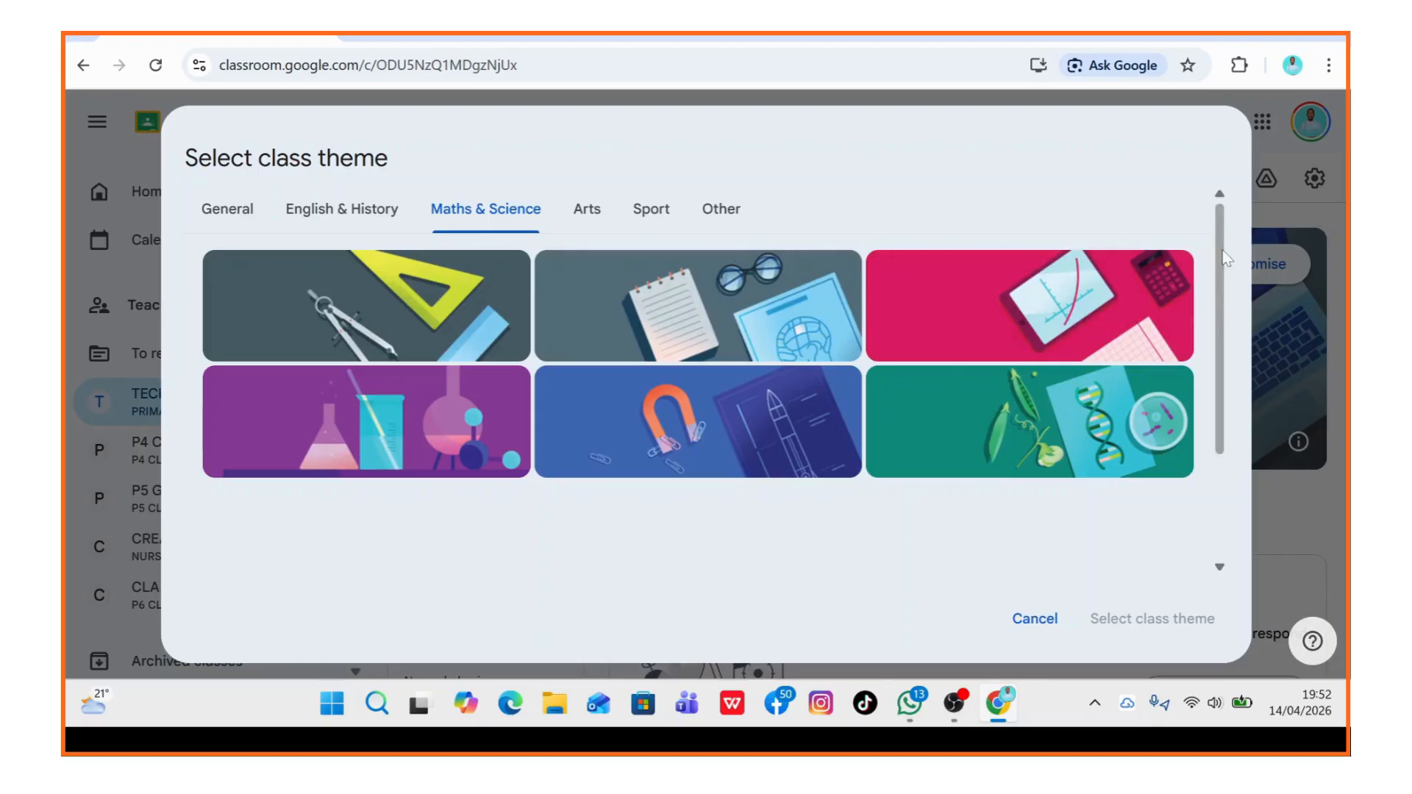
pyautogui.moveTo(1221, 250); pyautogui.dragTo(1215, 219)
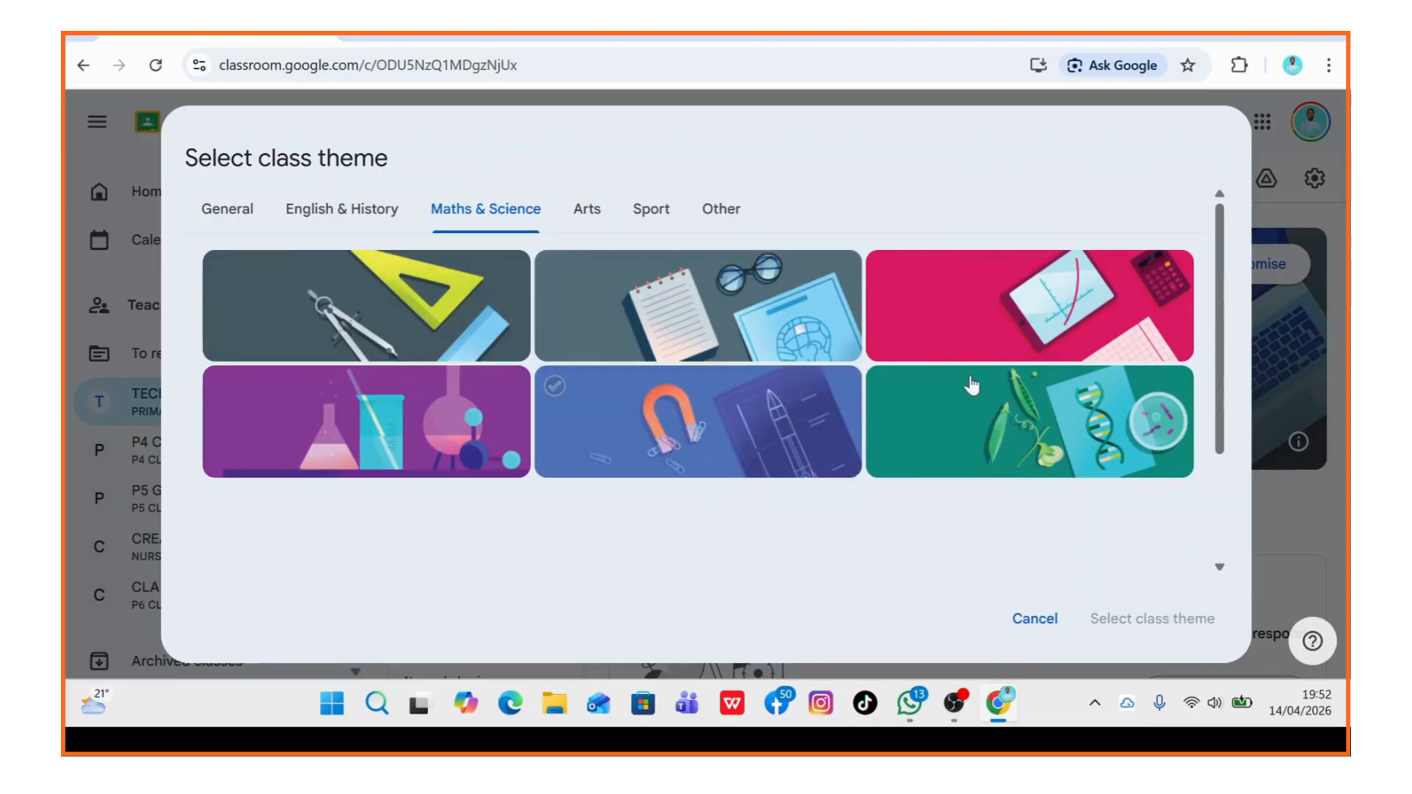
pyautogui.click(719, 309)
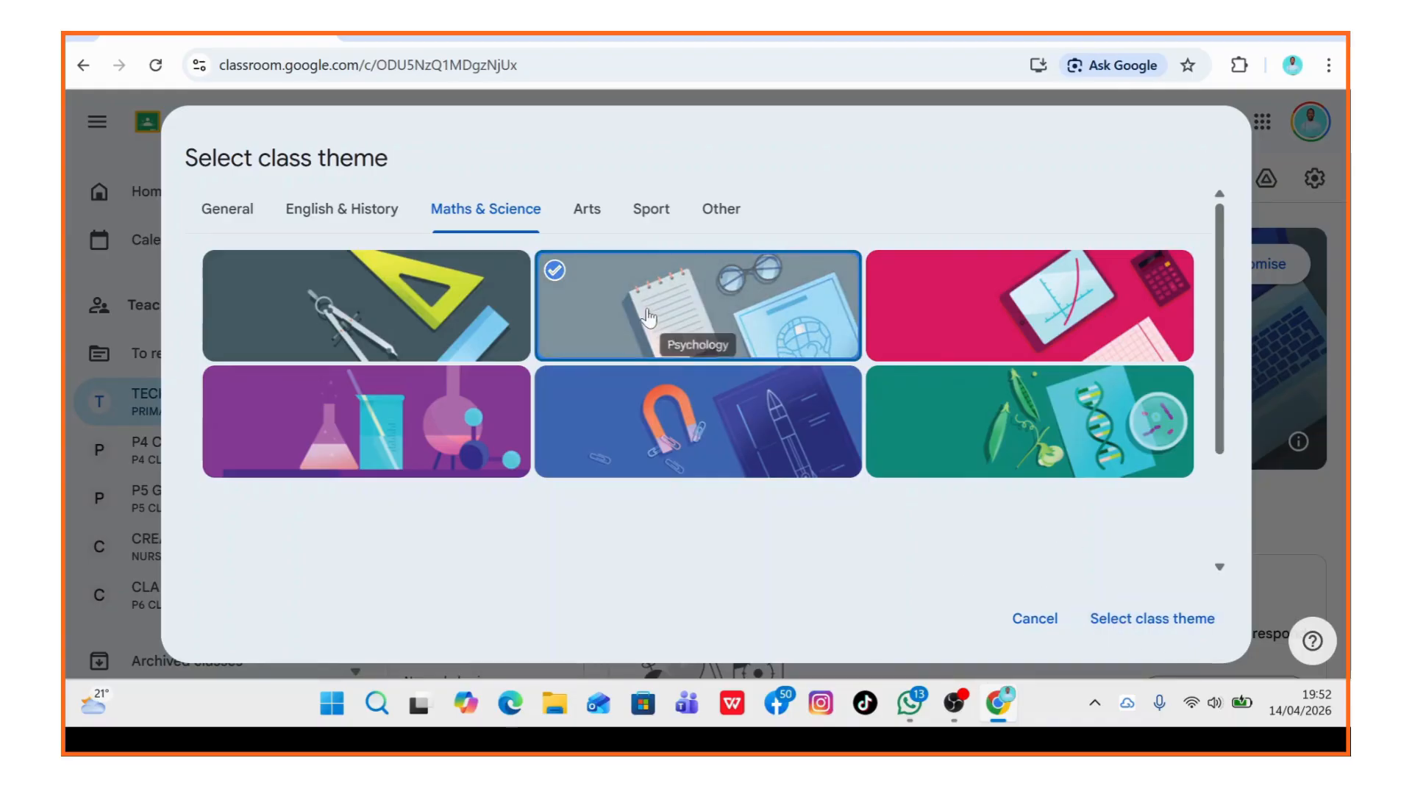
pyautogui.click(1162, 625)
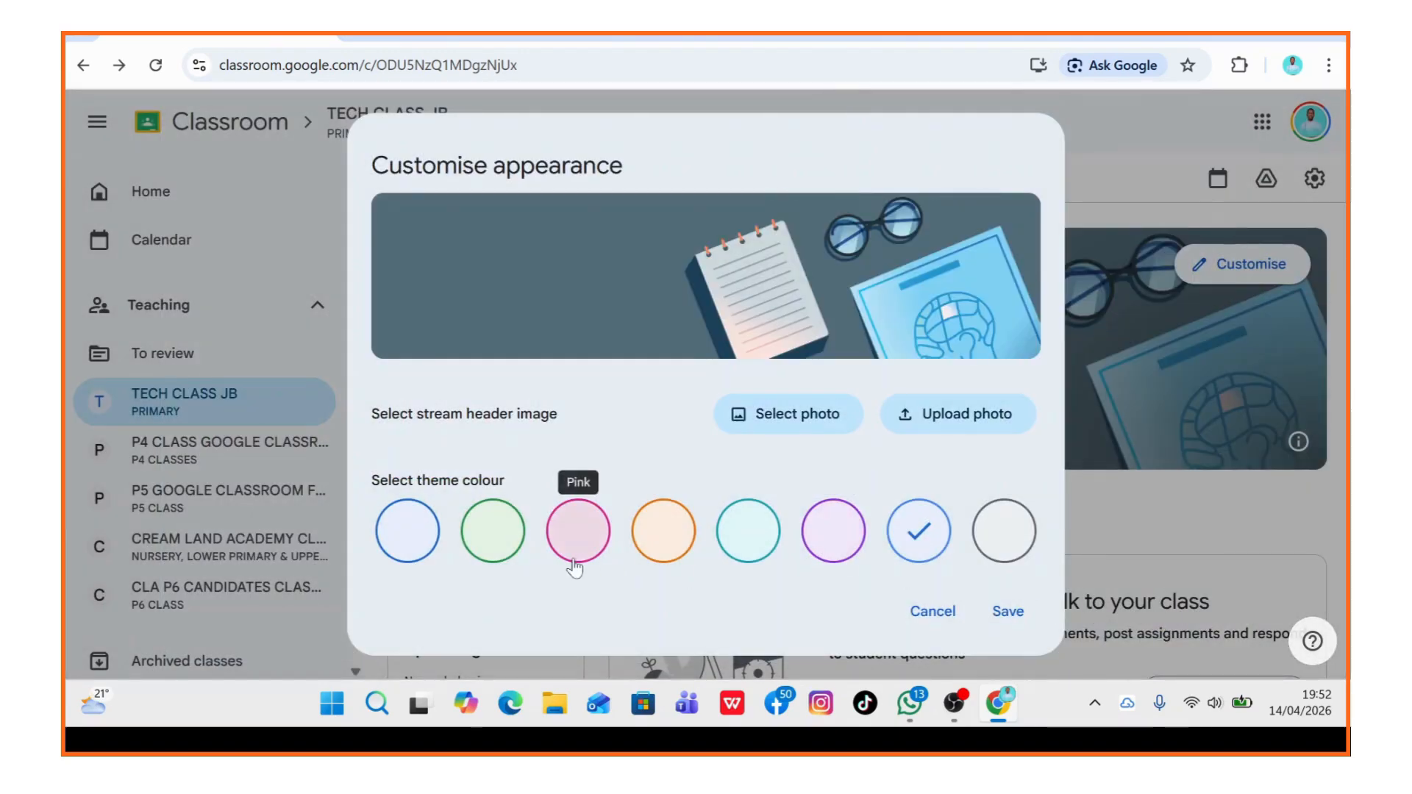
# Set the class theme colour to the dark blue option and save the customised appearance.
pyautogui.click(403, 542)
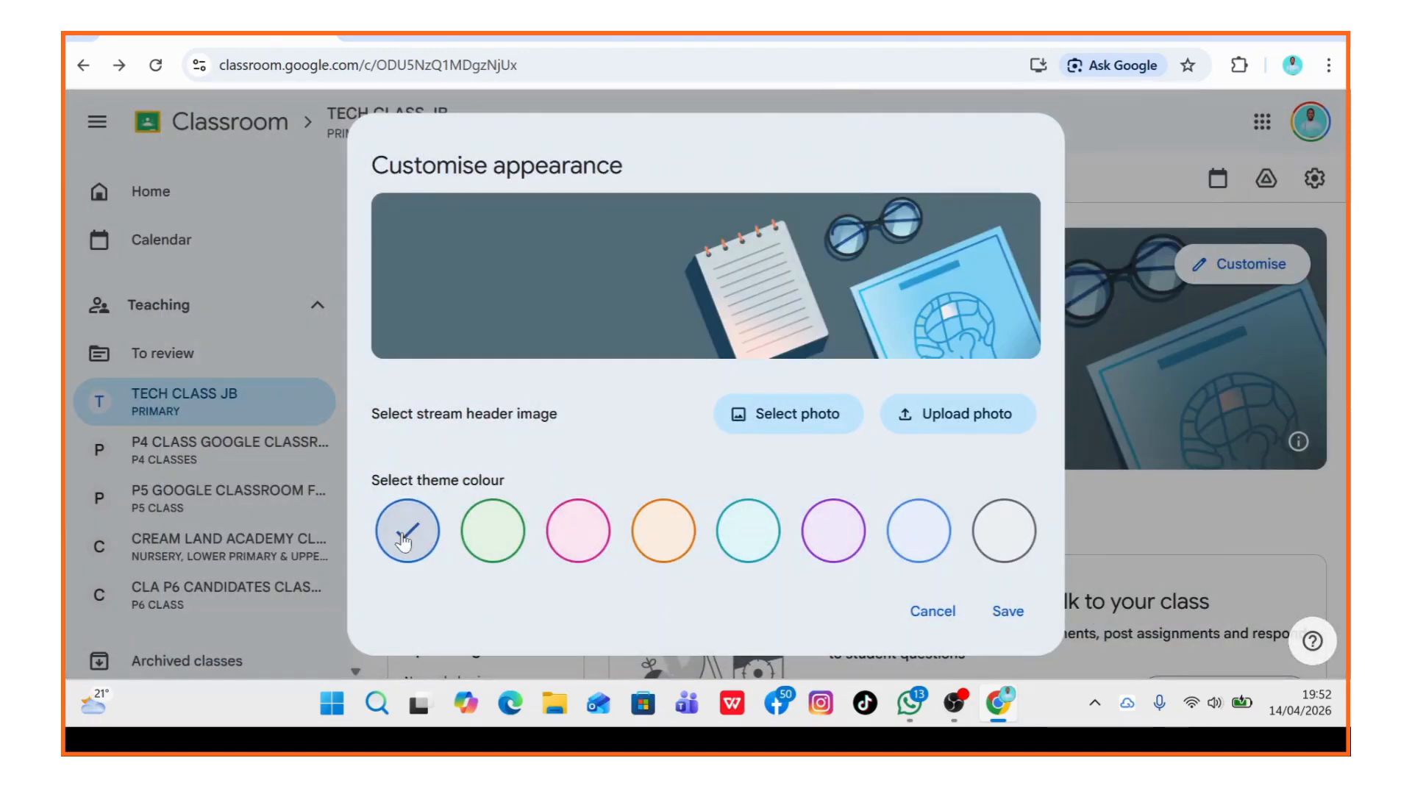
pyautogui.click(1014, 617)
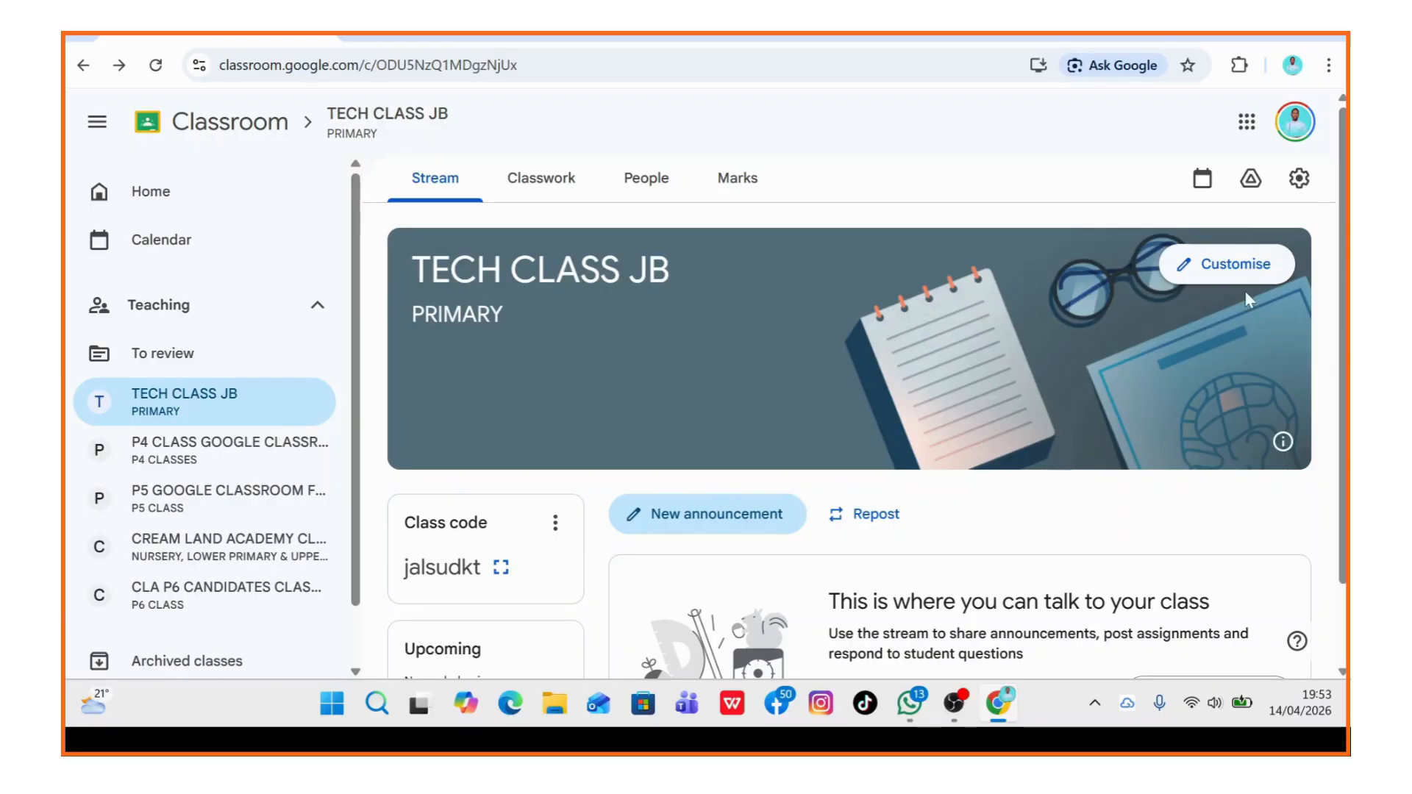
# Reset the class code of TECH CLASS JB from its stream page.
pyautogui.scroll(-2, 1345, 220)
pyautogui.scroll(2, 717, 417)
pyautogui.scroll(-2, 718, 417)
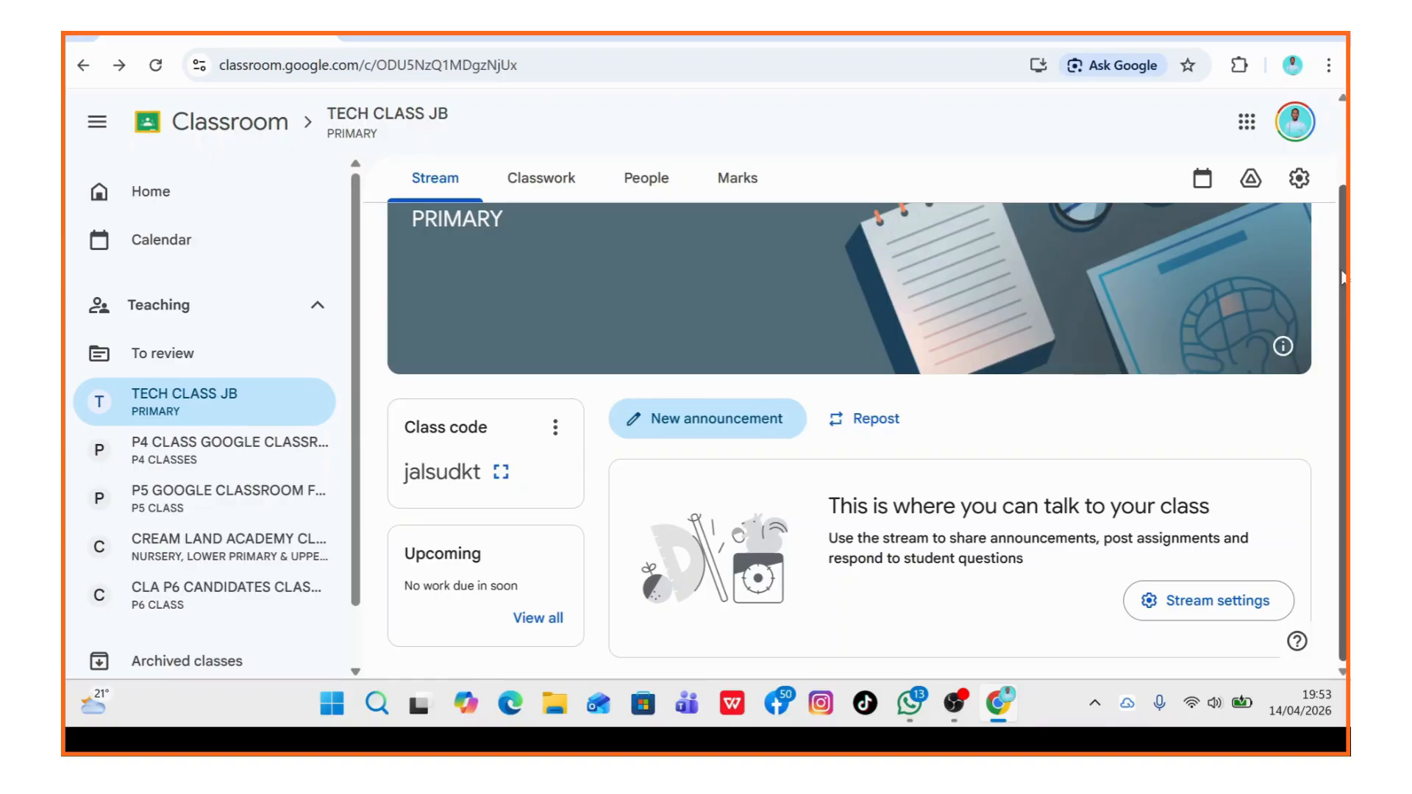
pyautogui.scroll(2, 849, 412)
pyautogui.scroll(-2, 850, 412)
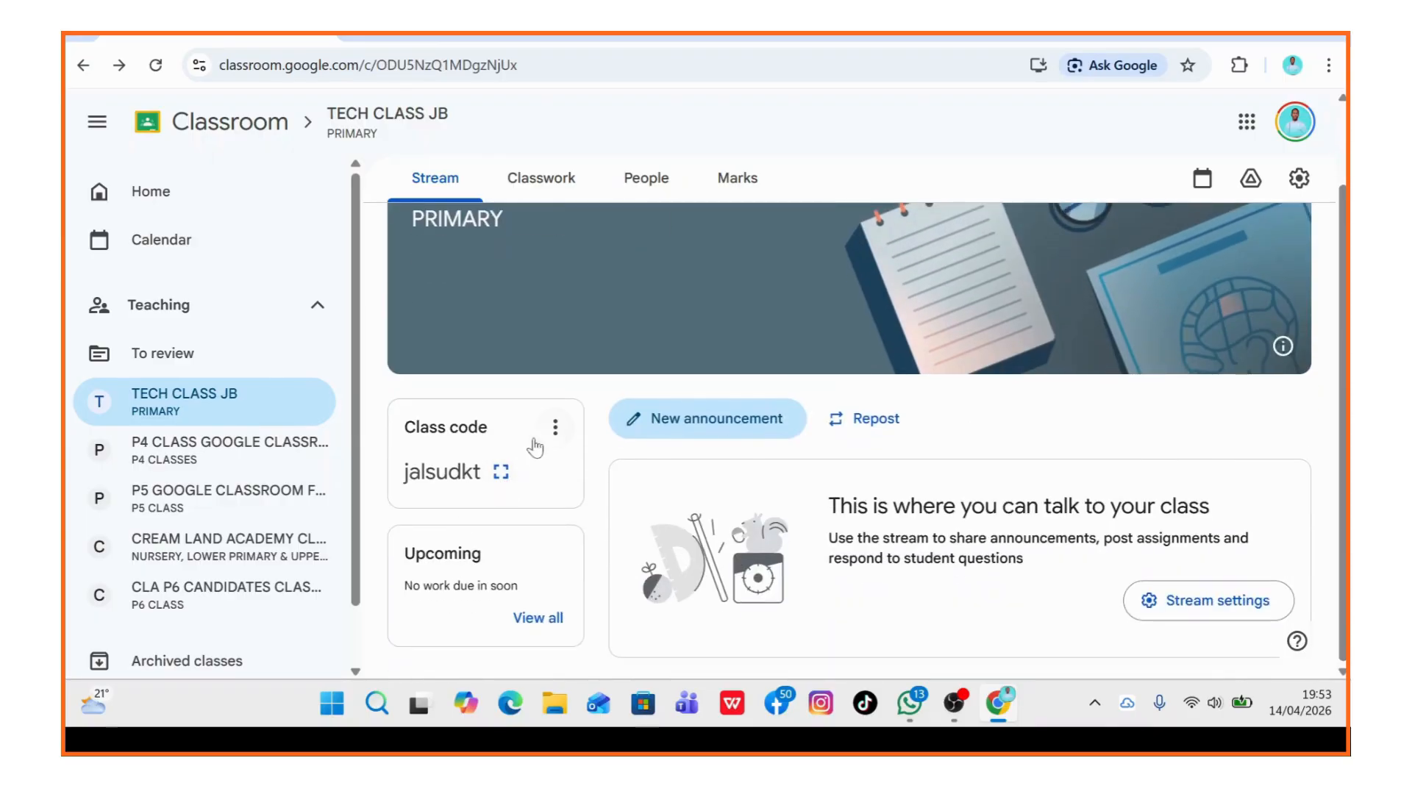
pyautogui.click(559, 433)
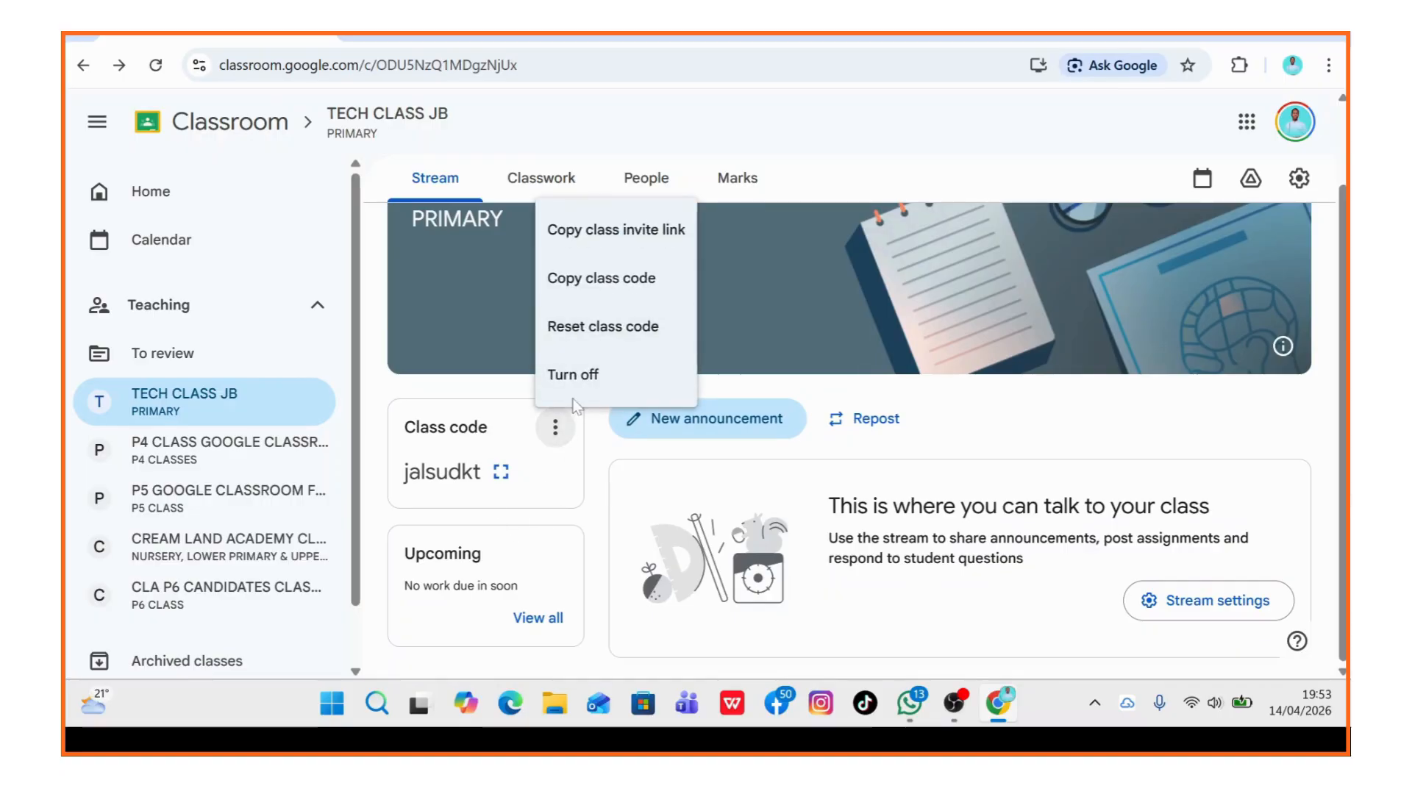
pyautogui.click(598, 327)
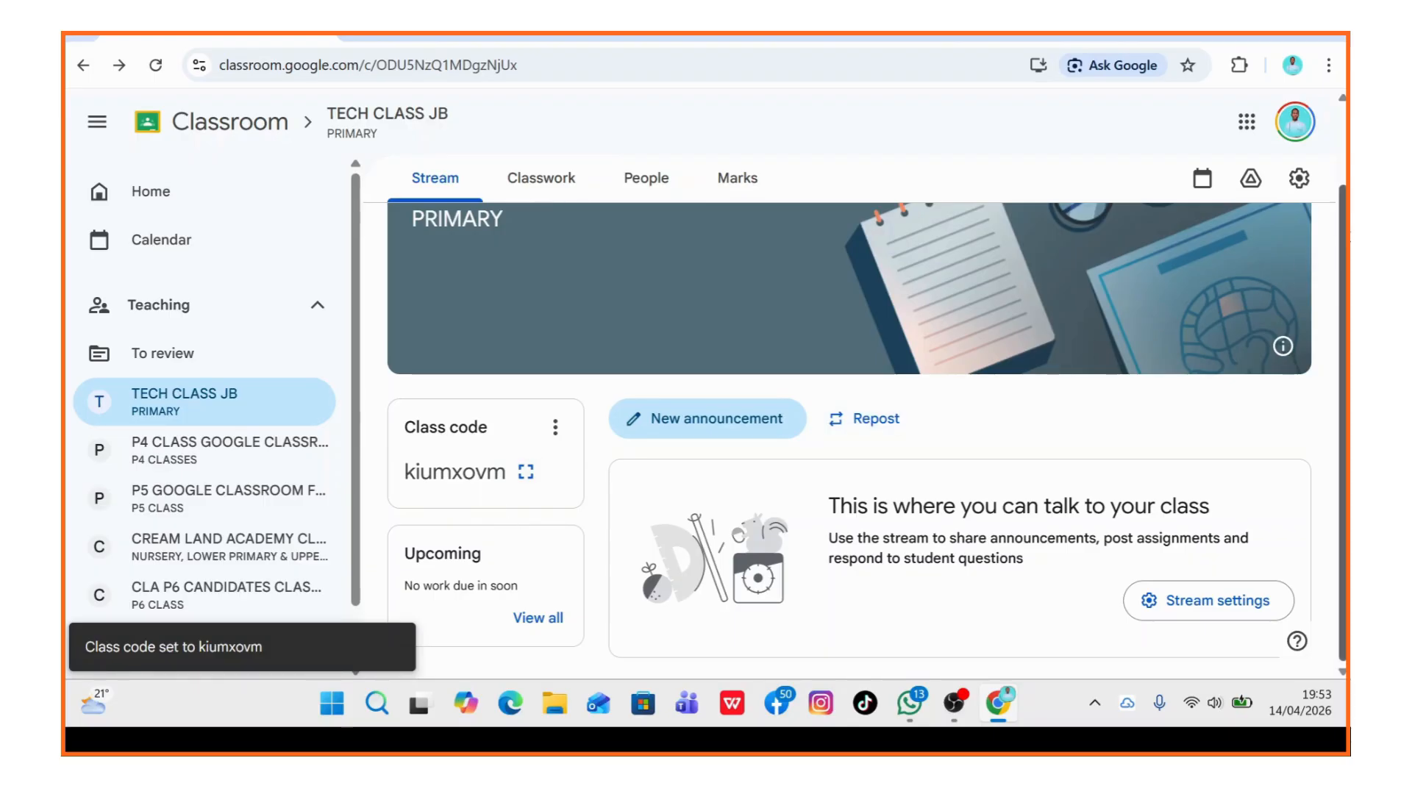
# Review the class stream, and open Classwork to view the types of work that can be created.
pyautogui.scroll(2, 1328, 227)
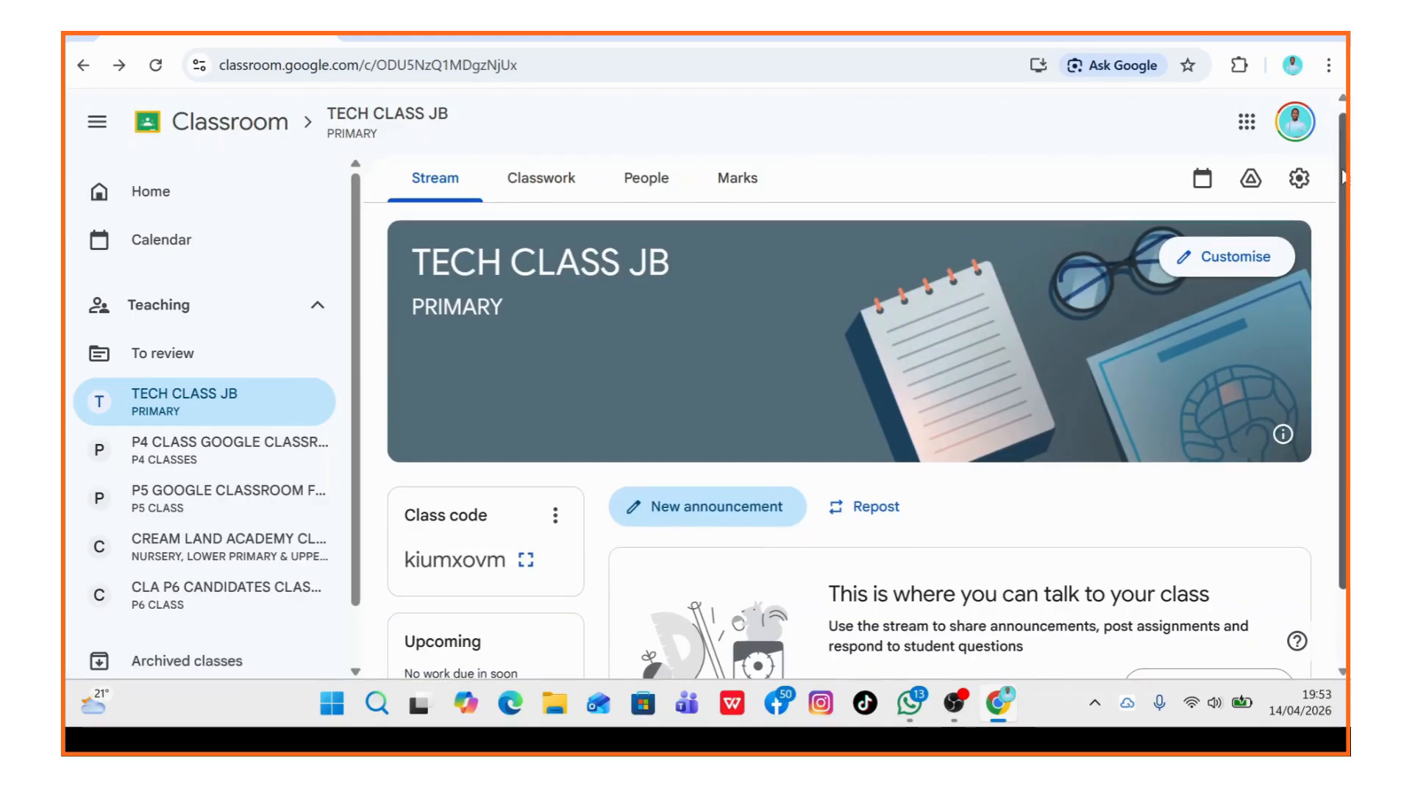
pyautogui.scroll(-1, 1349, 357)
pyautogui.scroll(1, 1348, 357)
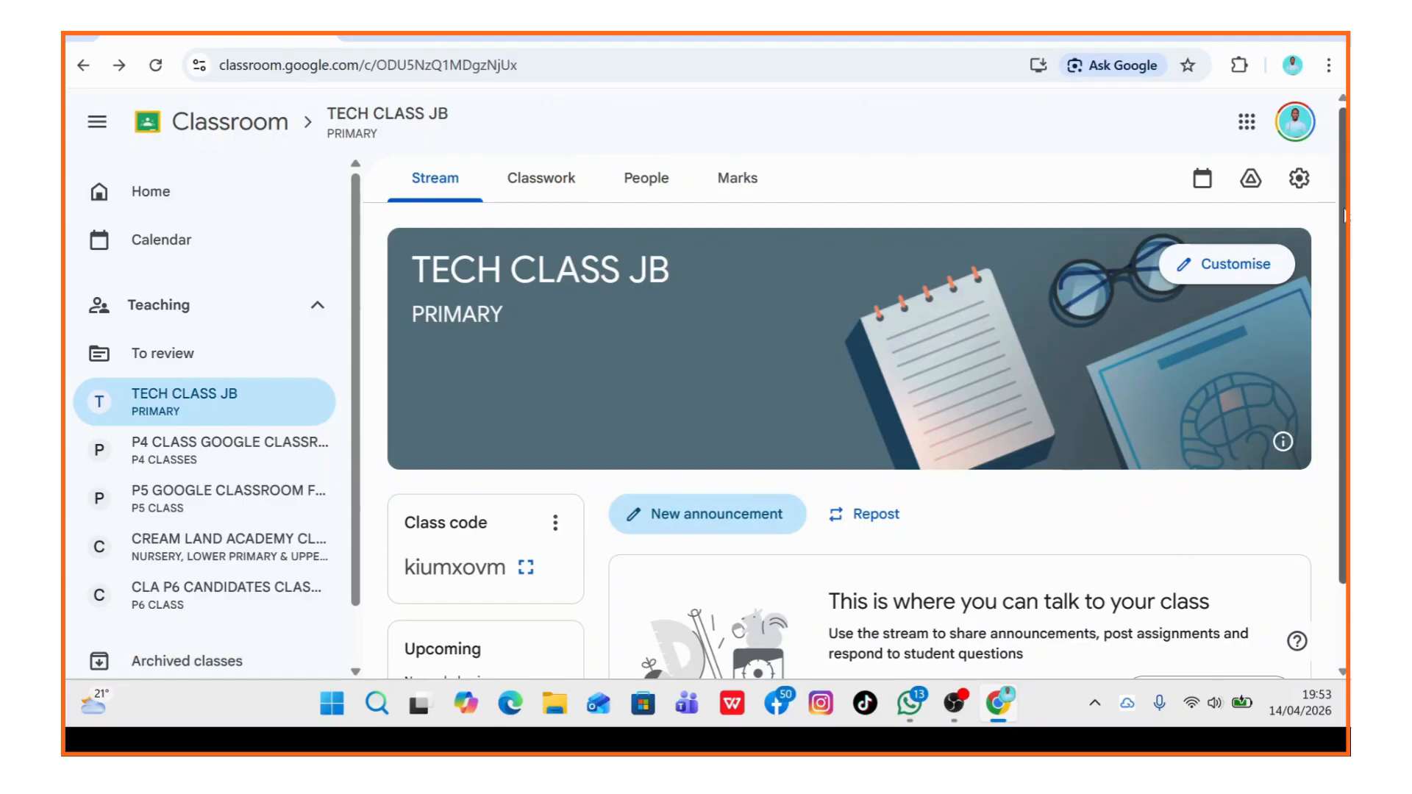
pyautogui.moveTo(1343, 210); pyautogui.dragTo(1332, 469)
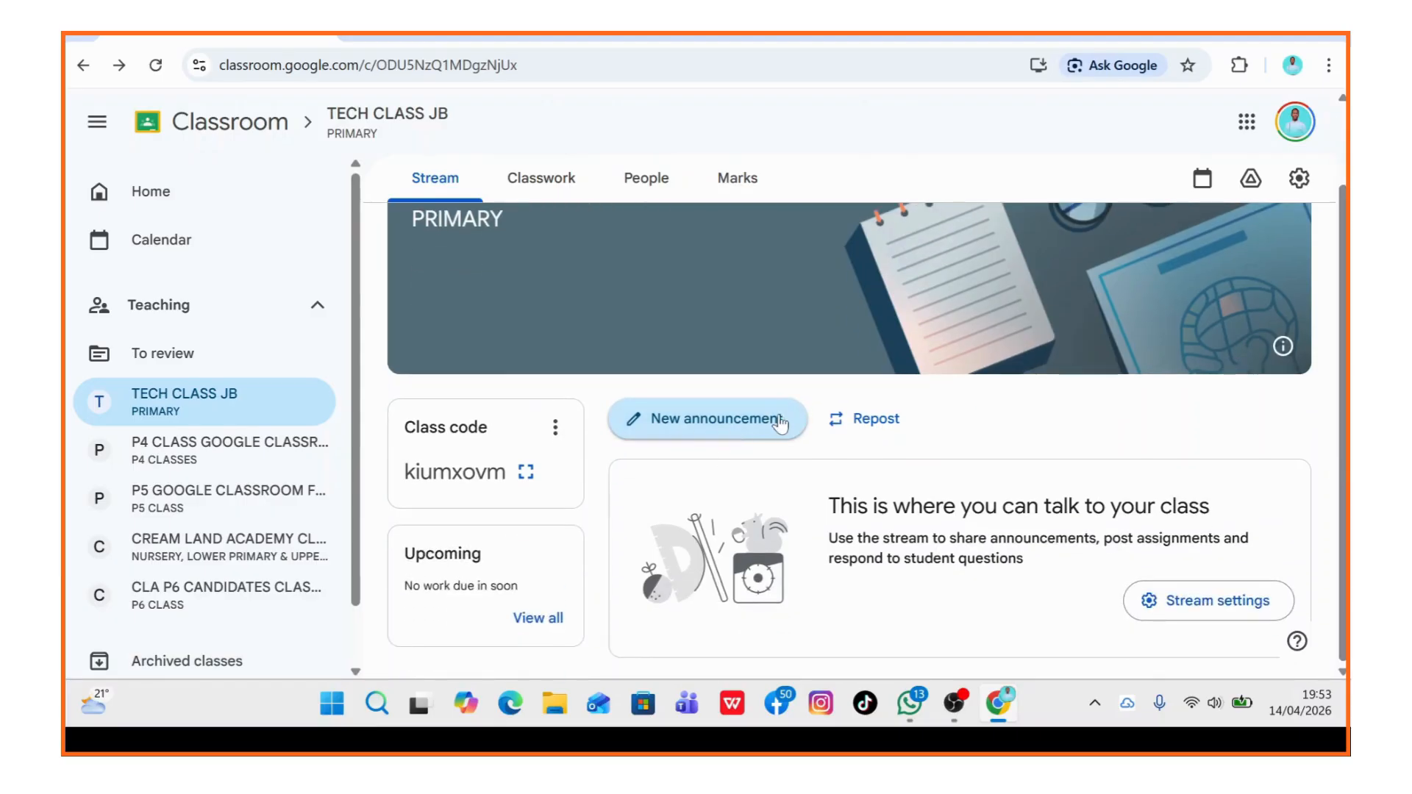
pyautogui.click(532, 182)
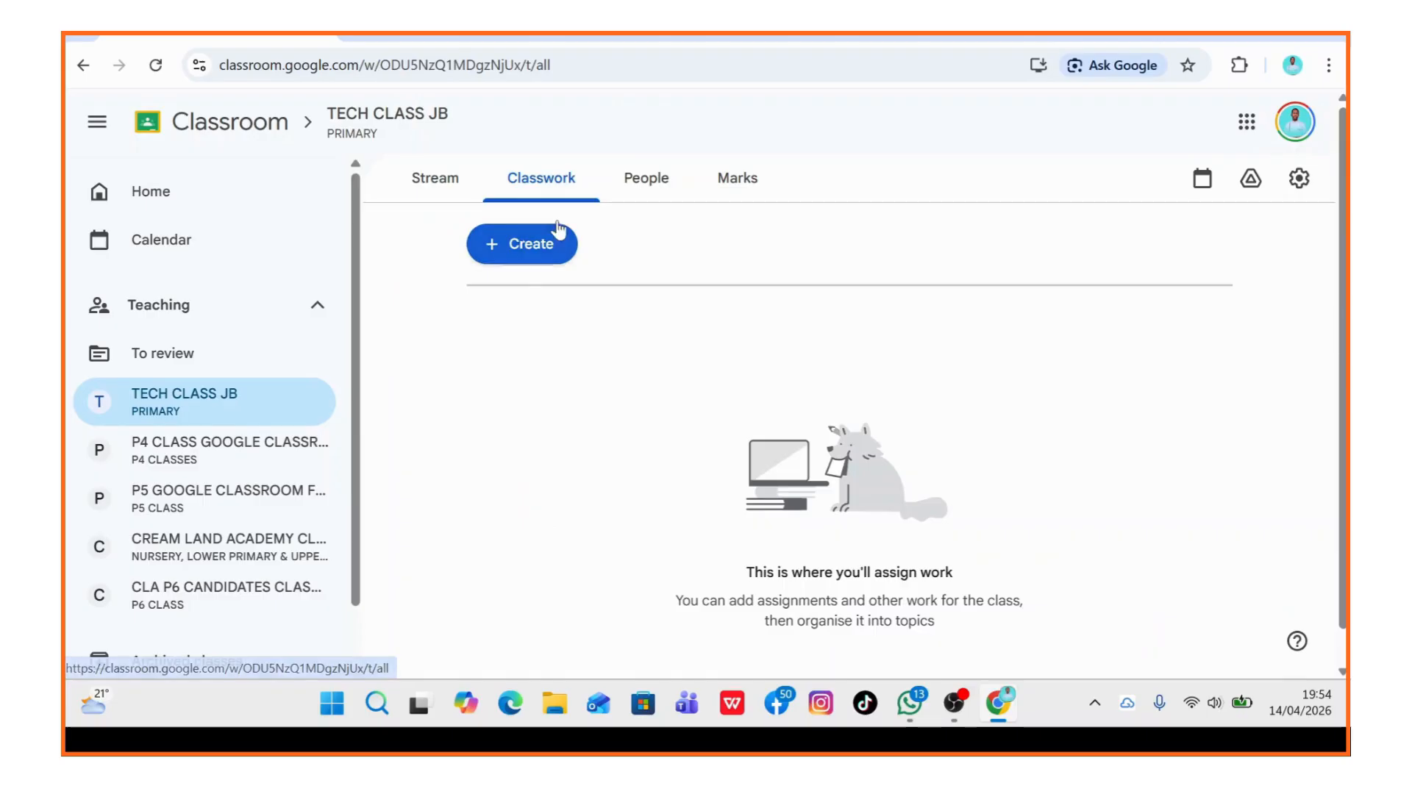
pyautogui.click(528, 249)
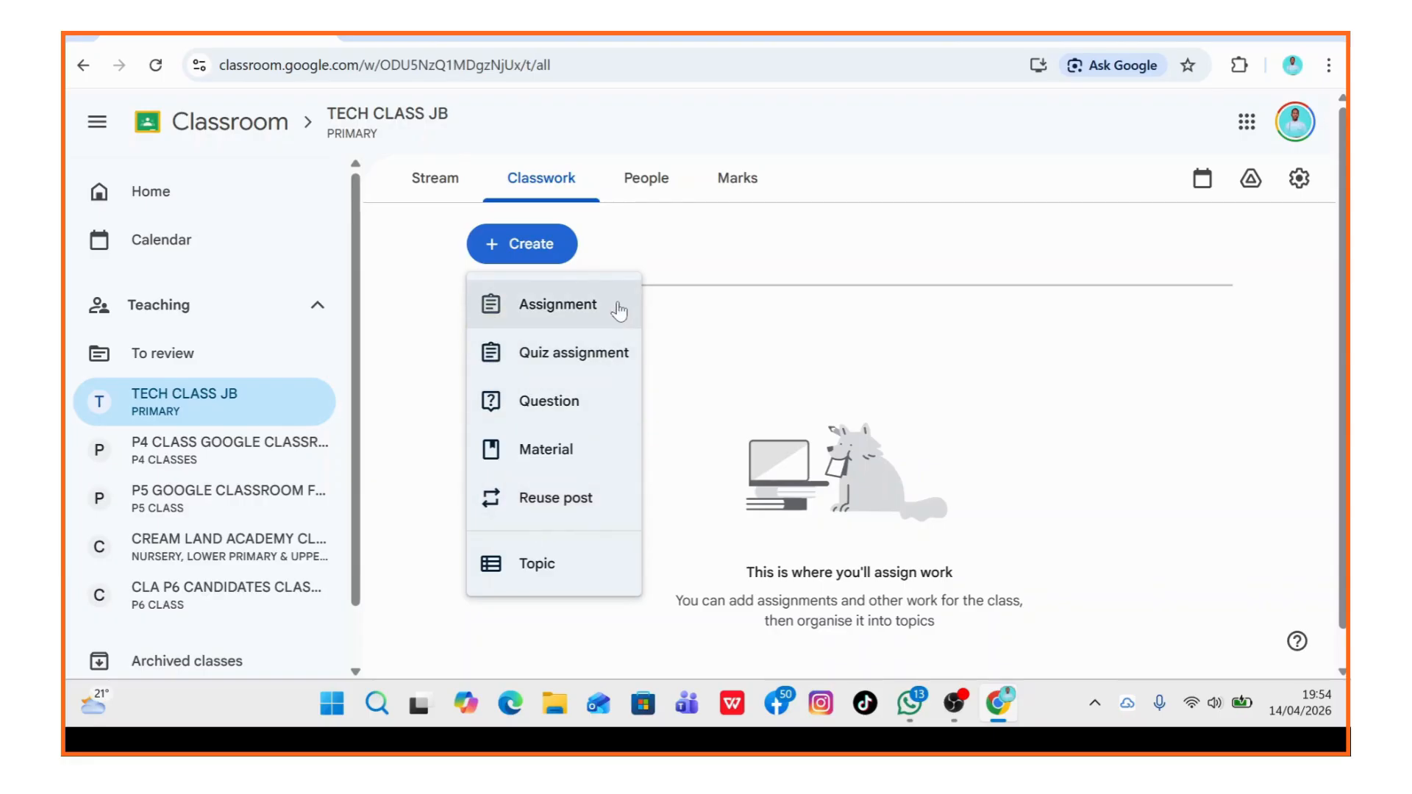
# View the student invitation options for the class, including the invitation link and suggested contacts, and close them without inviting anyone.
pyautogui.click(646, 184)
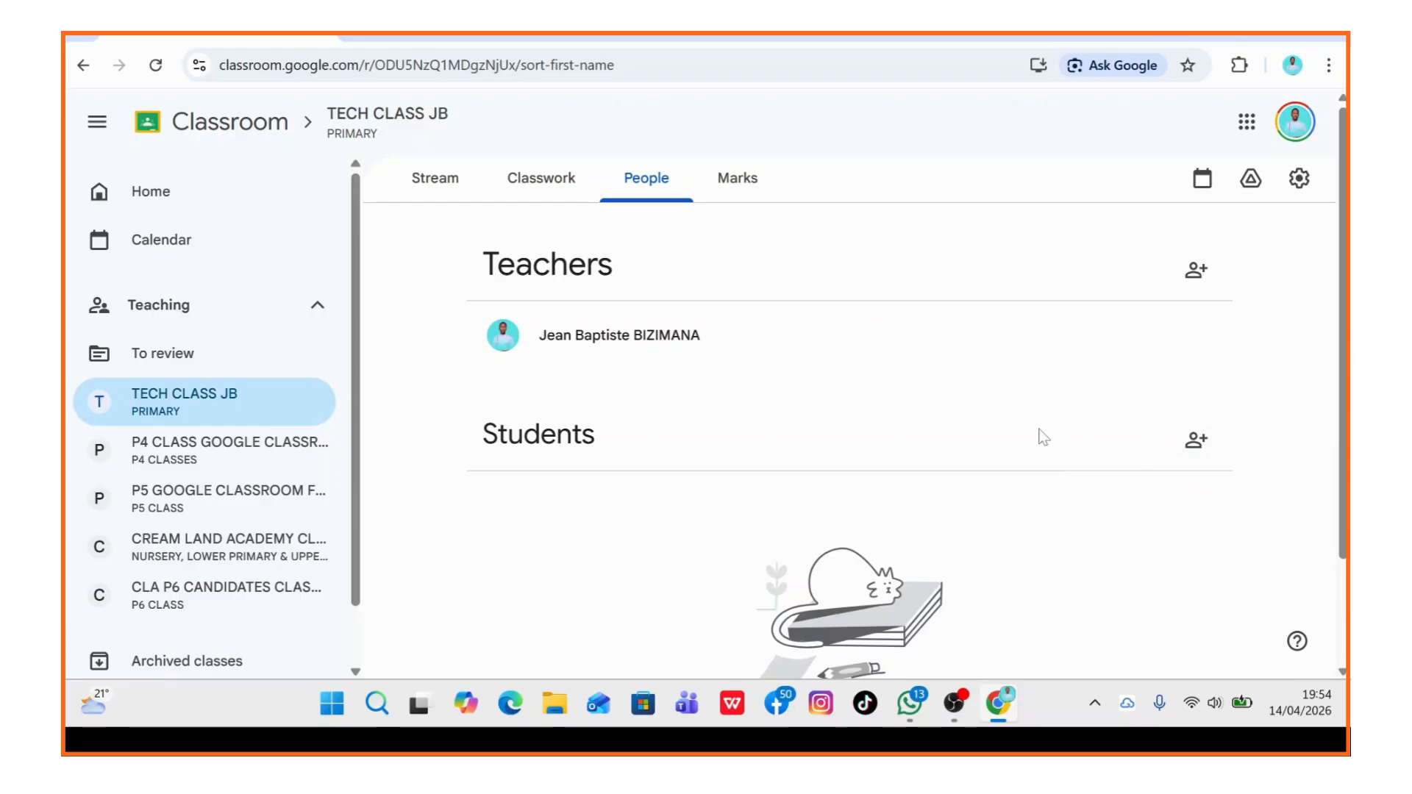
pyautogui.click(1196, 440)
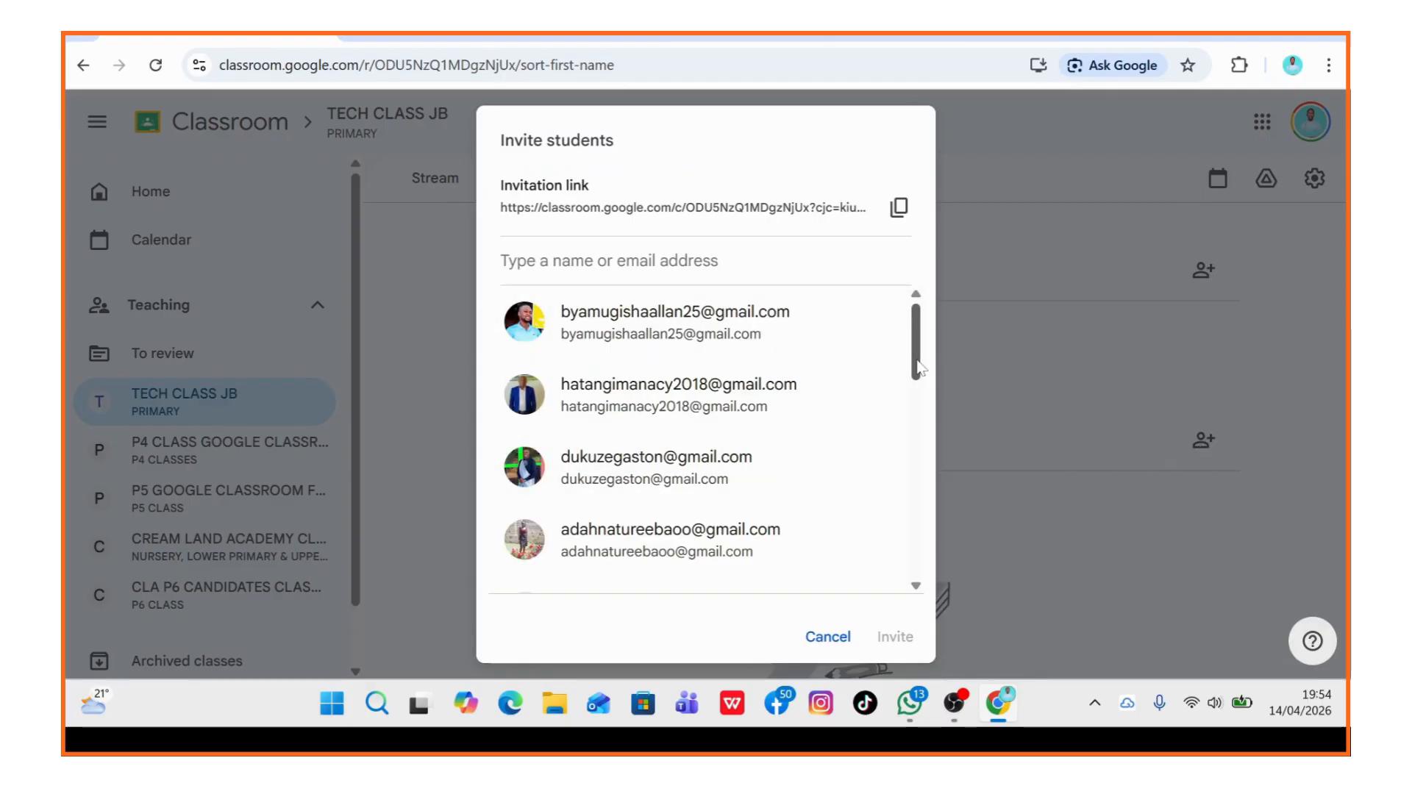
pyautogui.moveTo(916, 349); pyautogui.dragTo(889, 276)
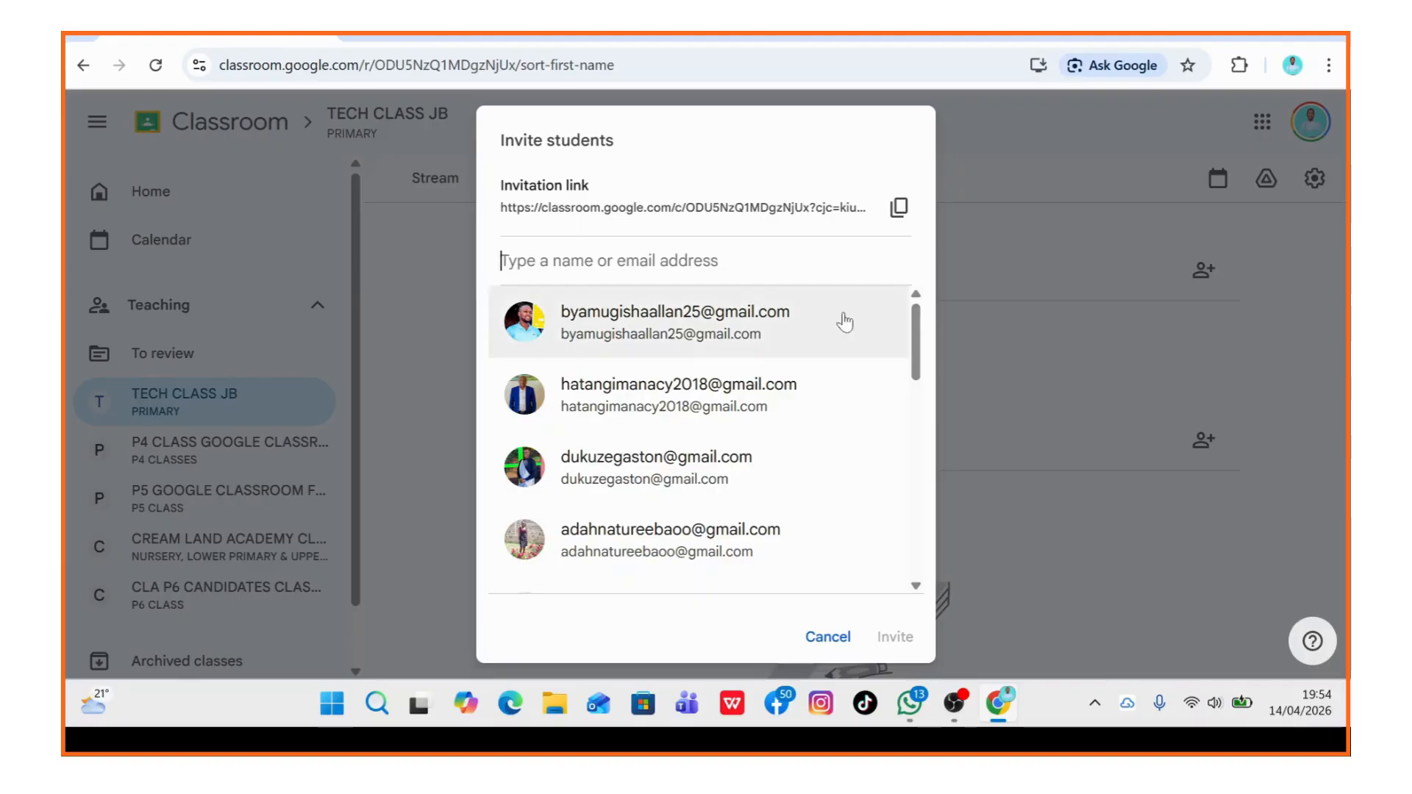
pyautogui.moveTo(917, 325)
pyautogui.mouseDown()
pyautogui.moveTo(916, 392)
pyautogui.moveTo(918, 313)
pyautogui.moveTo(916, 515)
pyautogui.moveTo(910, 321)
pyautogui.mouseUp()
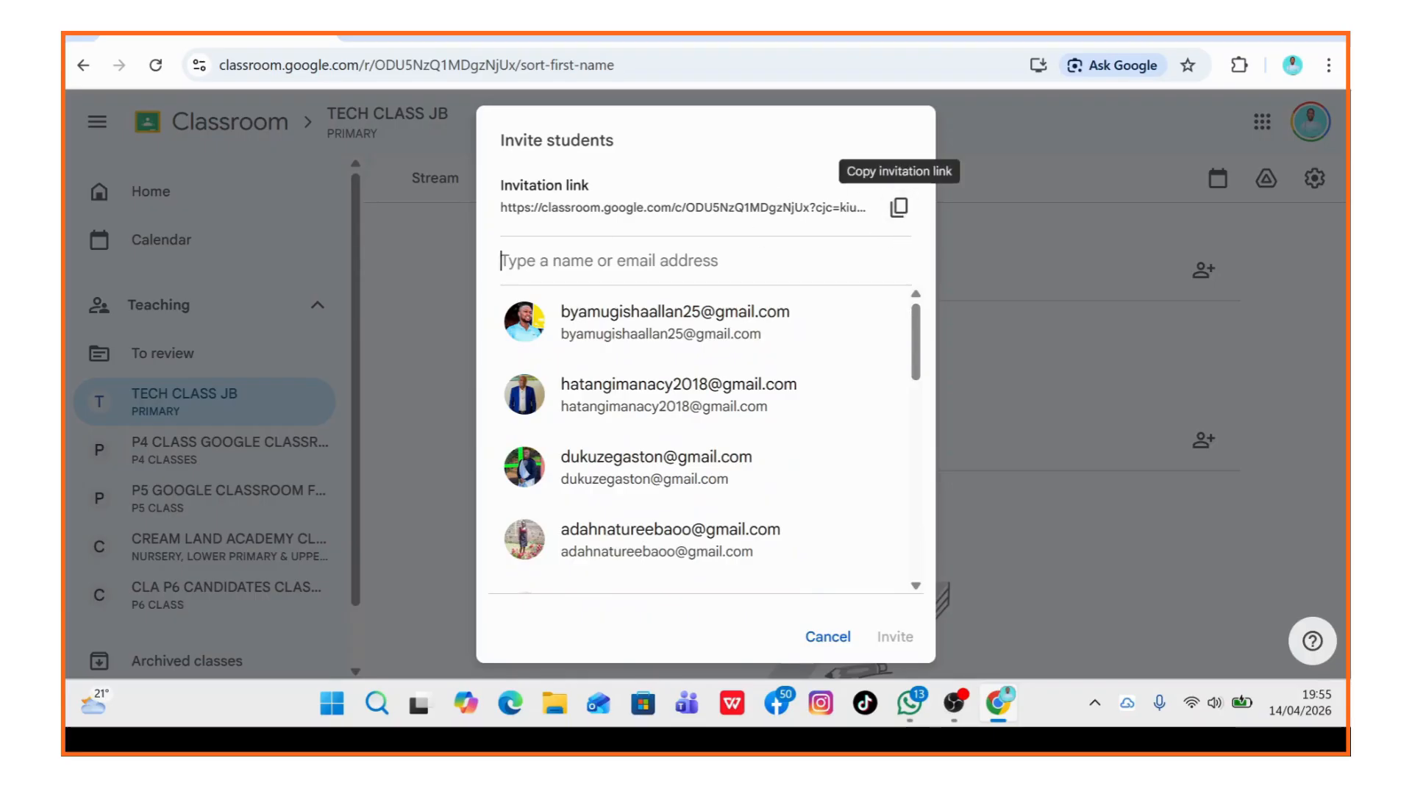
pyautogui.click(828, 636)
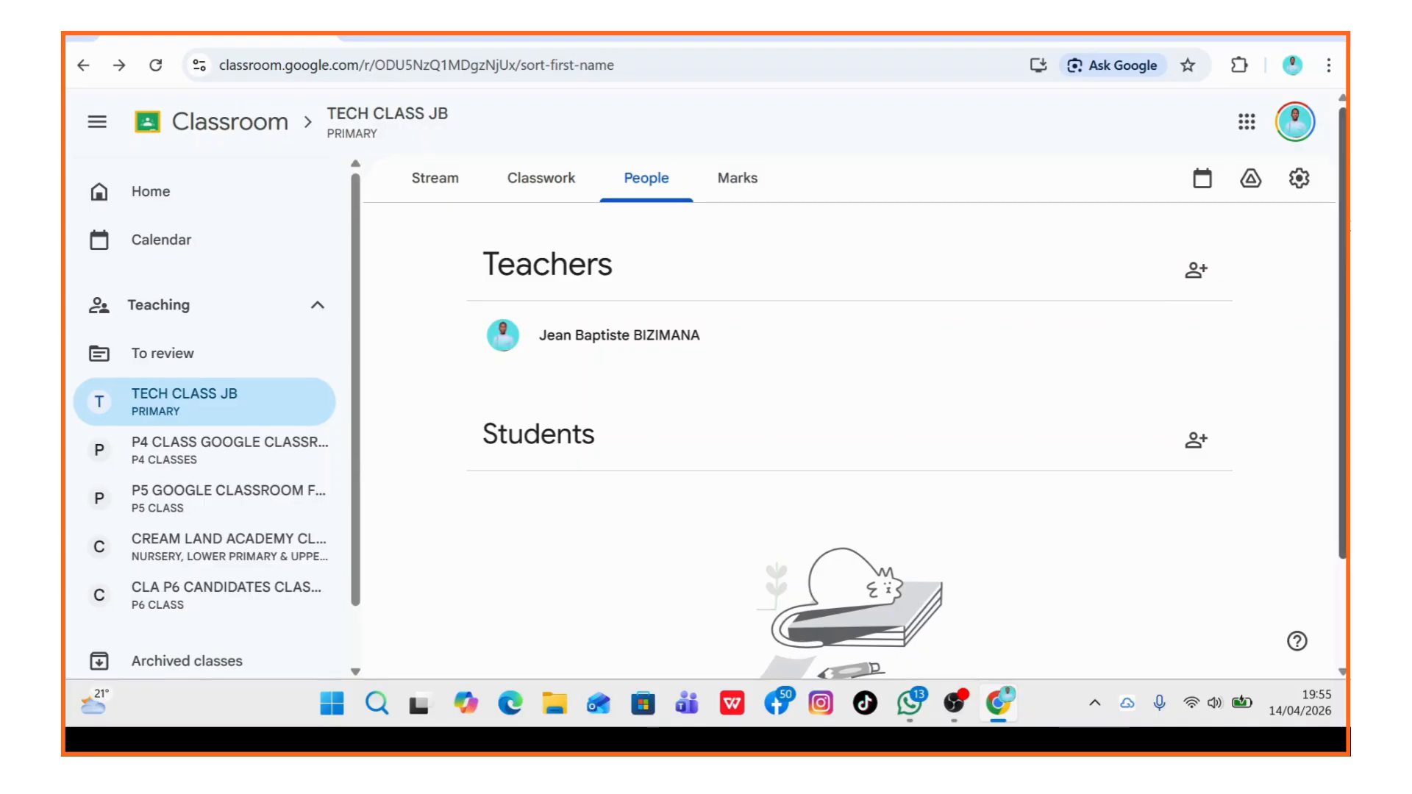
# Look through the suggested contacts for inviting teachers to the class, and close the invitation without adding anyone.
pyautogui.scroll(-2, 1317, 272)
pyautogui.scroll(2, 1331, 206)
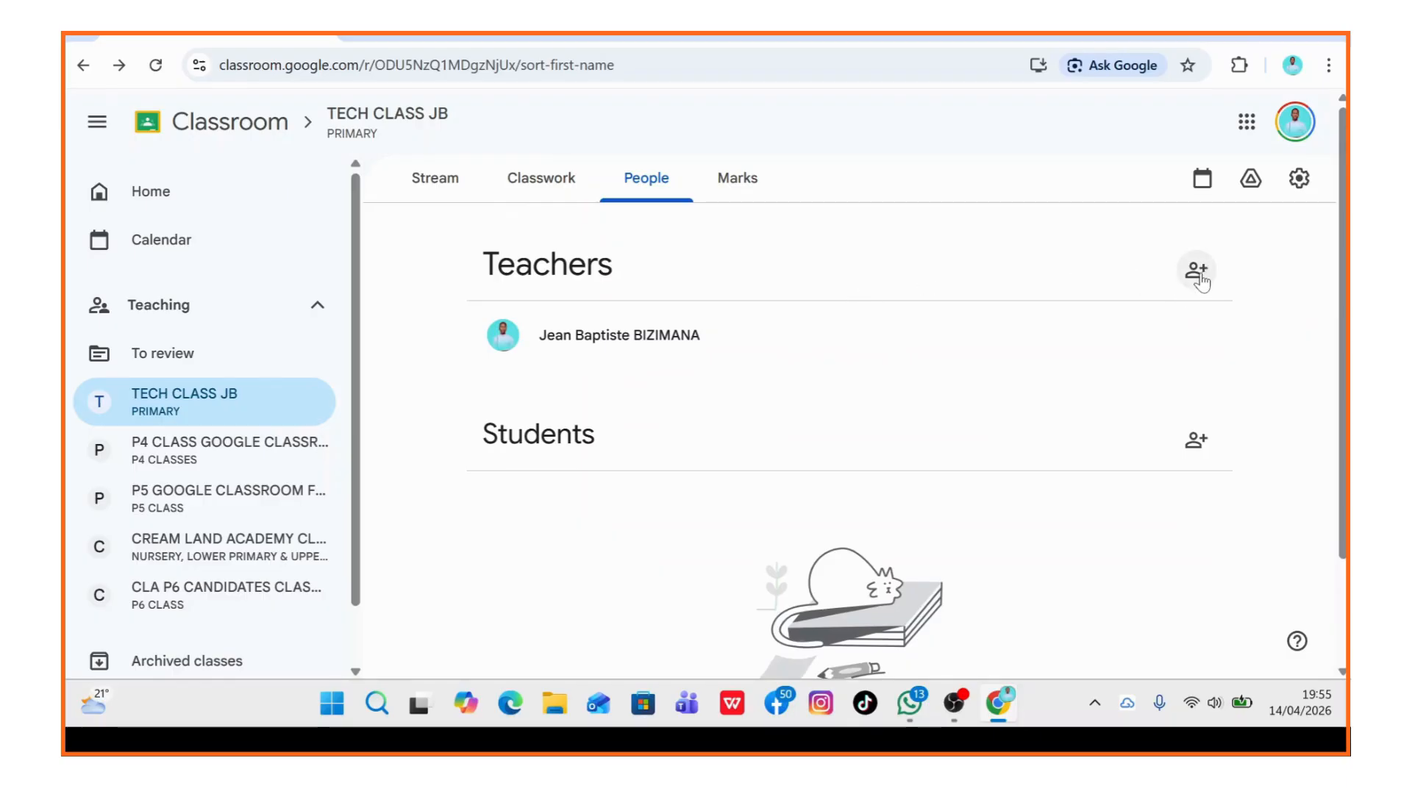
pyautogui.click(1196, 272)
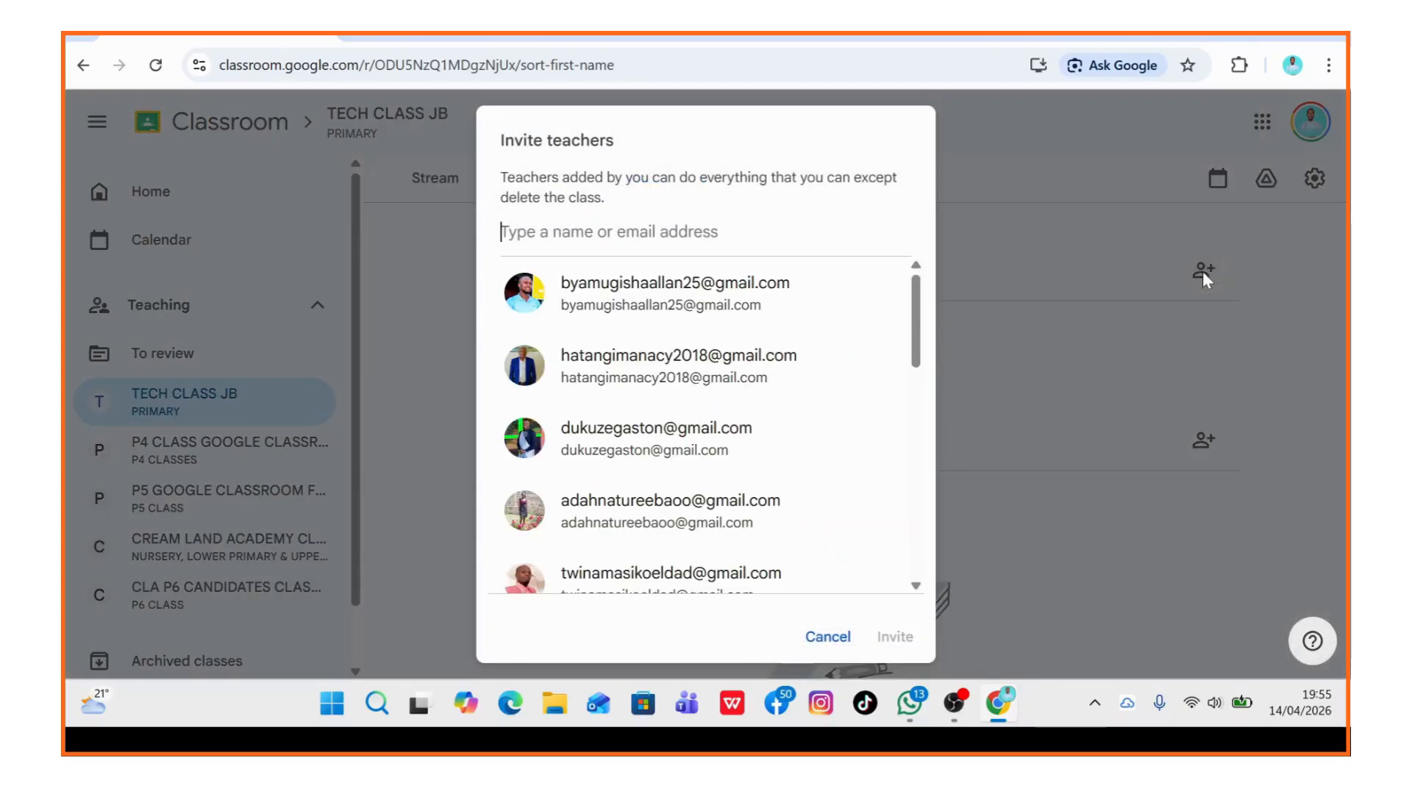
pyautogui.scroll(-8, 906, 489)
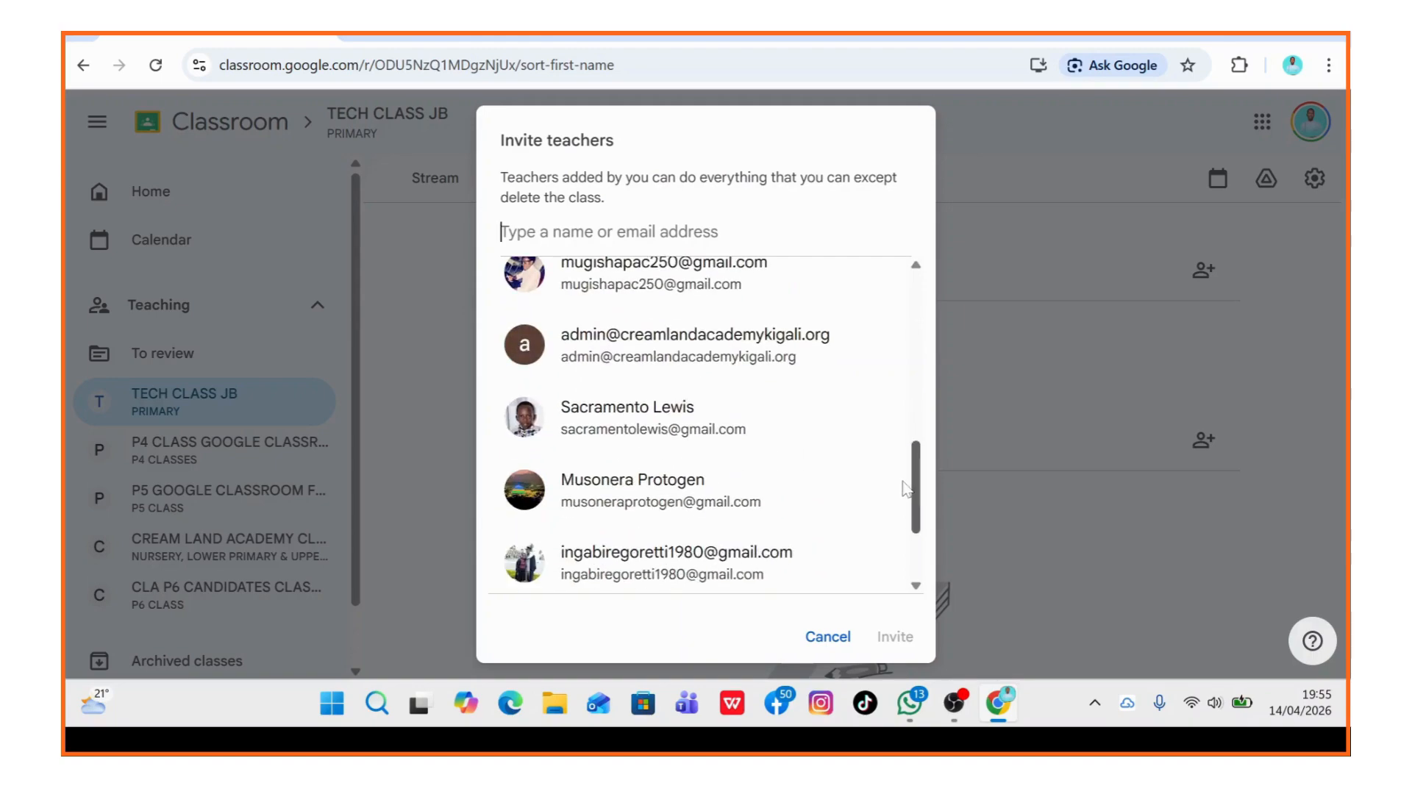
pyautogui.scroll(5, 909, 469)
pyautogui.scroll(-7, 905, 464)
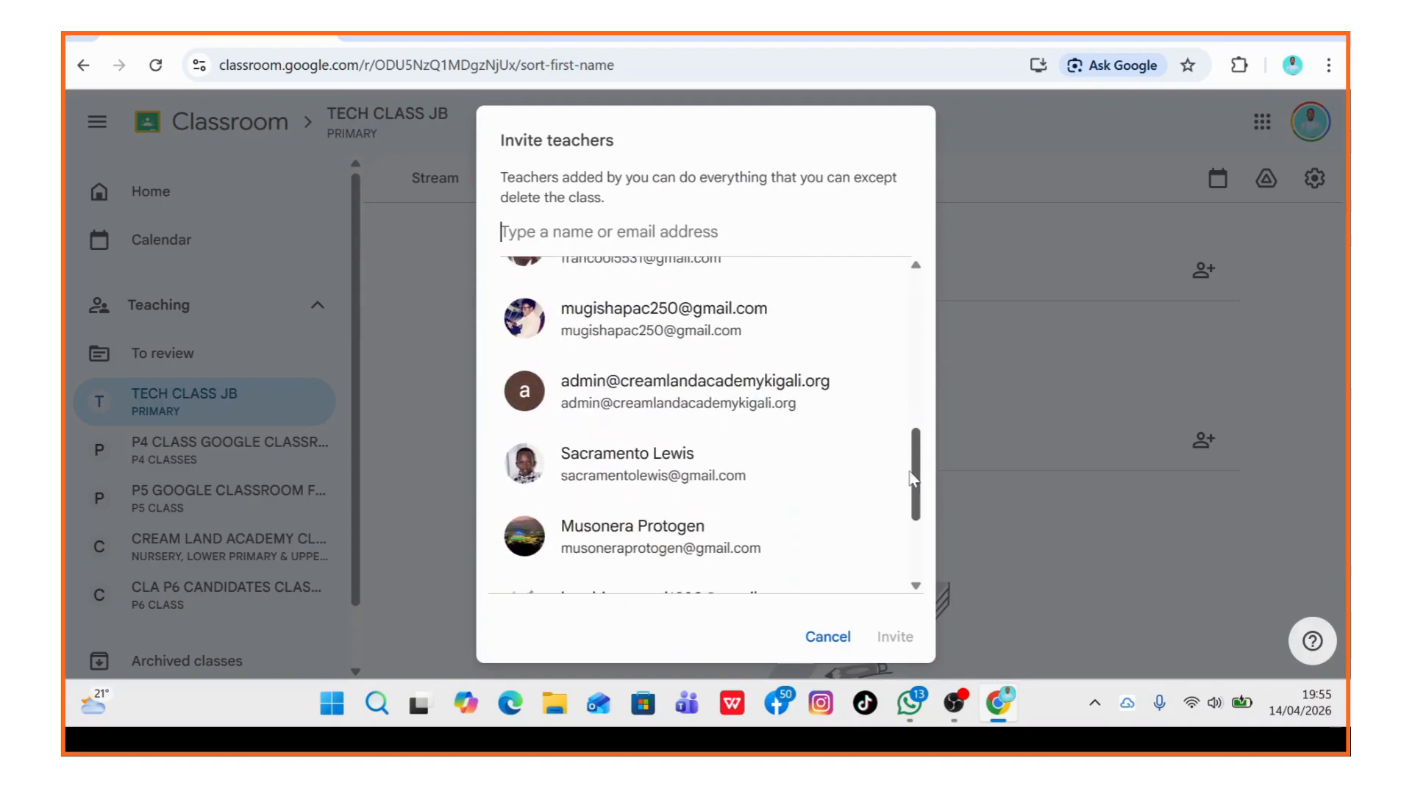
pyautogui.scroll(5, 899, 456)
pyautogui.scroll(-6, 905, 441)
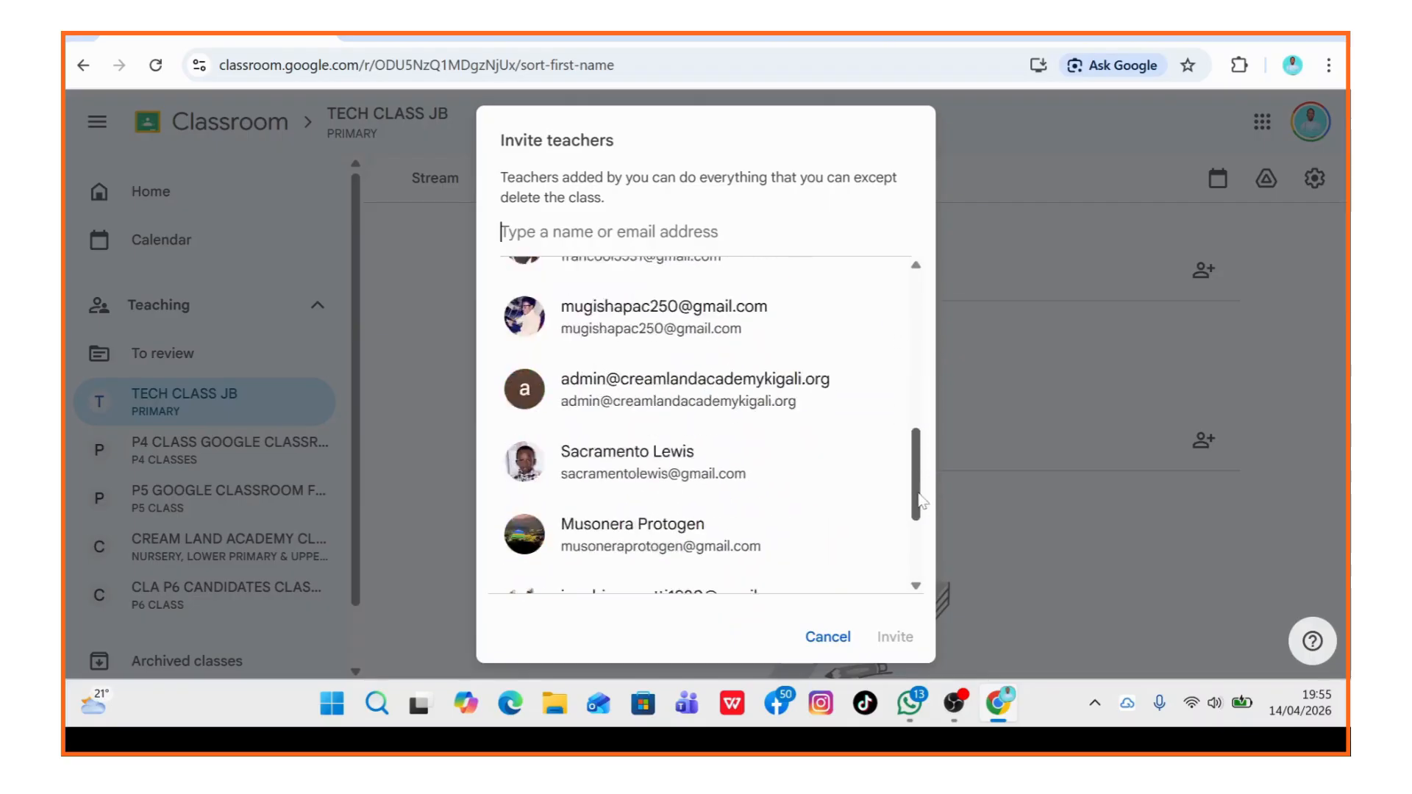
pyautogui.scroll(4, 927, 389)
pyautogui.scroll(3, 928, 371)
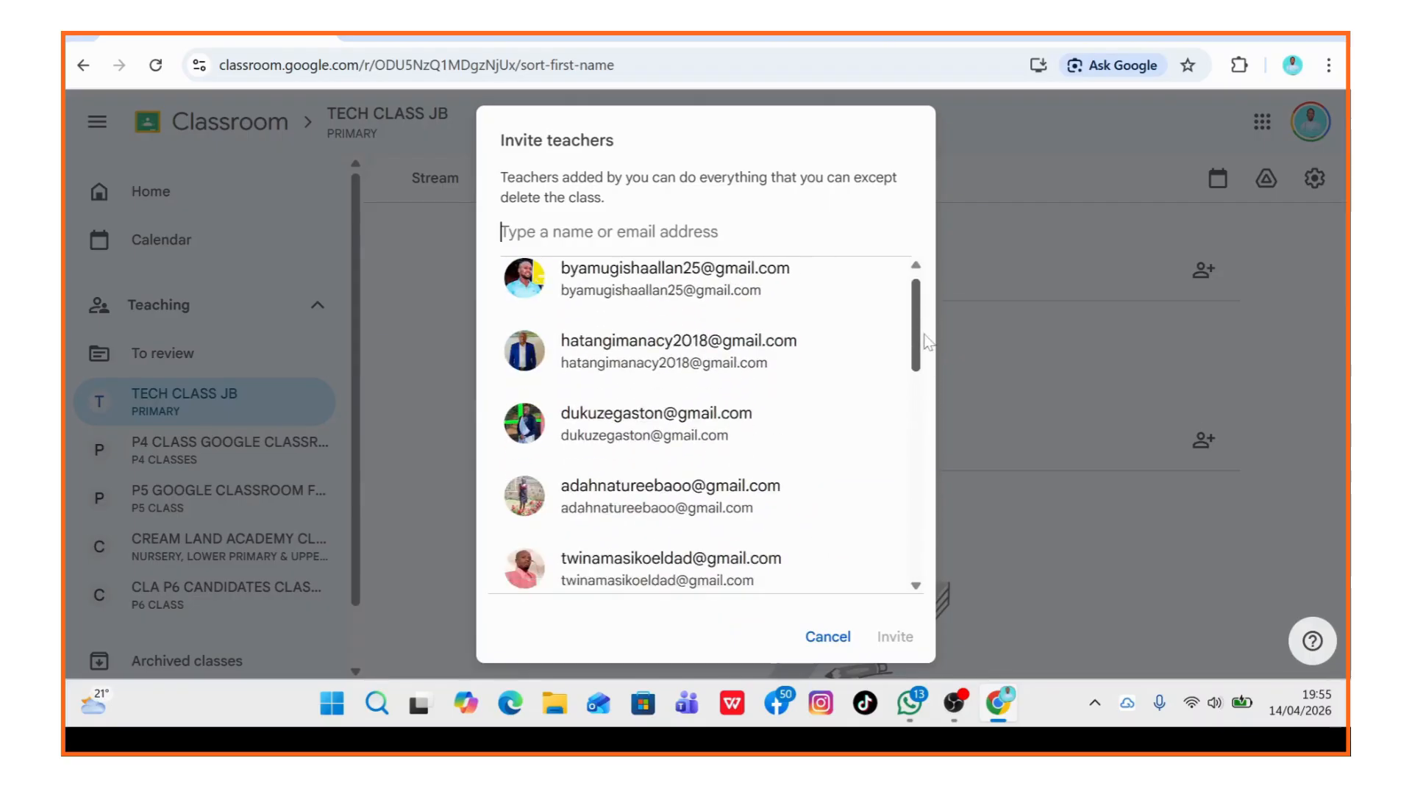
pyautogui.scroll(-6, 924, 334)
pyautogui.scroll(5, 918, 353)
pyautogui.moveTo(916, 361); pyautogui.dragTo(919, 296)
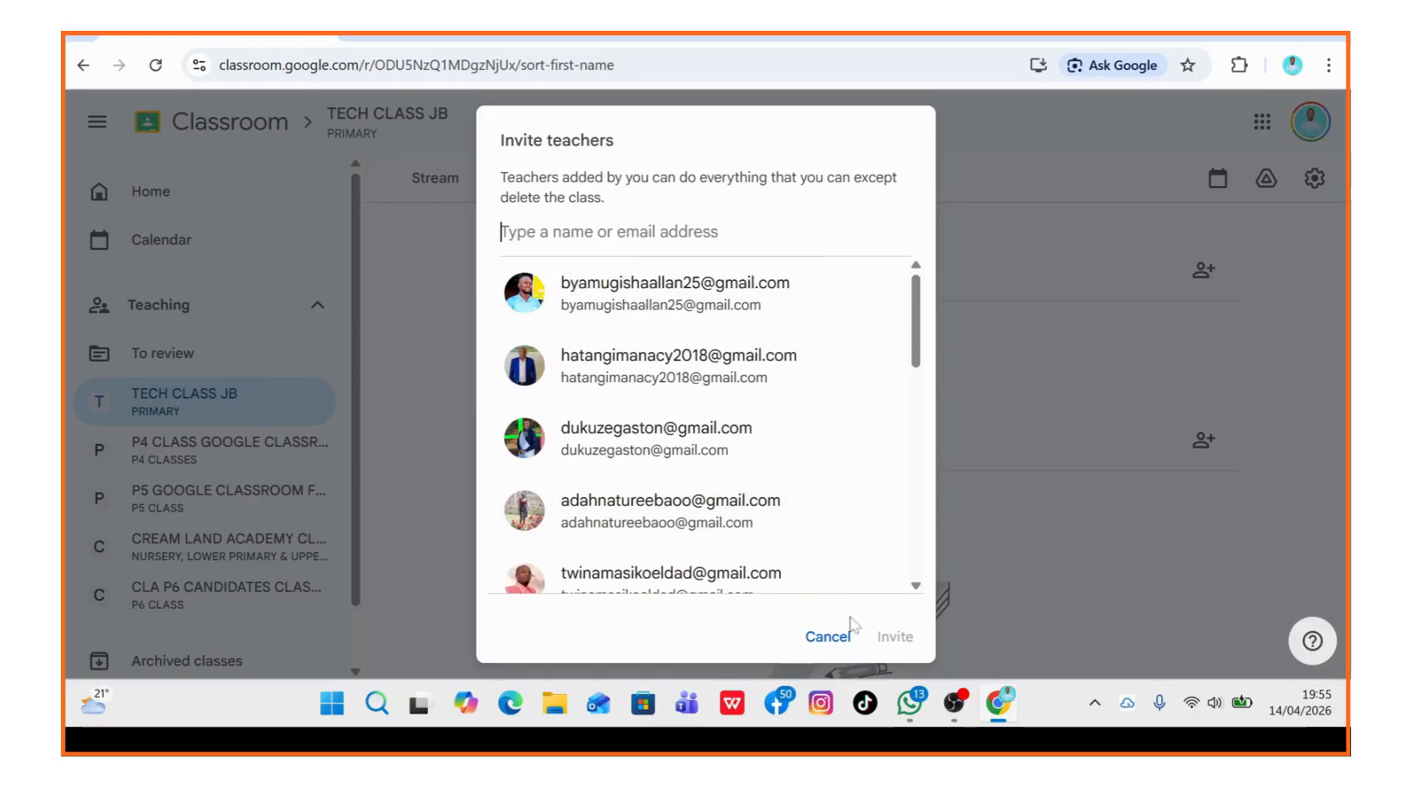
pyautogui.click(828, 638)
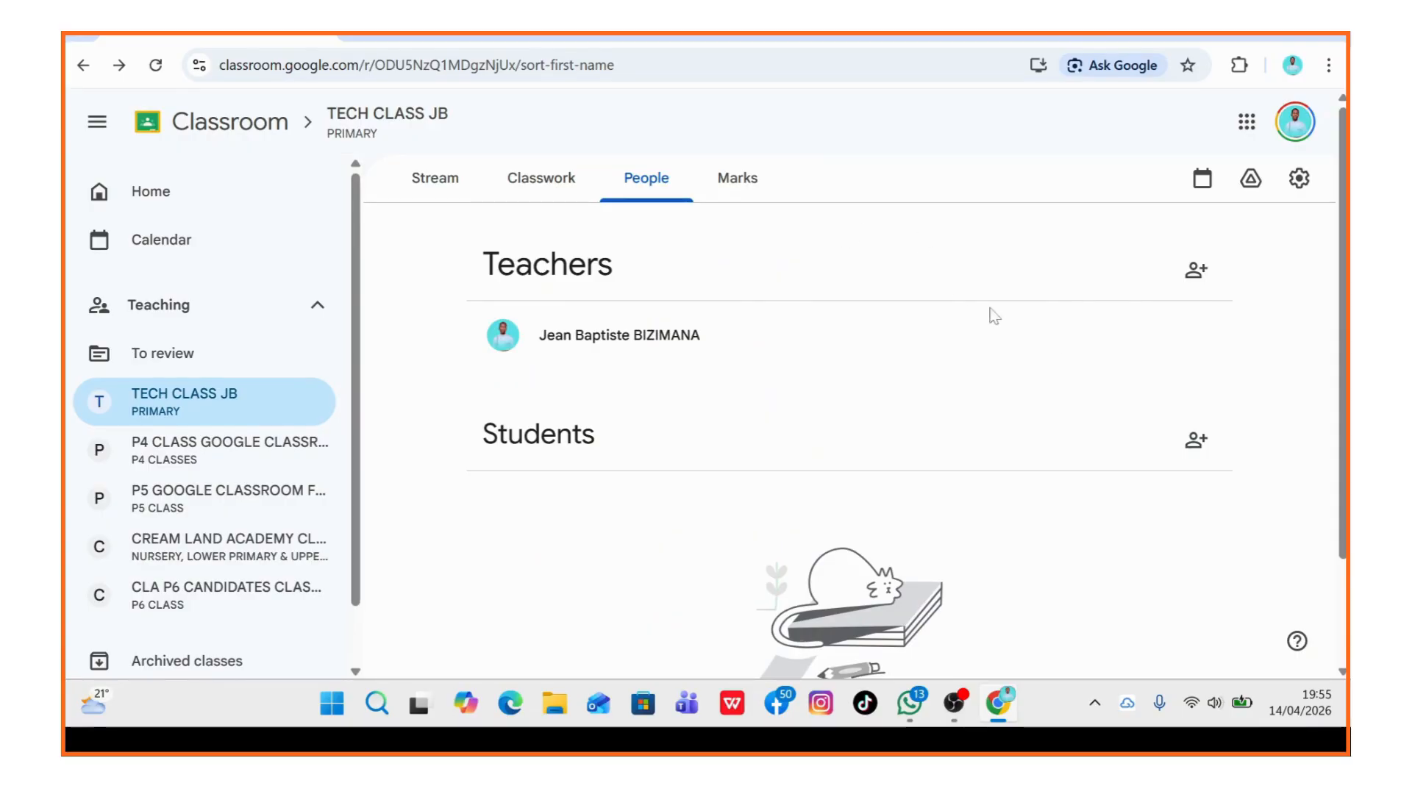
# Open the class settings and view the options for managing the invitation codes, leaving them turned on.
pyautogui.click(1300, 179)
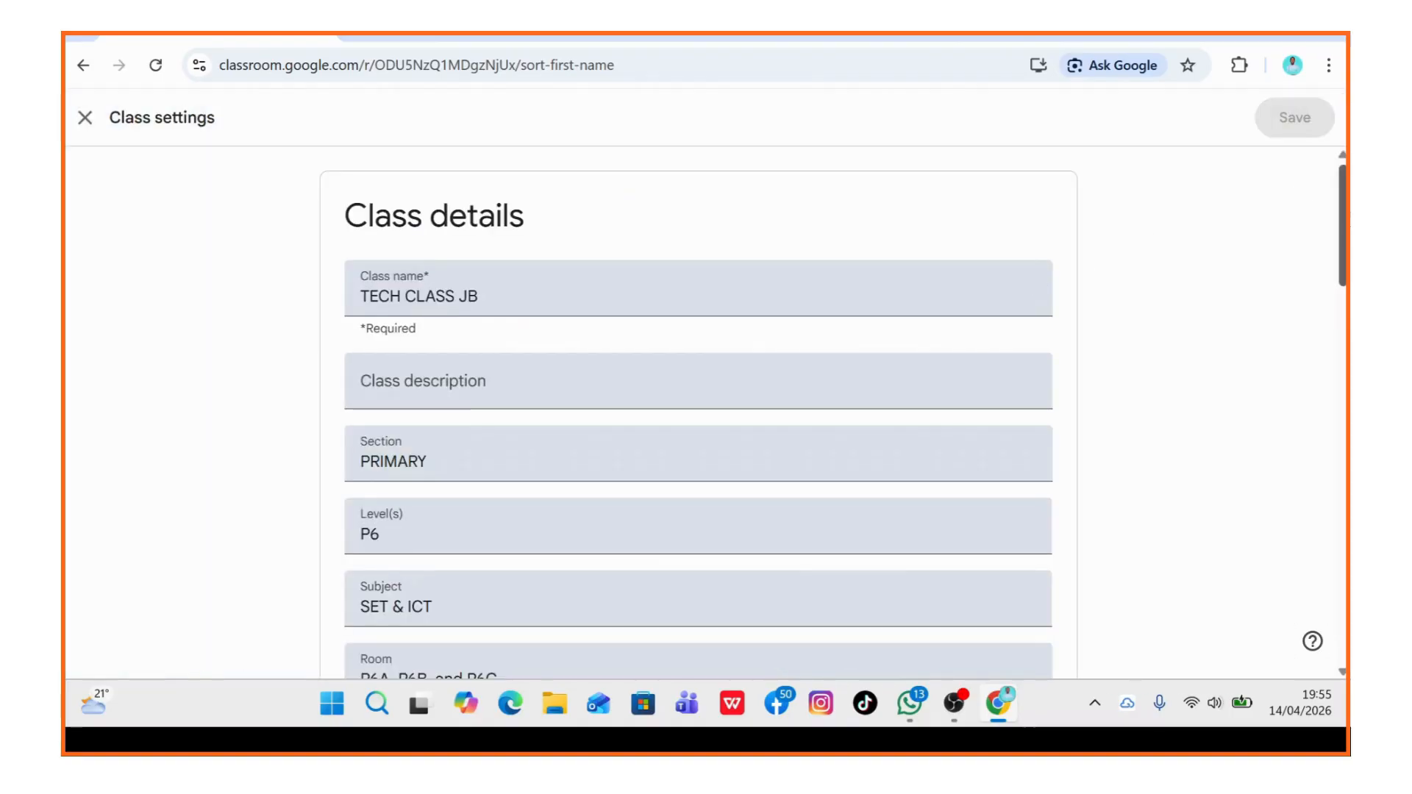
pyautogui.moveTo(1344, 195); pyautogui.dragTo(1344, 336)
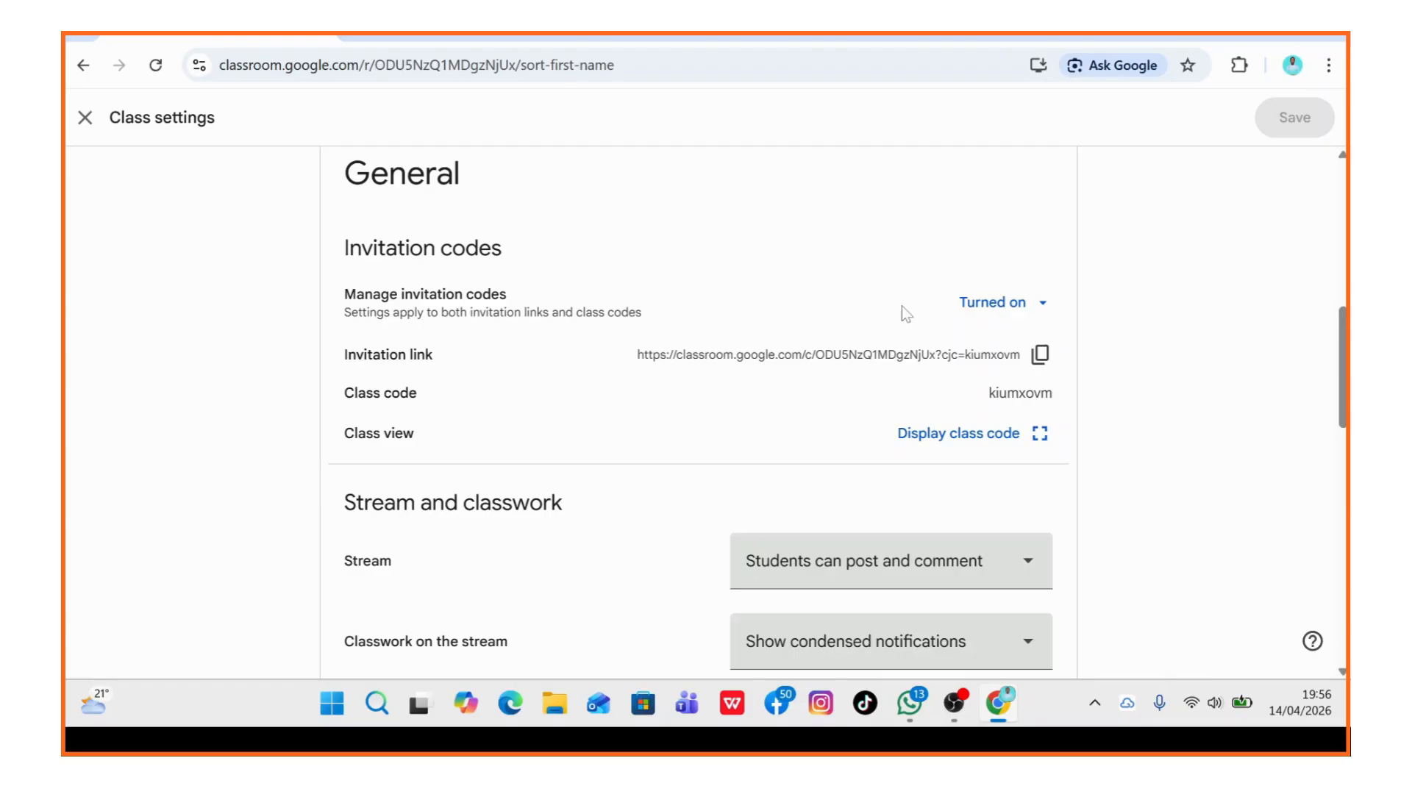
pyautogui.click(1044, 308)
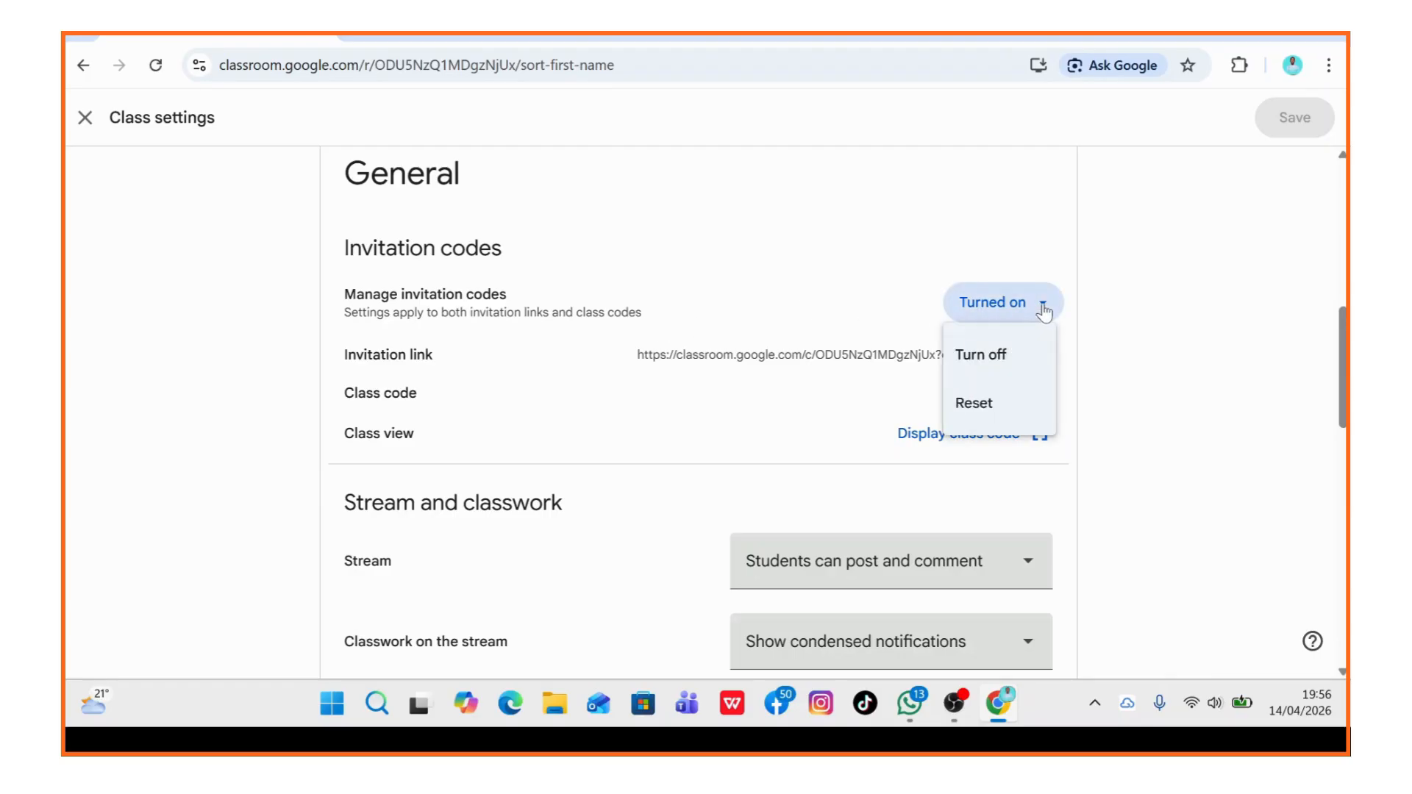
pyautogui.click(1044, 310)
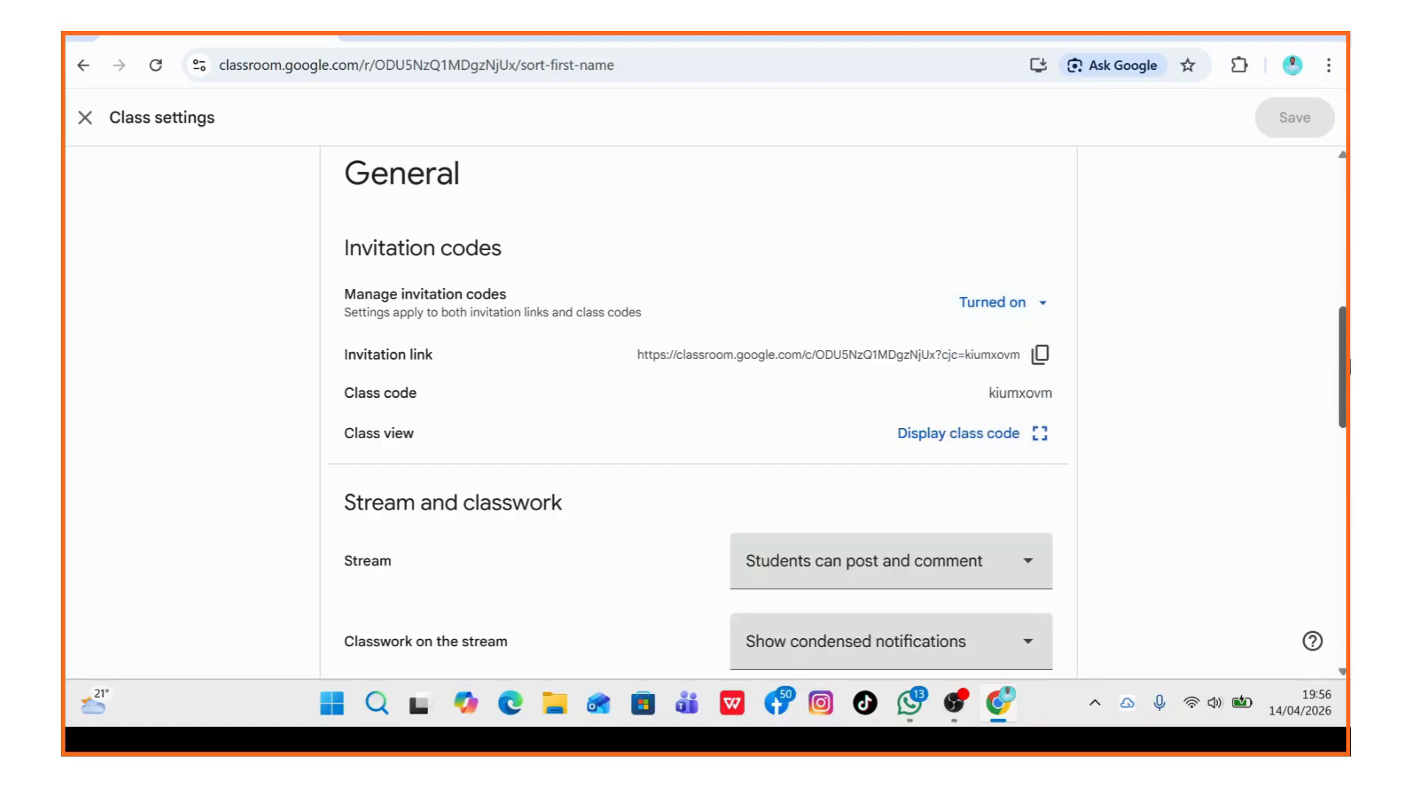
# Examine the class settings for invitation codes, stream and classwork, the Meet link, draft marks, mark calculation and mark categories.
pyautogui.moveTo(1347, 340); pyautogui.dragTo(1348, 596)
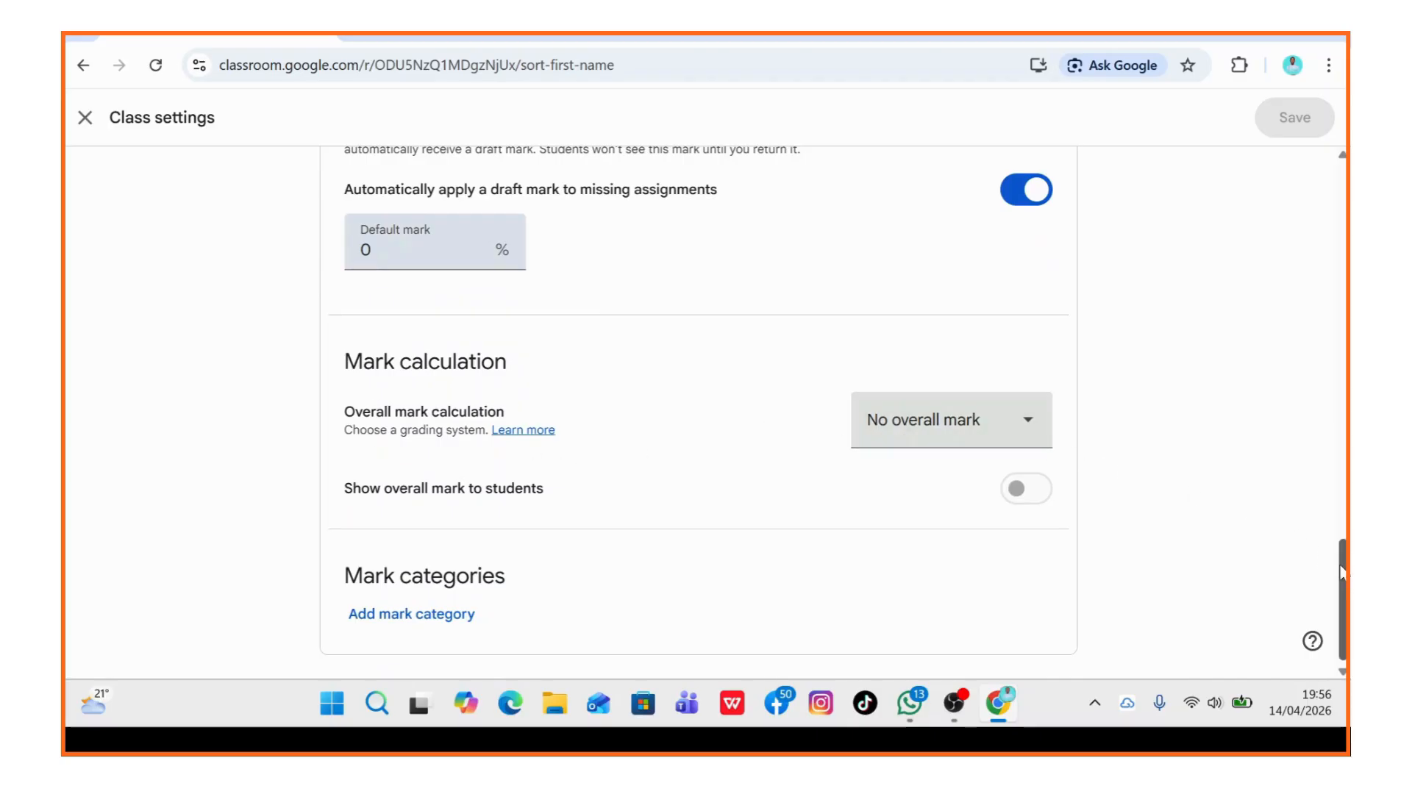
pyautogui.moveTo(1340, 572); pyautogui.dragTo(1324, 319)
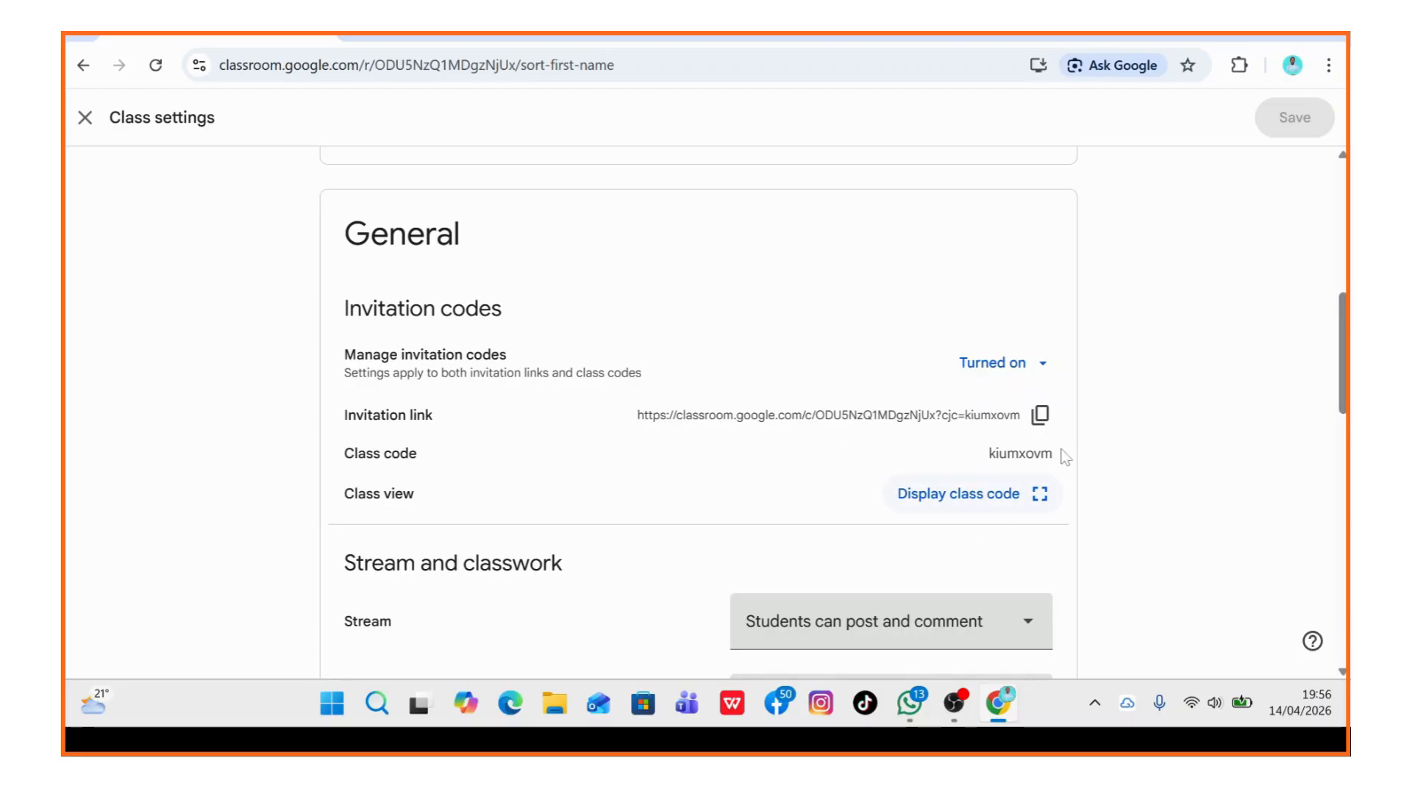
pyautogui.moveTo(1344, 345)
pyautogui.mouseDown()
pyautogui.moveTo(1344, 395)
pyautogui.moveTo(1344, 362)
pyautogui.mouseUp()
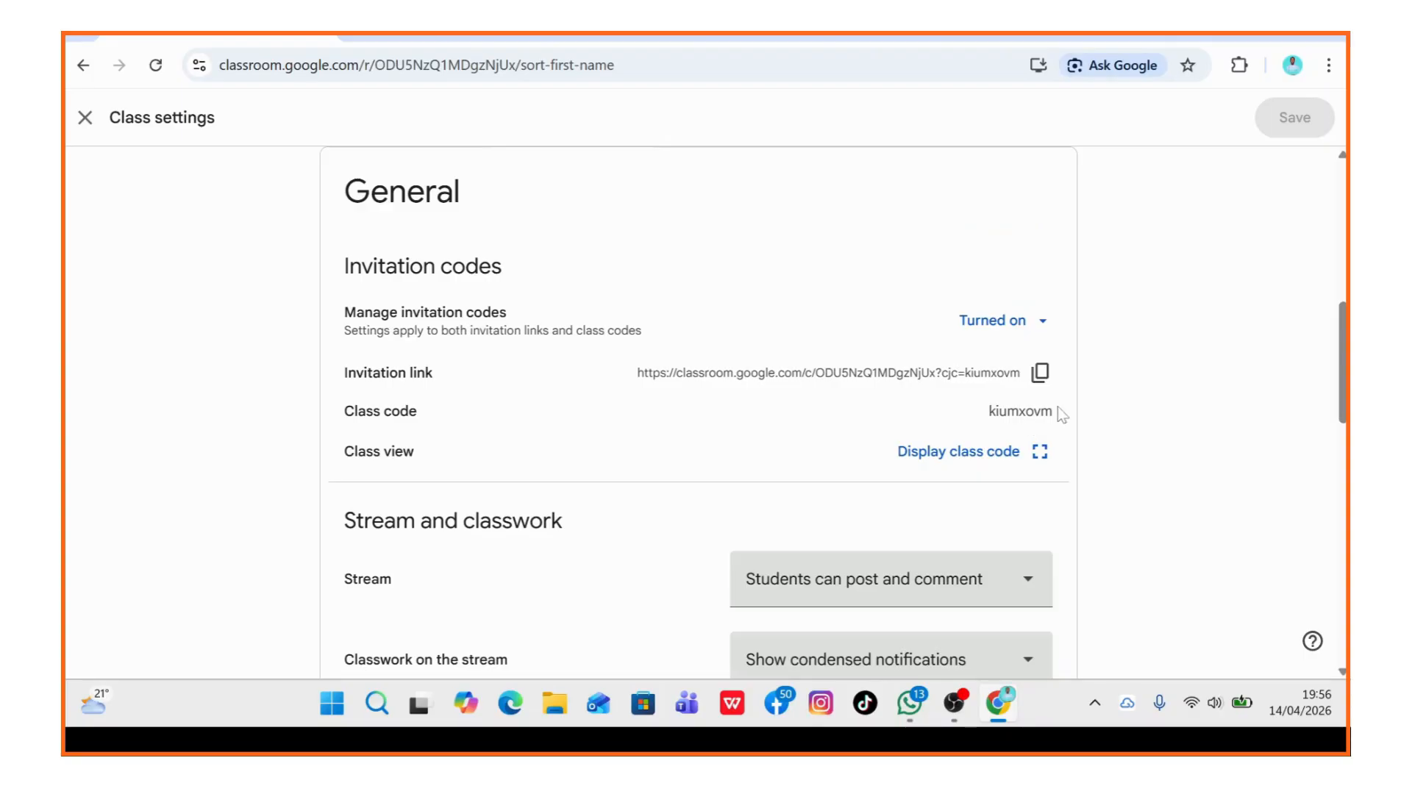
pyautogui.moveTo(1343, 337); pyautogui.dragTo(1343, 360)
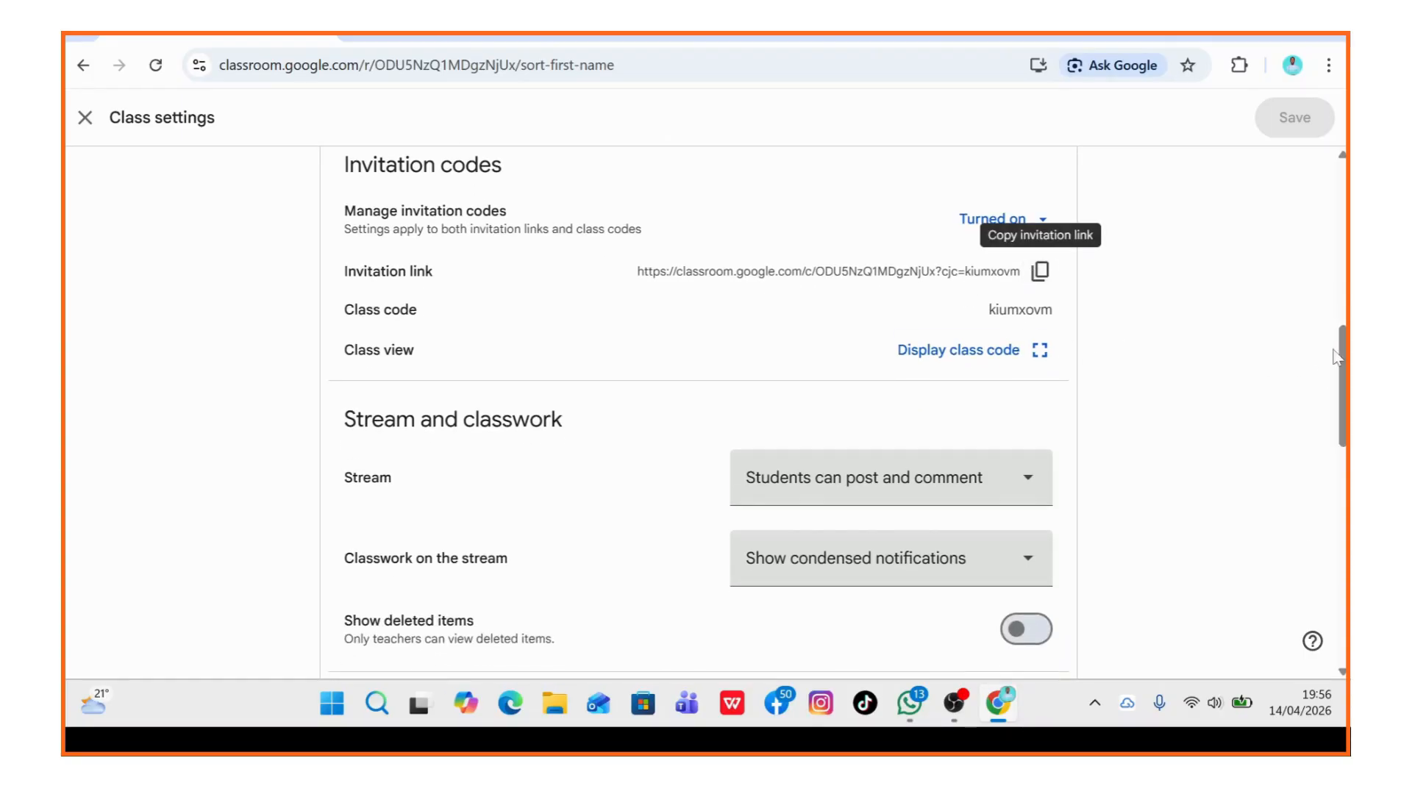
pyautogui.scroll(-1, 698, 412)
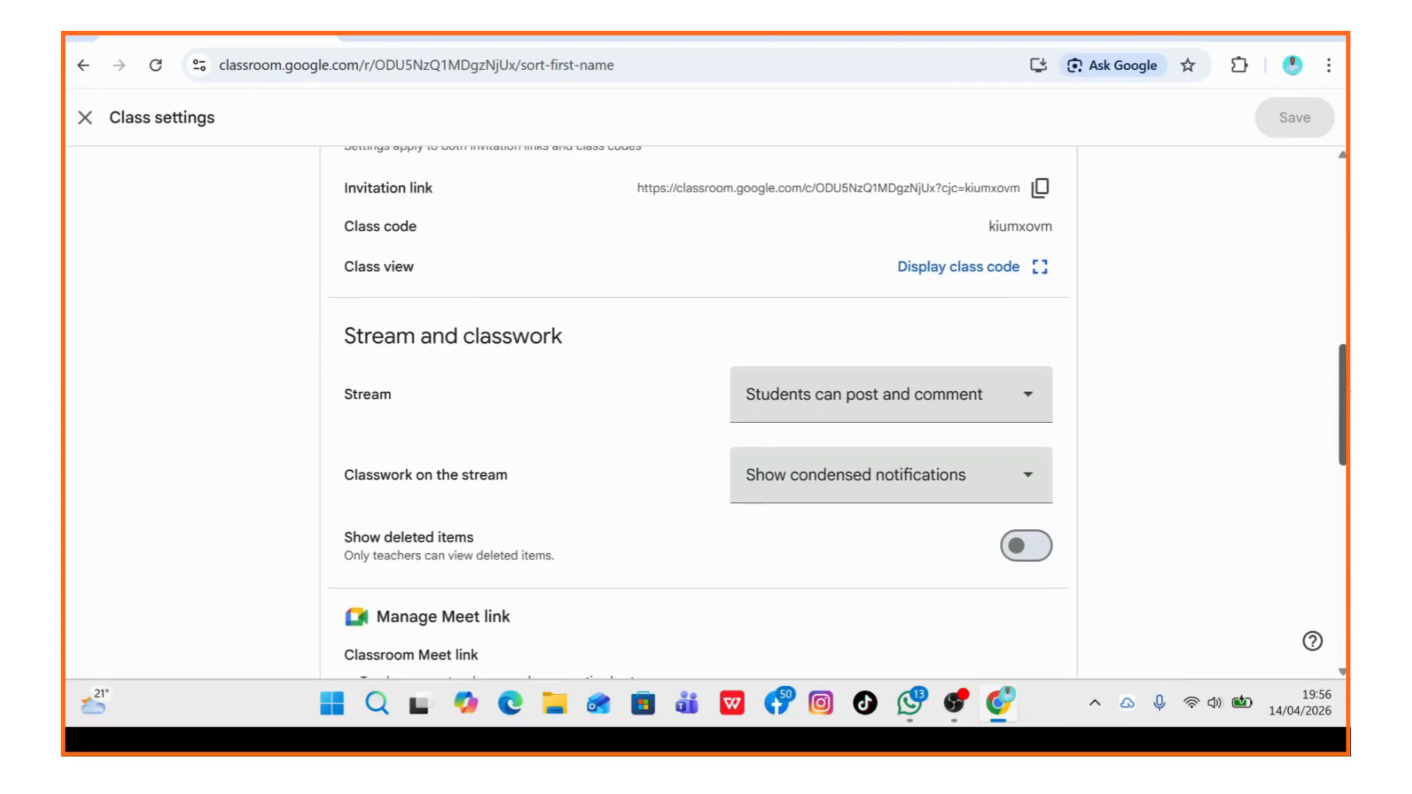
pyautogui.scroll(1, 1343, 365)
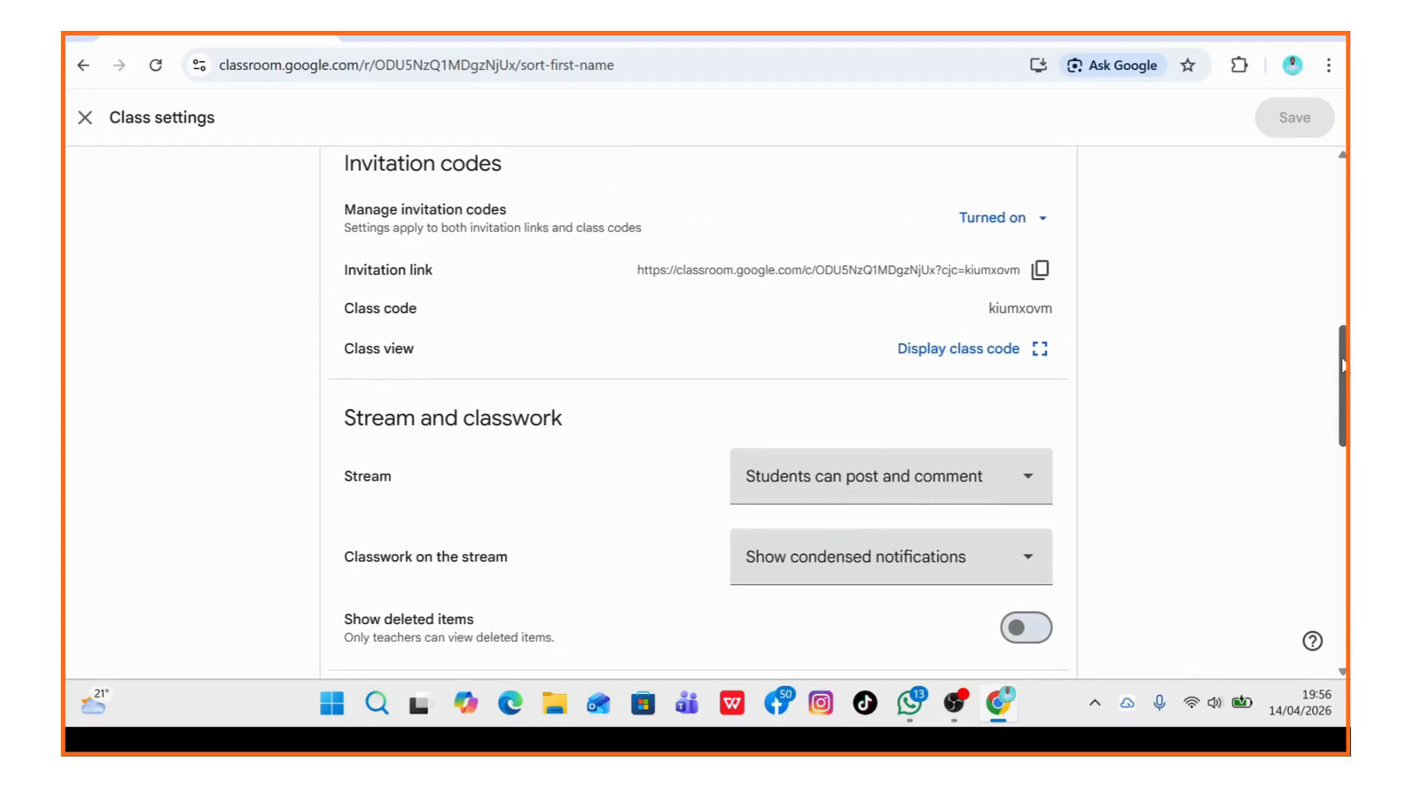
pyautogui.moveTo(1343, 365); pyautogui.dragTo(1343, 370)
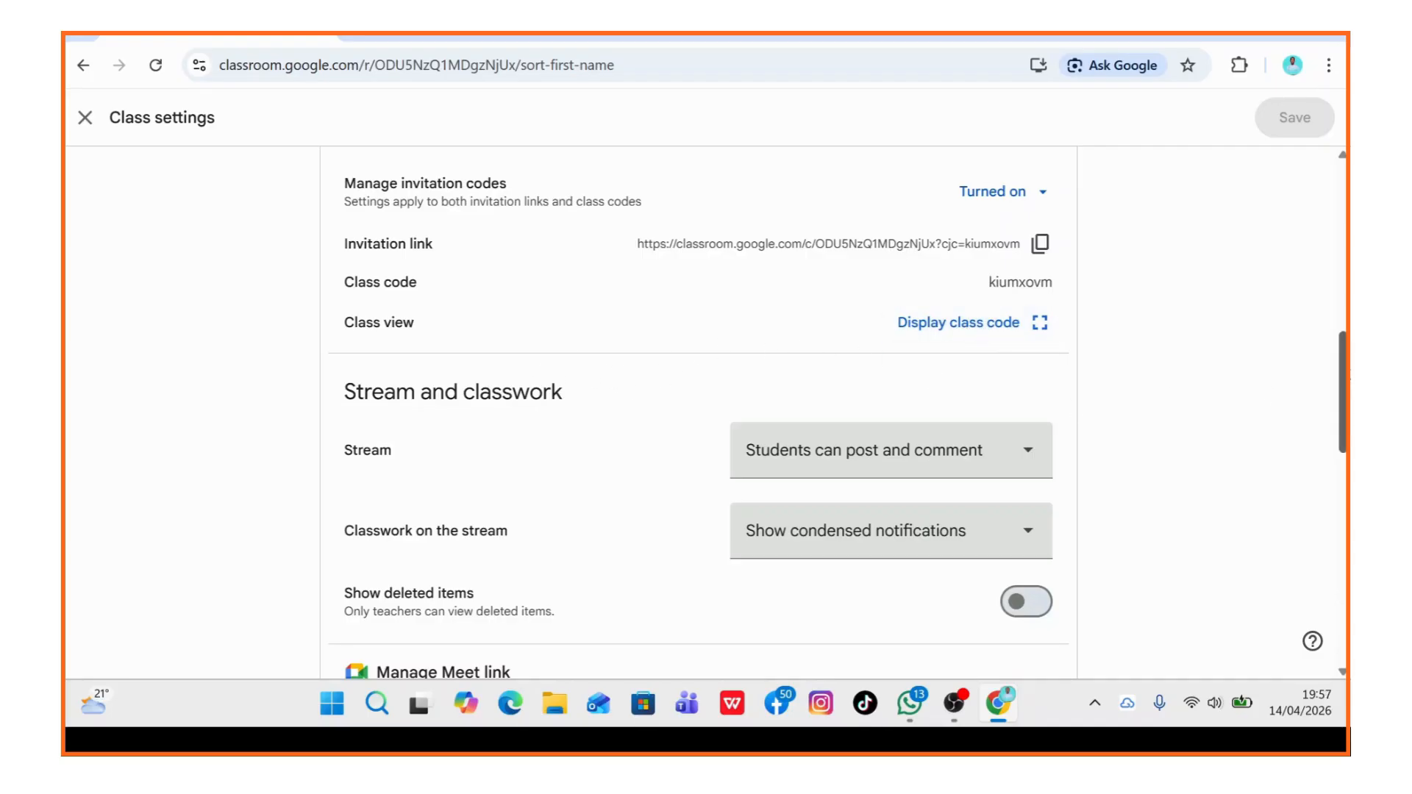
pyautogui.scroll(-2, 1343, 397)
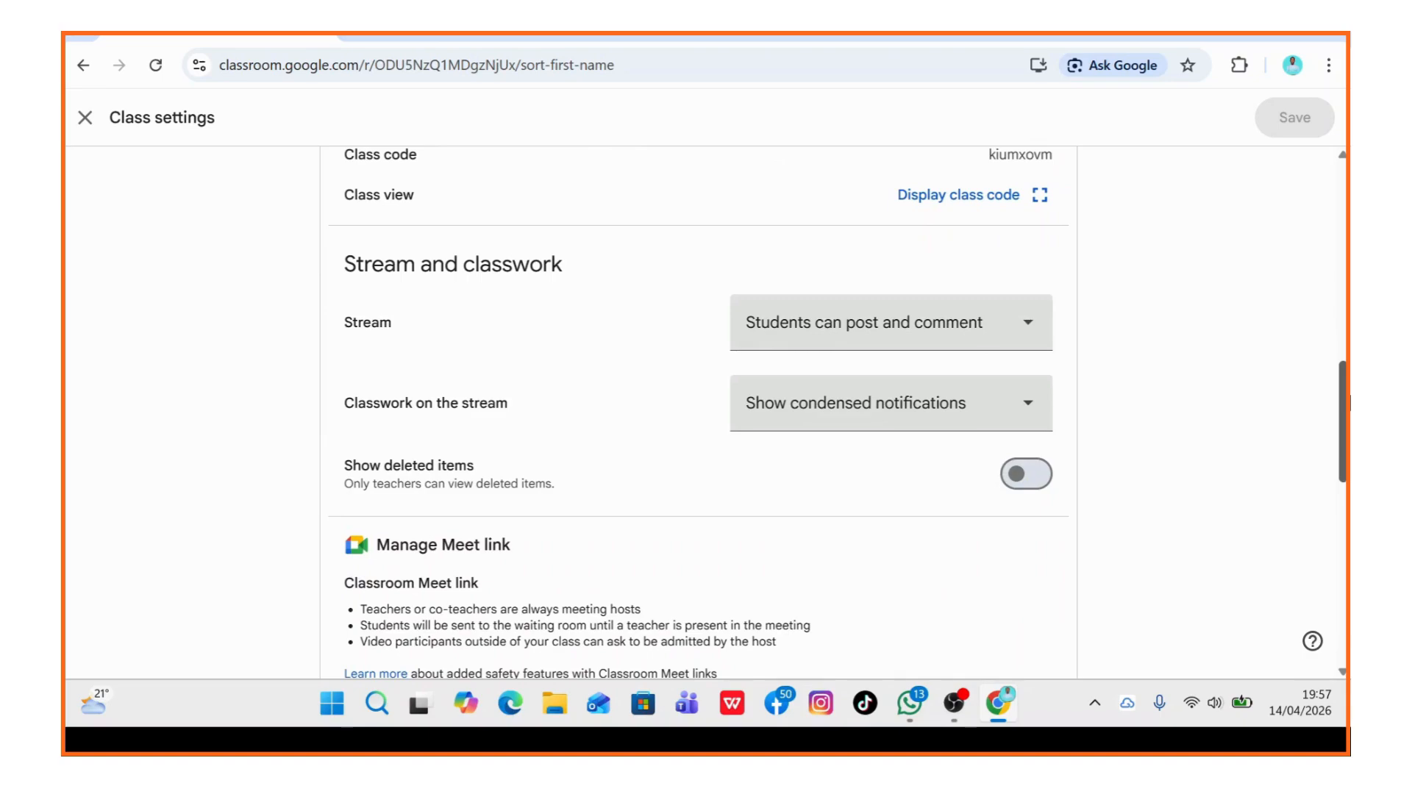
pyautogui.scroll(-5, 1342, 397)
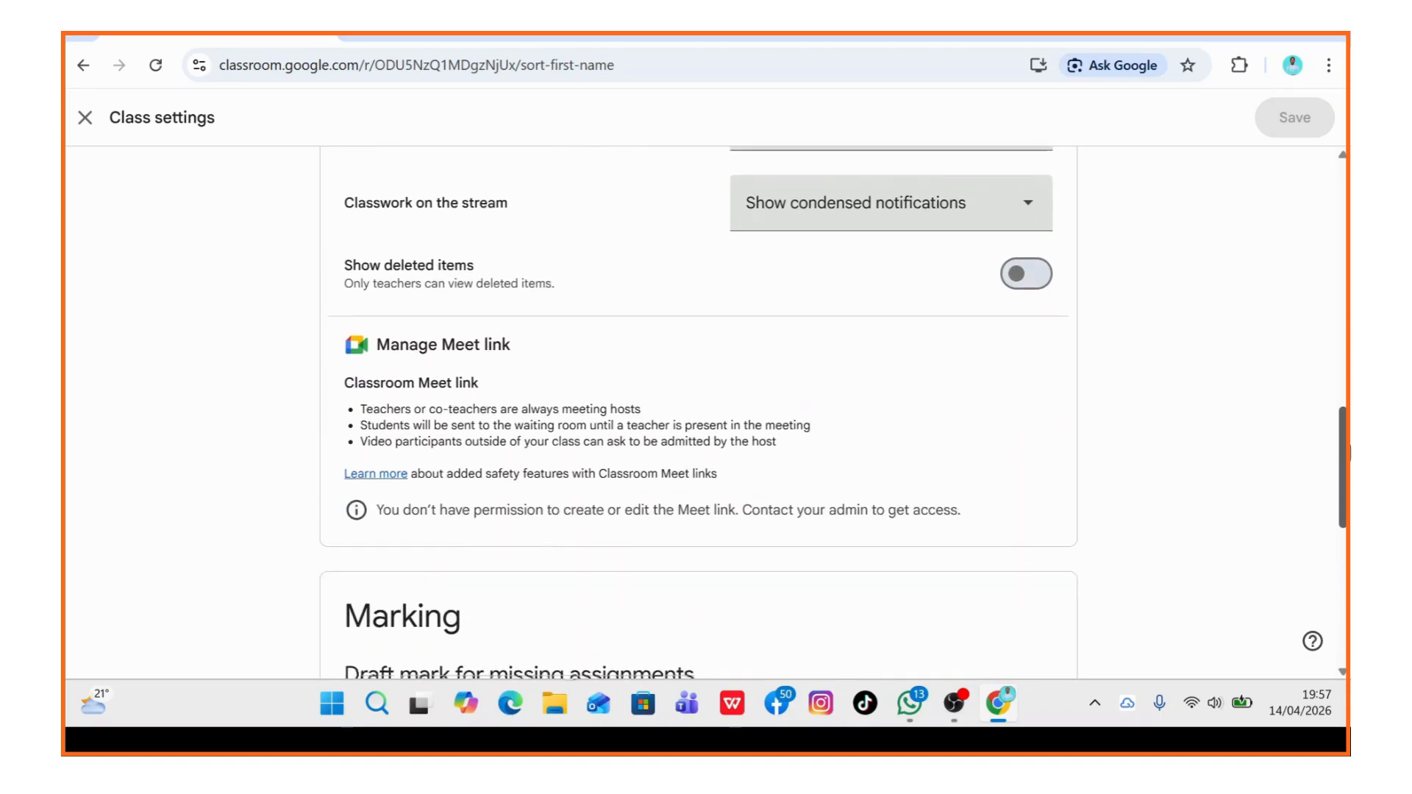
pyautogui.scroll(-4, 1342, 397)
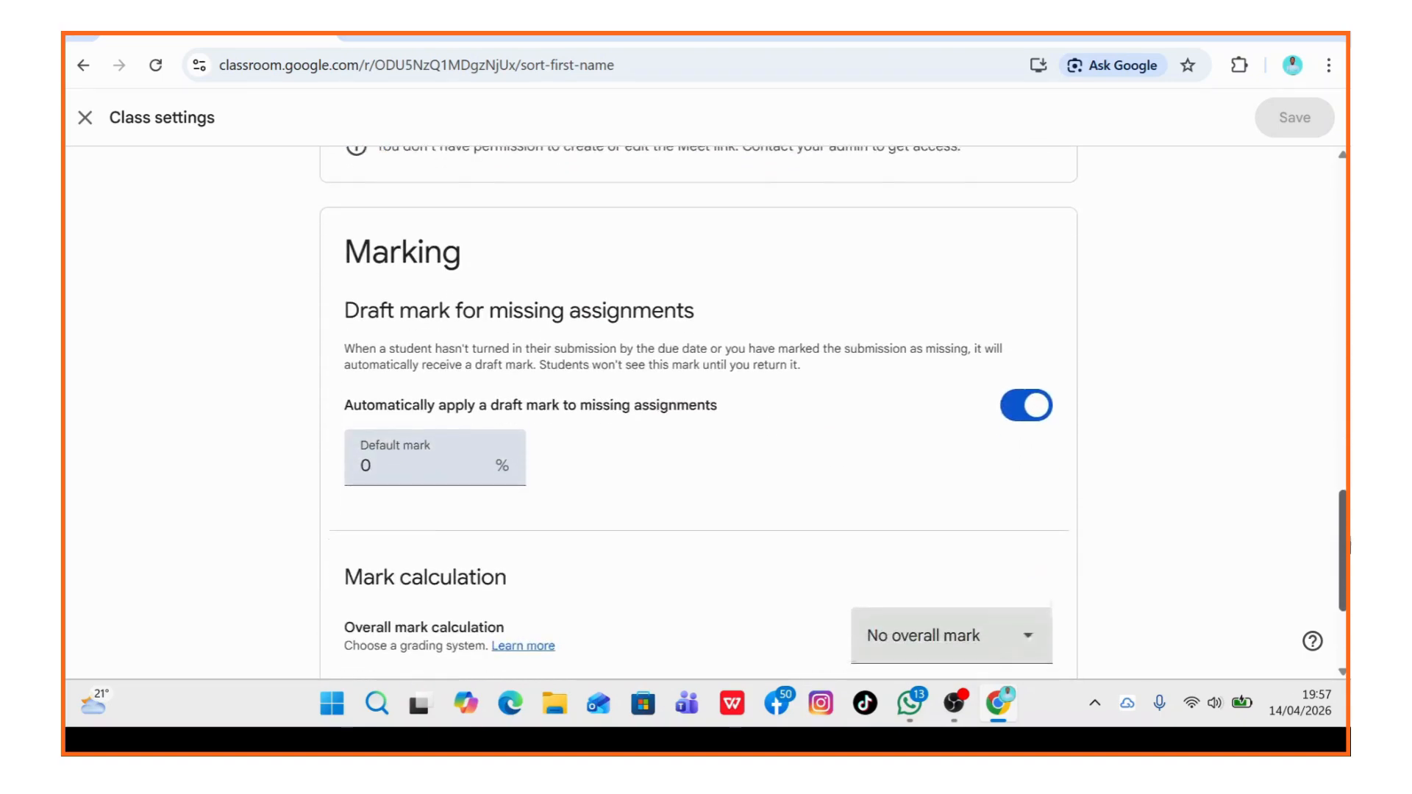
pyautogui.scroll(-1, 699, 408)
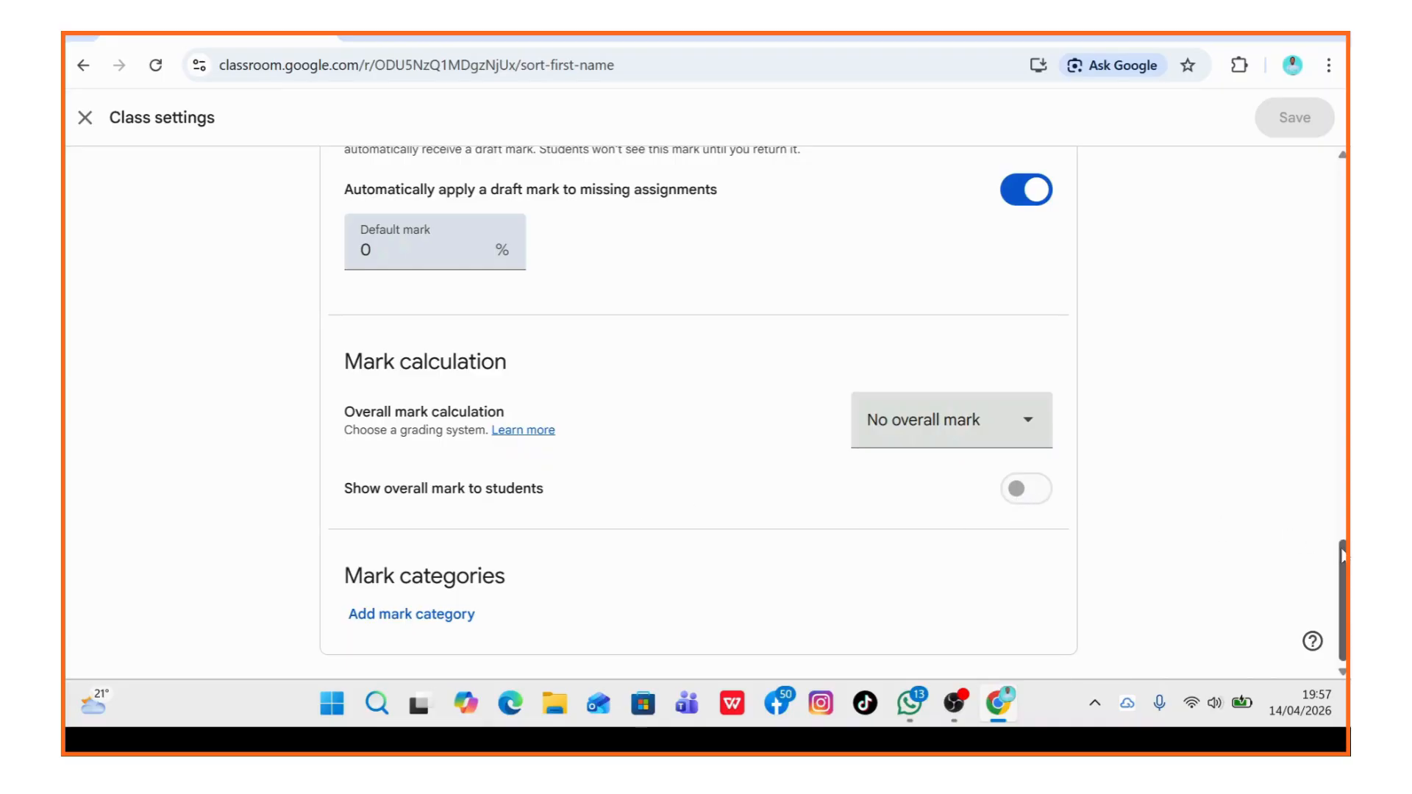
pyautogui.scroll(6, 1342, 599)
pyautogui.scroll(-6, 1342, 599)
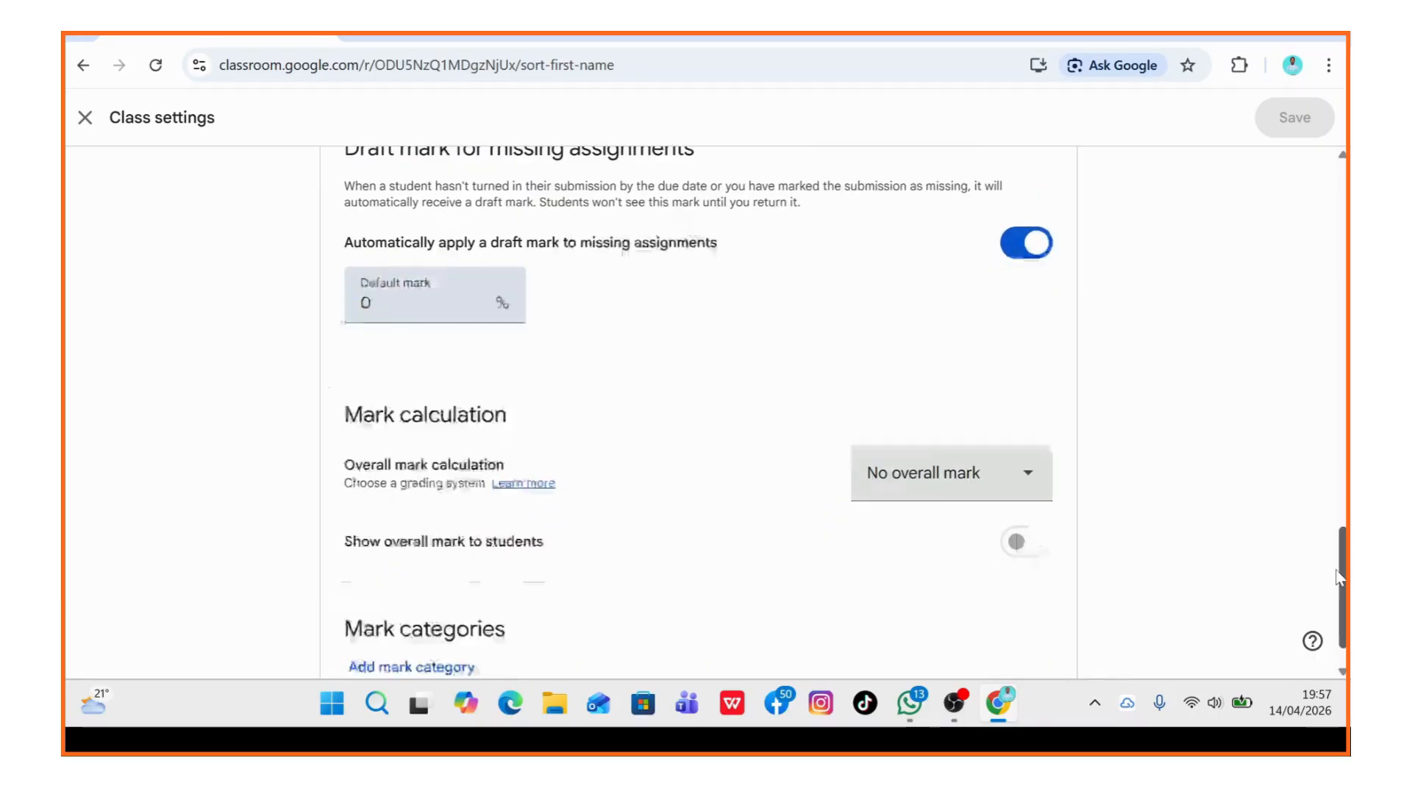
# Set the overall mark calculation to Total points, show the overall mark to students, and save the class settings.
pyautogui.click(1034, 423)
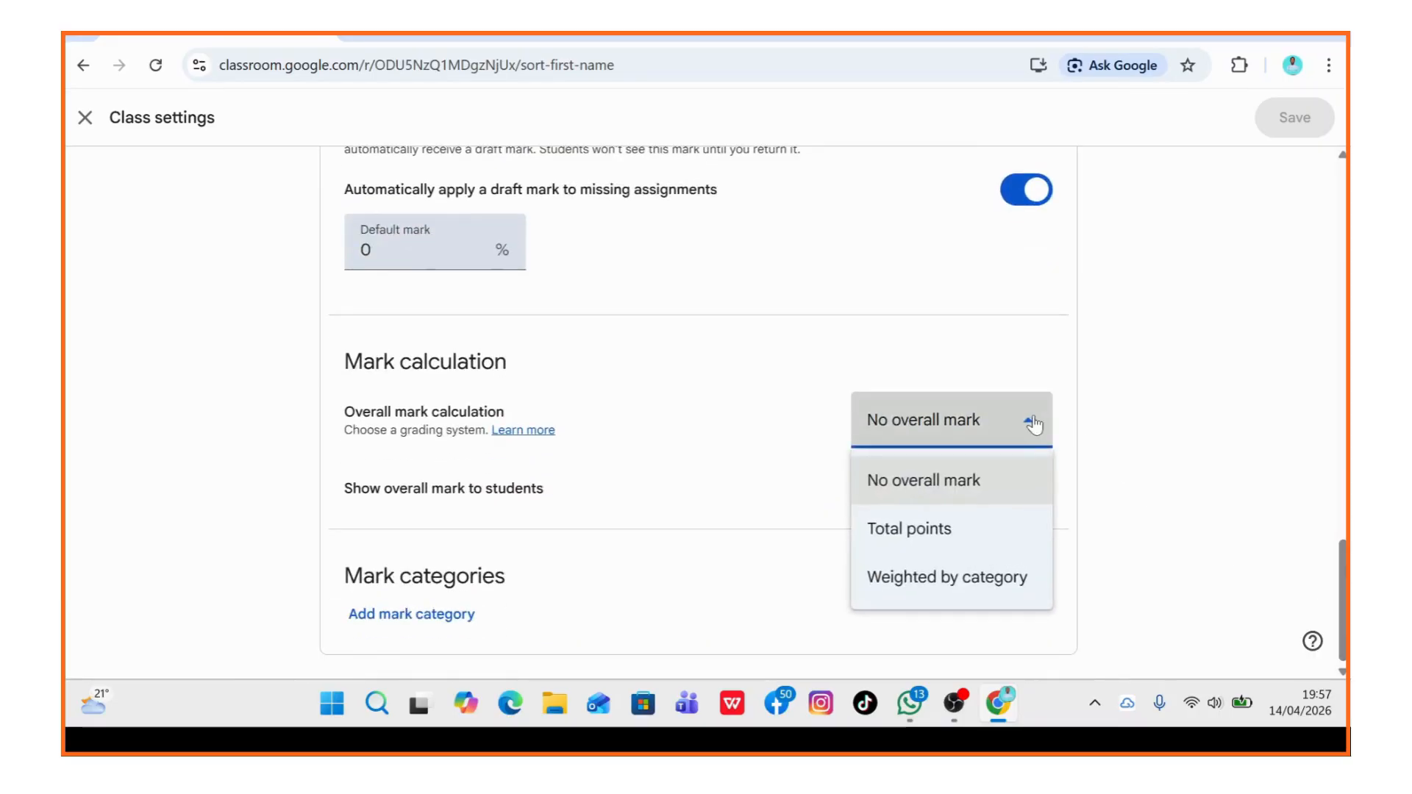
pyautogui.click(932, 529)
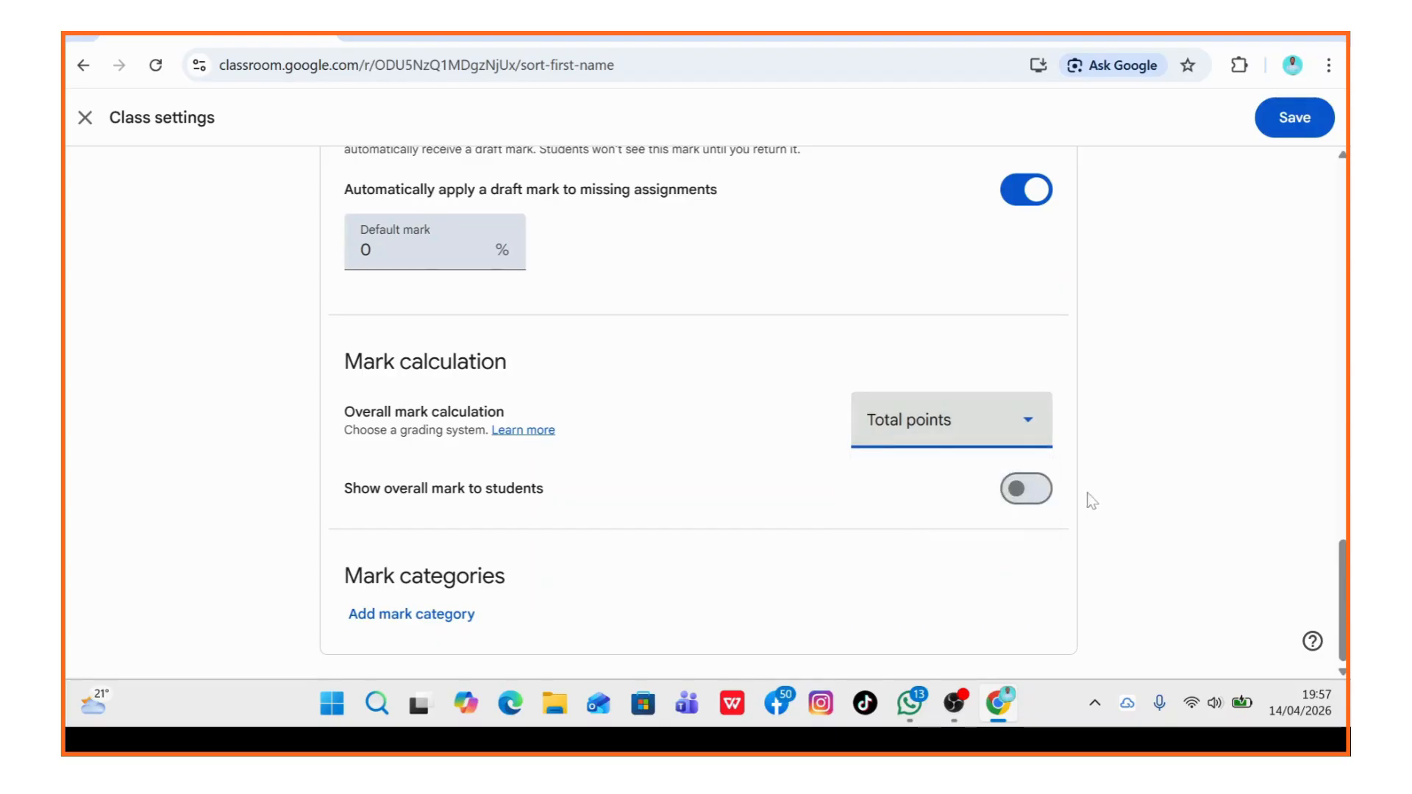
pyautogui.click(1018, 490)
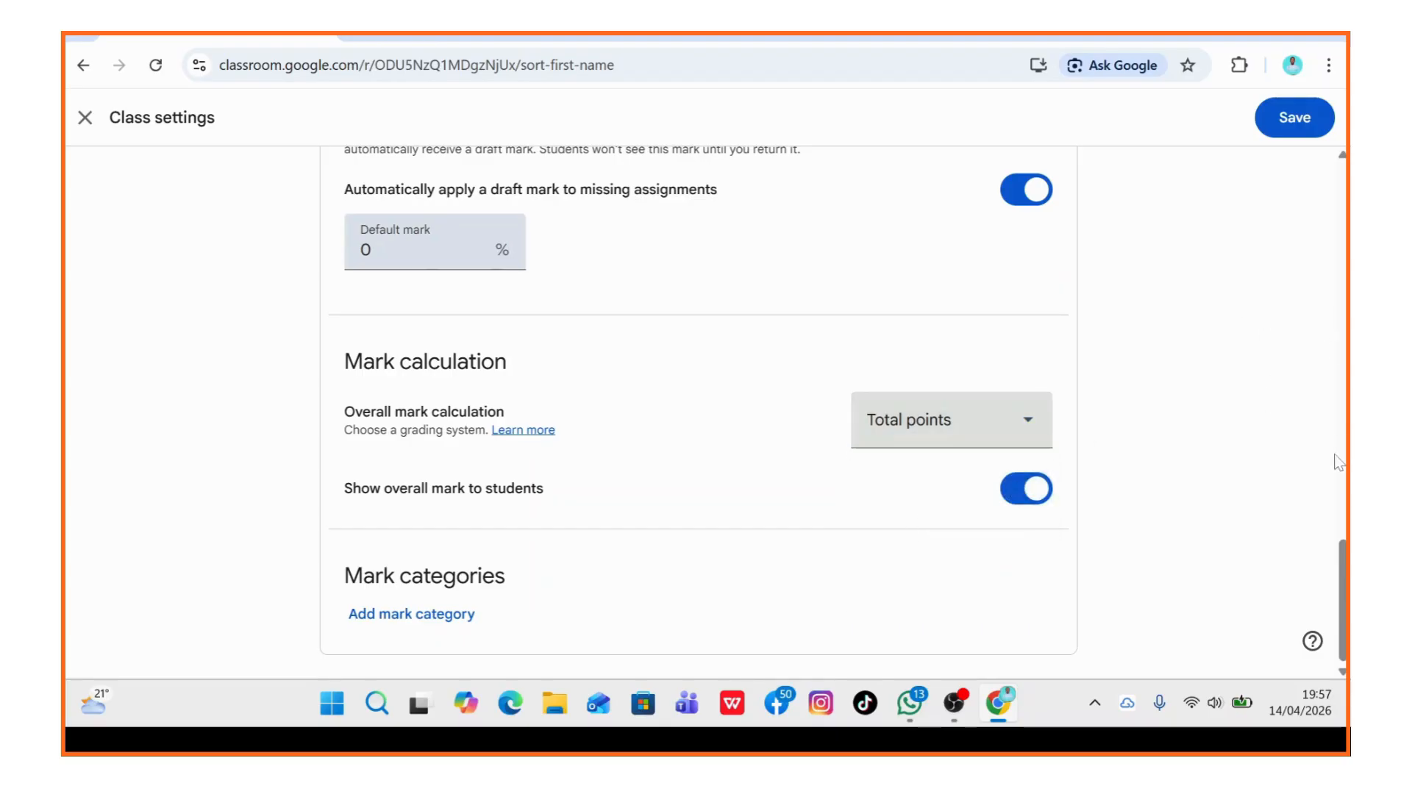
pyautogui.click(1294, 119)
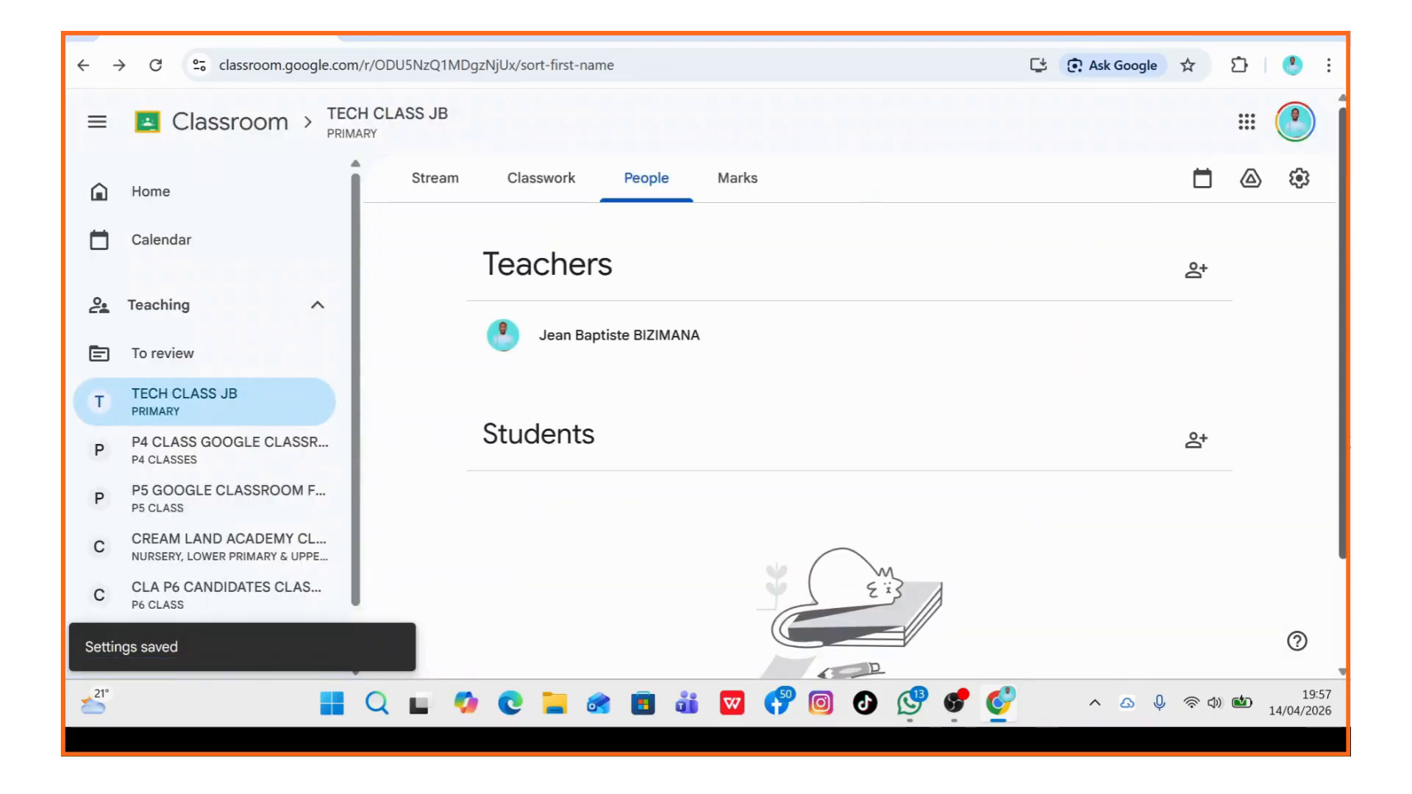
pyautogui.rightClick(1343, 173)
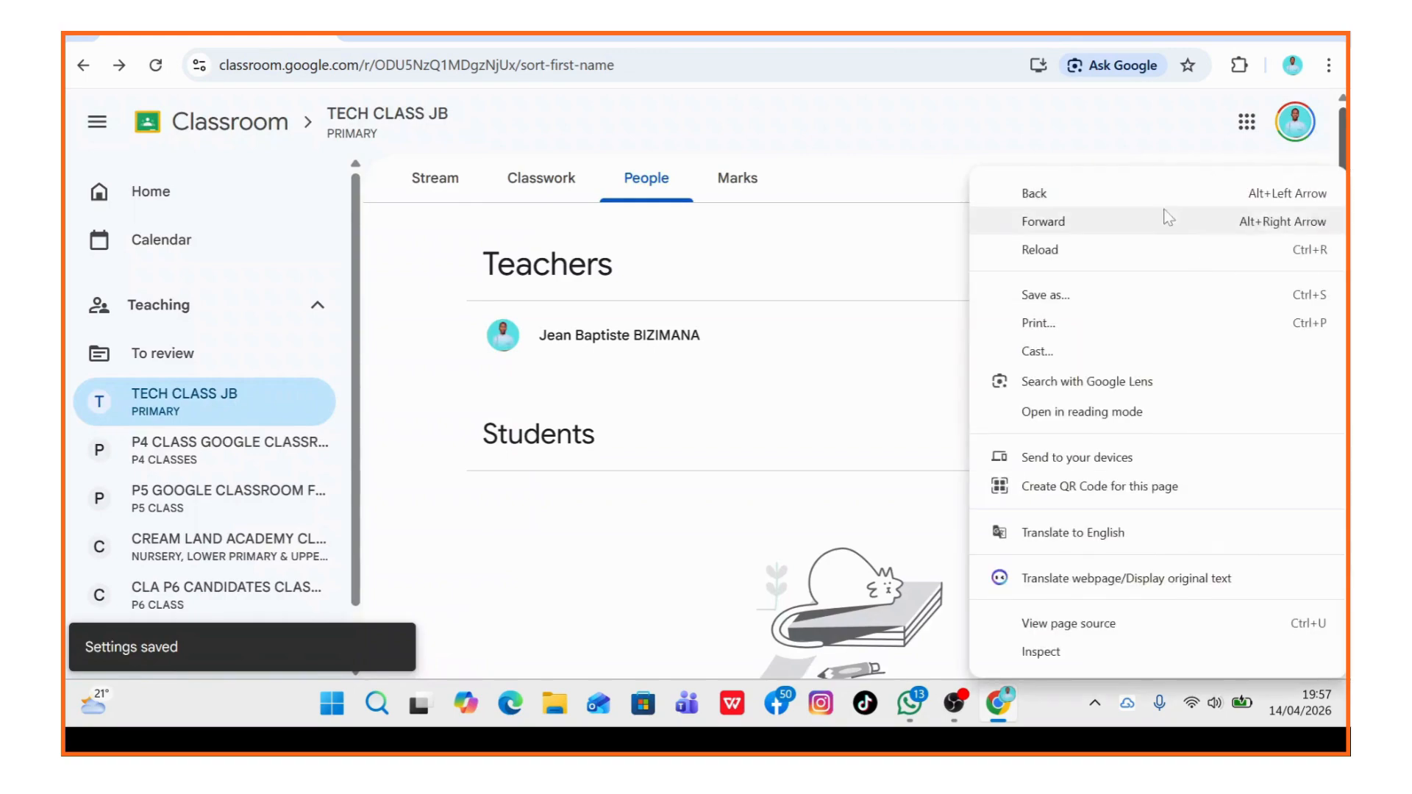
pyautogui.click(521, 532)
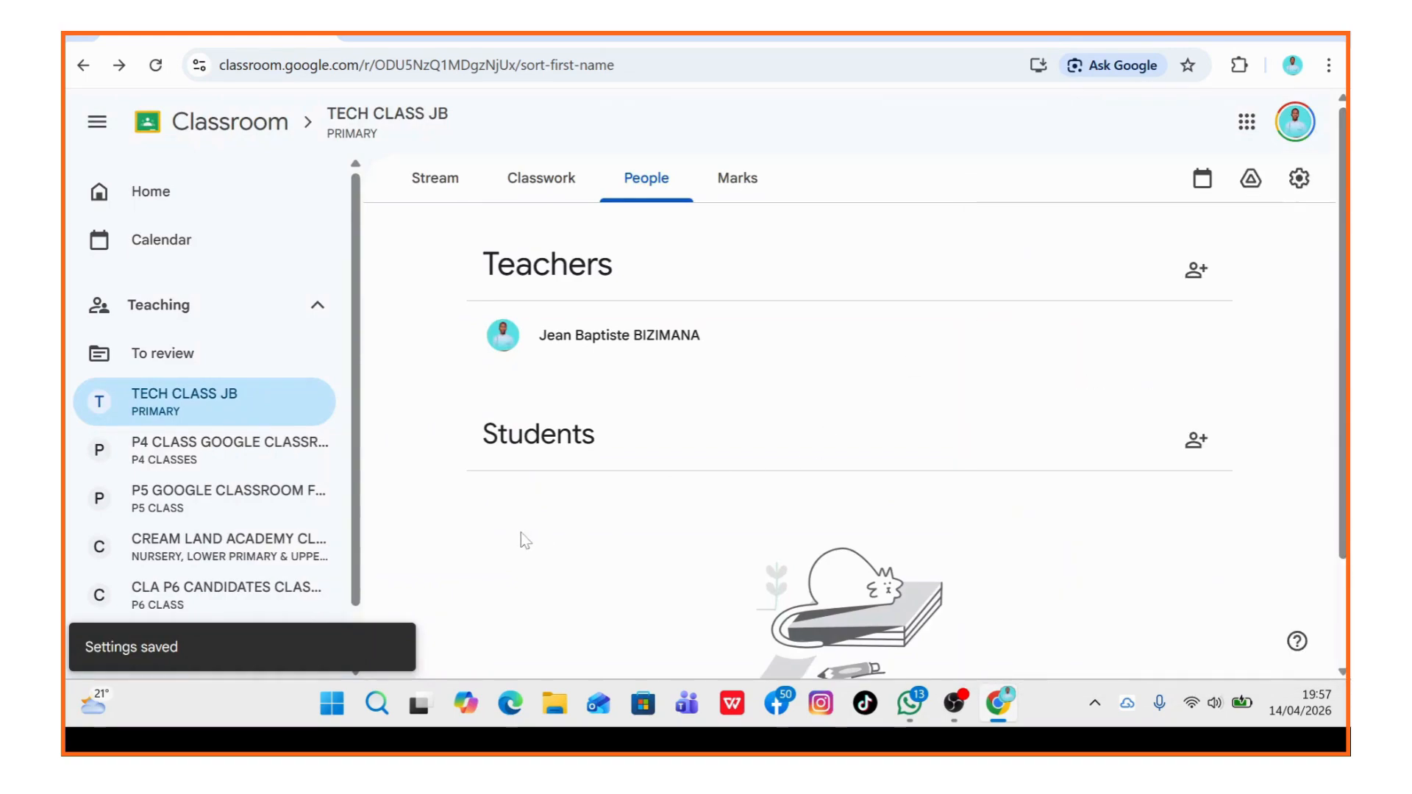
# View the class's Marks page, and return to the Stream page to review its banner, class code and announcement area.
pyautogui.click(735, 182)
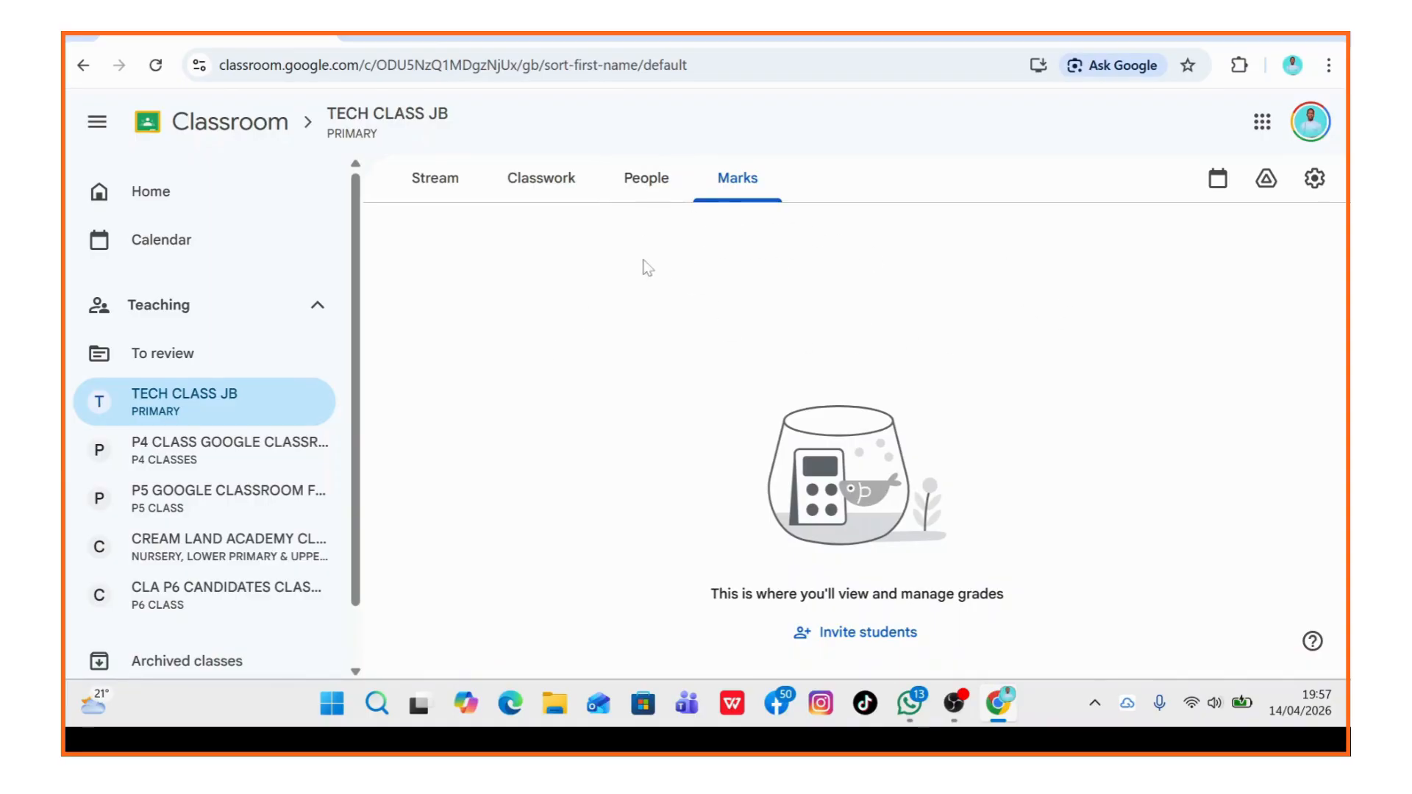
pyautogui.click(639, 183)
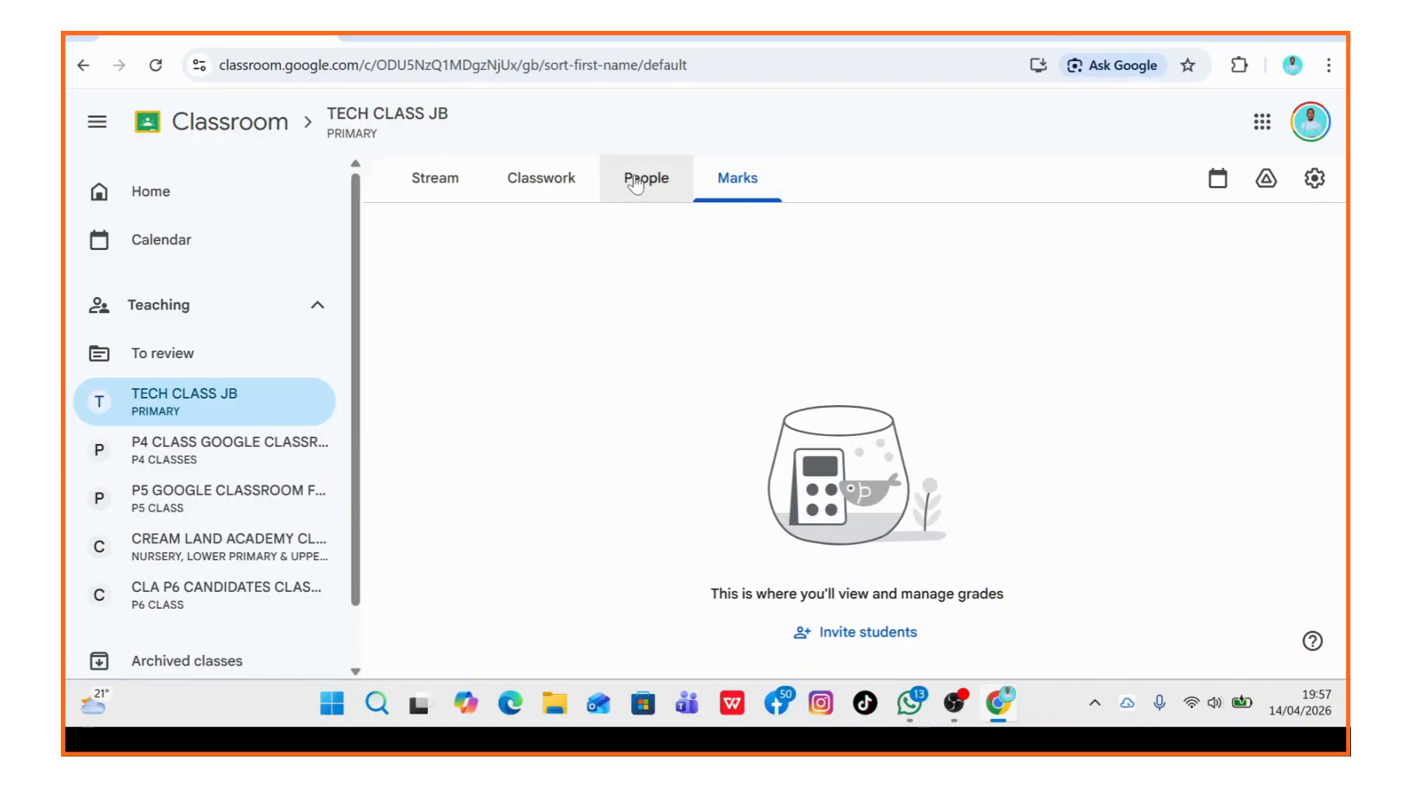
pyautogui.click(517, 184)
pyautogui.click(439, 193)
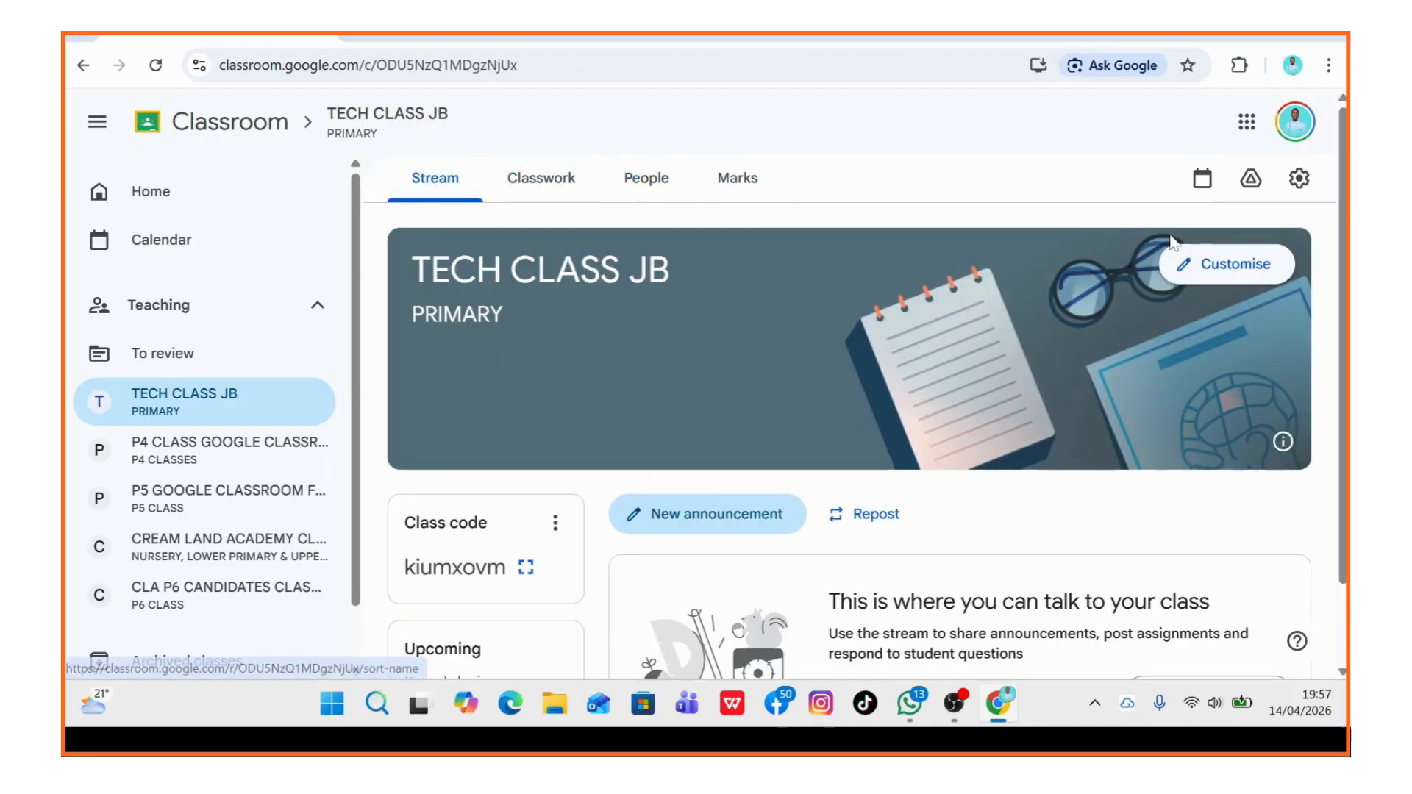
pyautogui.scroll(-1, 1171, 243)
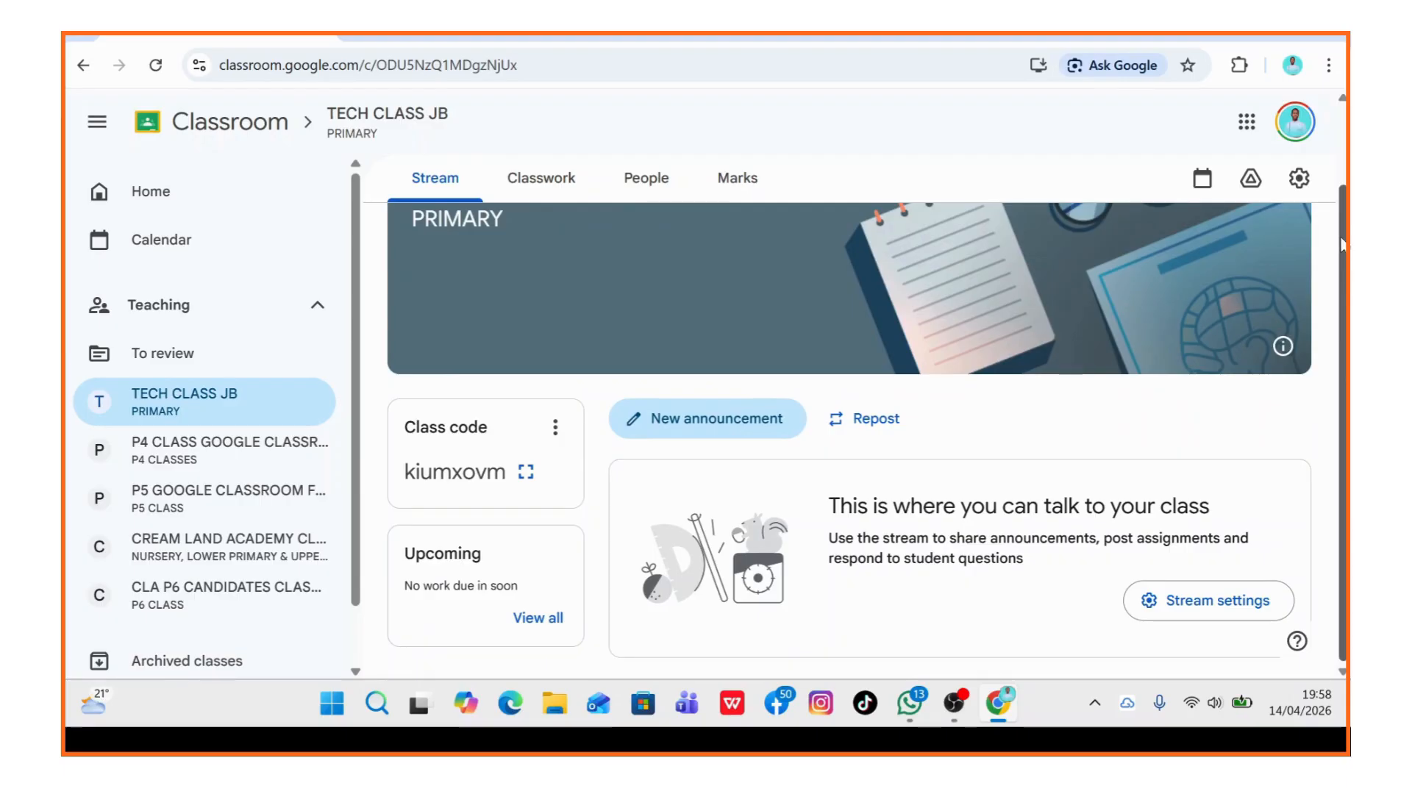
pyautogui.moveTo(1345, 245); pyautogui.dragTo(1345, 181)
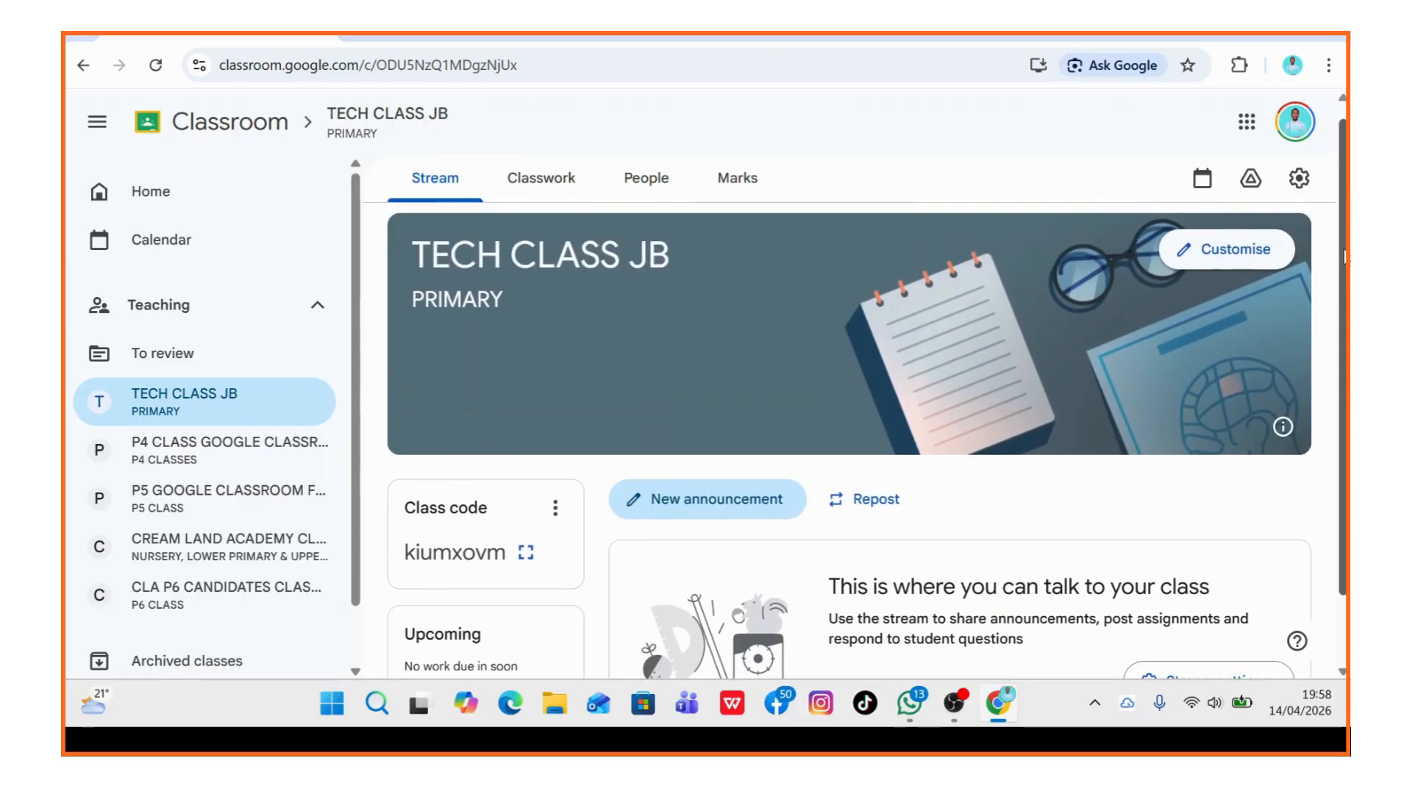
pyautogui.moveTo(1345, 256); pyautogui.dragTo(1345, 213)
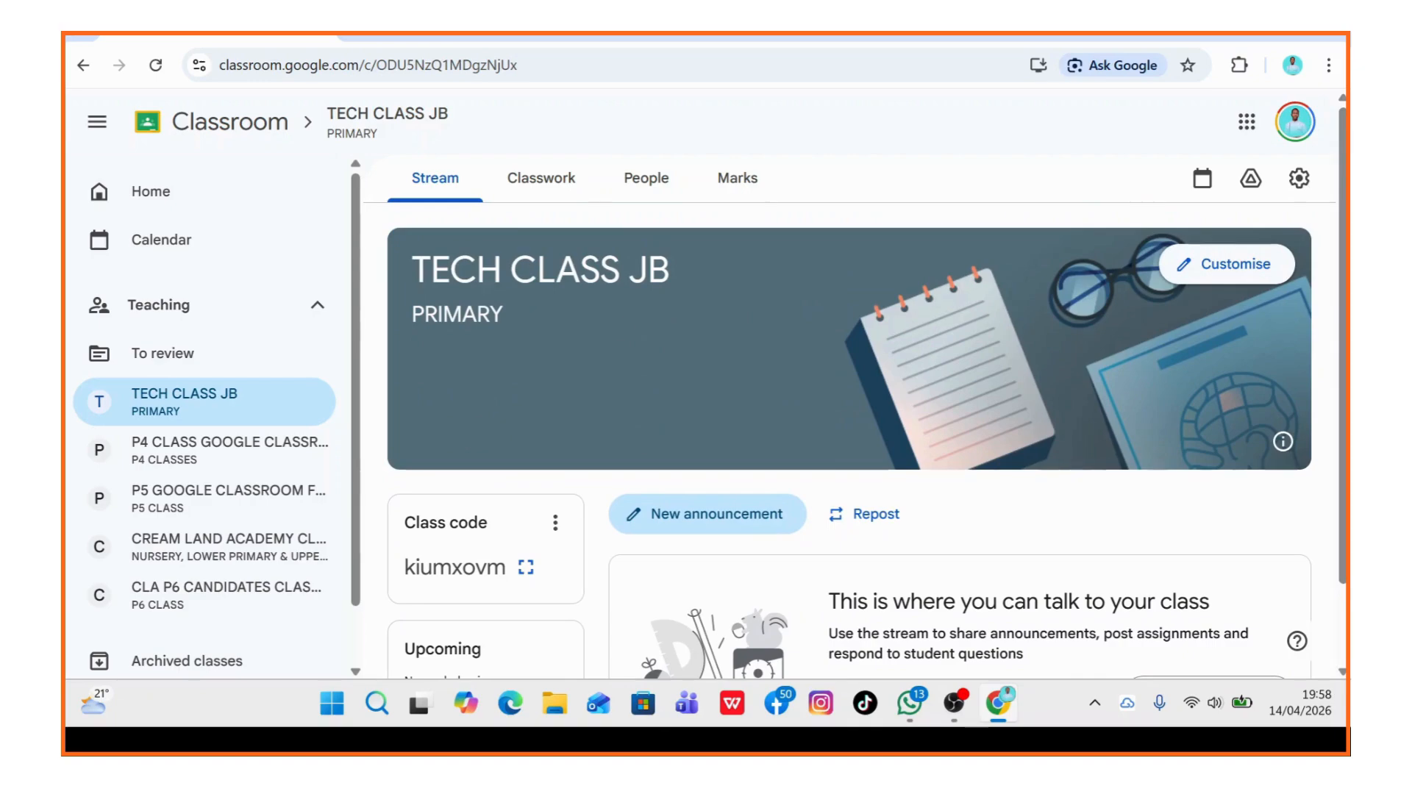
pyautogui.moveTo(1343, 237); pyautogui.dragTo(1345, 199)
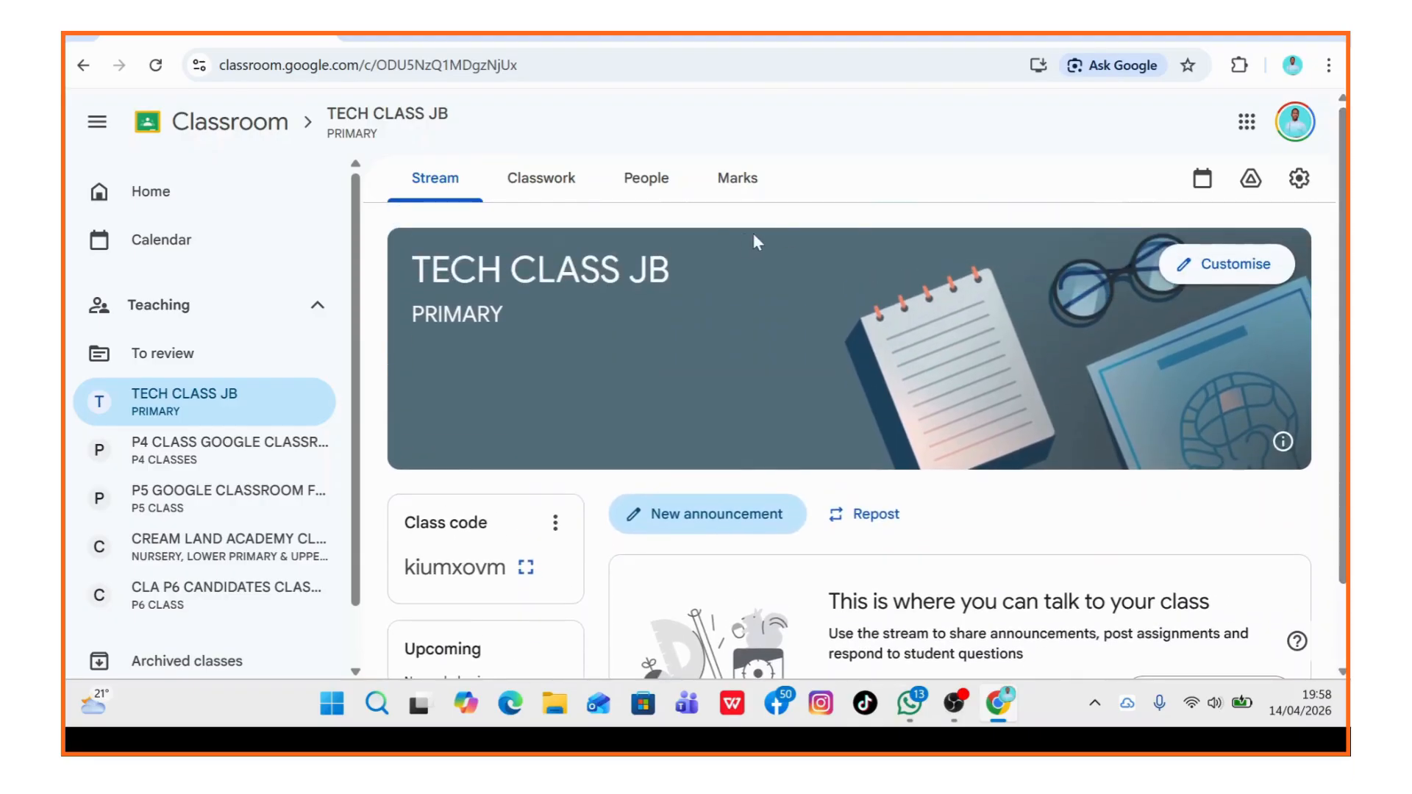
# Look through the Stream, Classwork, People and Marks pages of TECH CLASS JB, ending on Marks.
pyautogui.click(541, 181)
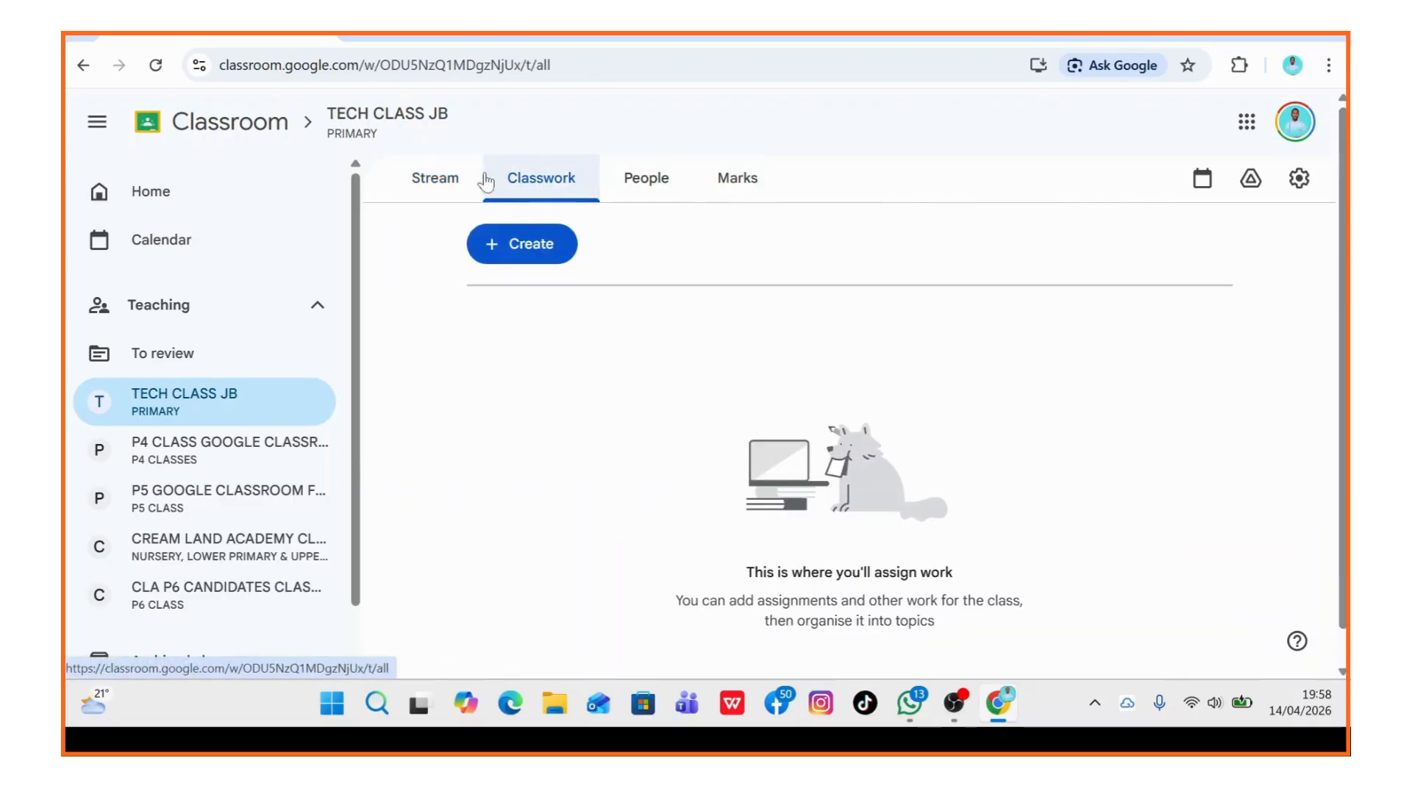
pyautogui.click(440, 183)
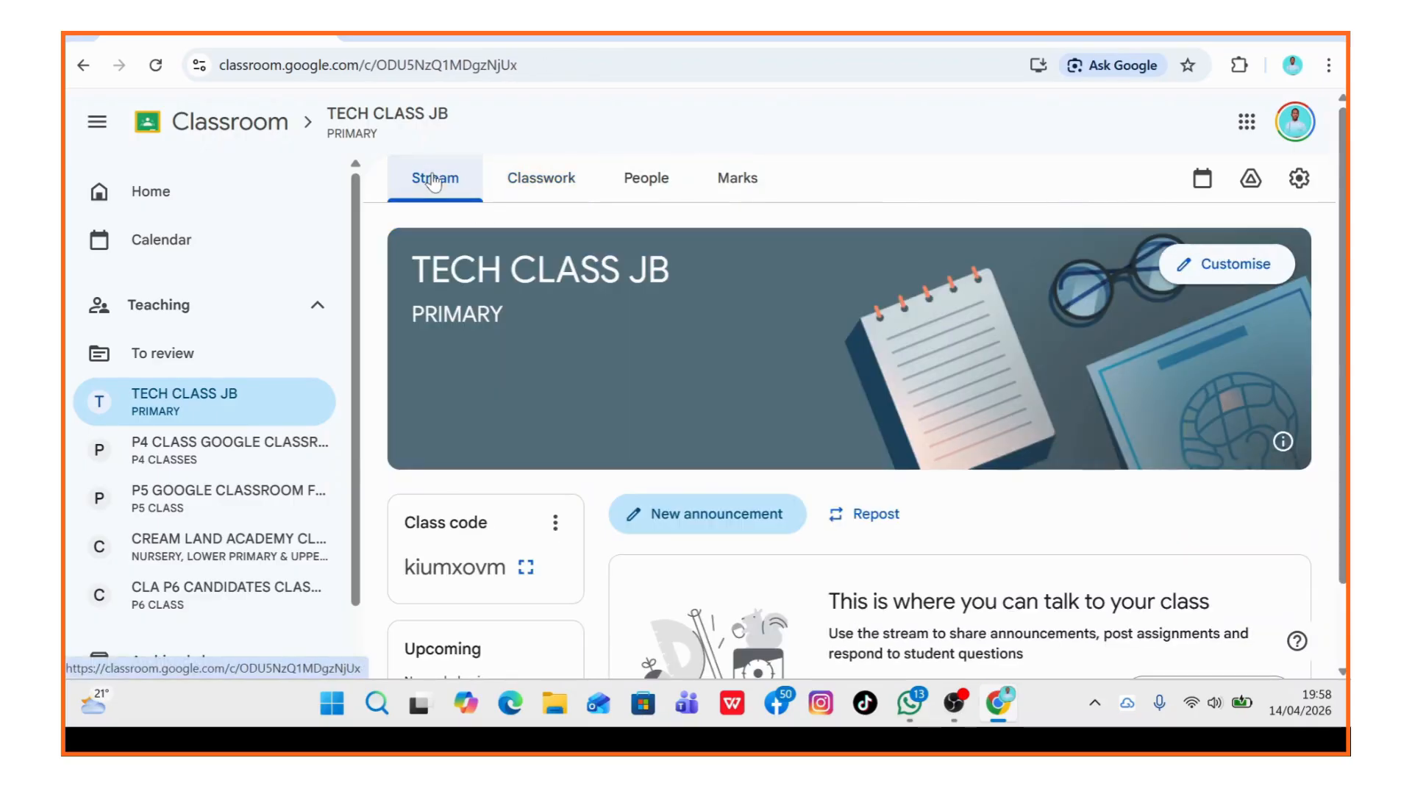
pyautogui.click(526, 186)
pyautogui.click(646, 187)
pyautogui.click(734, 189)
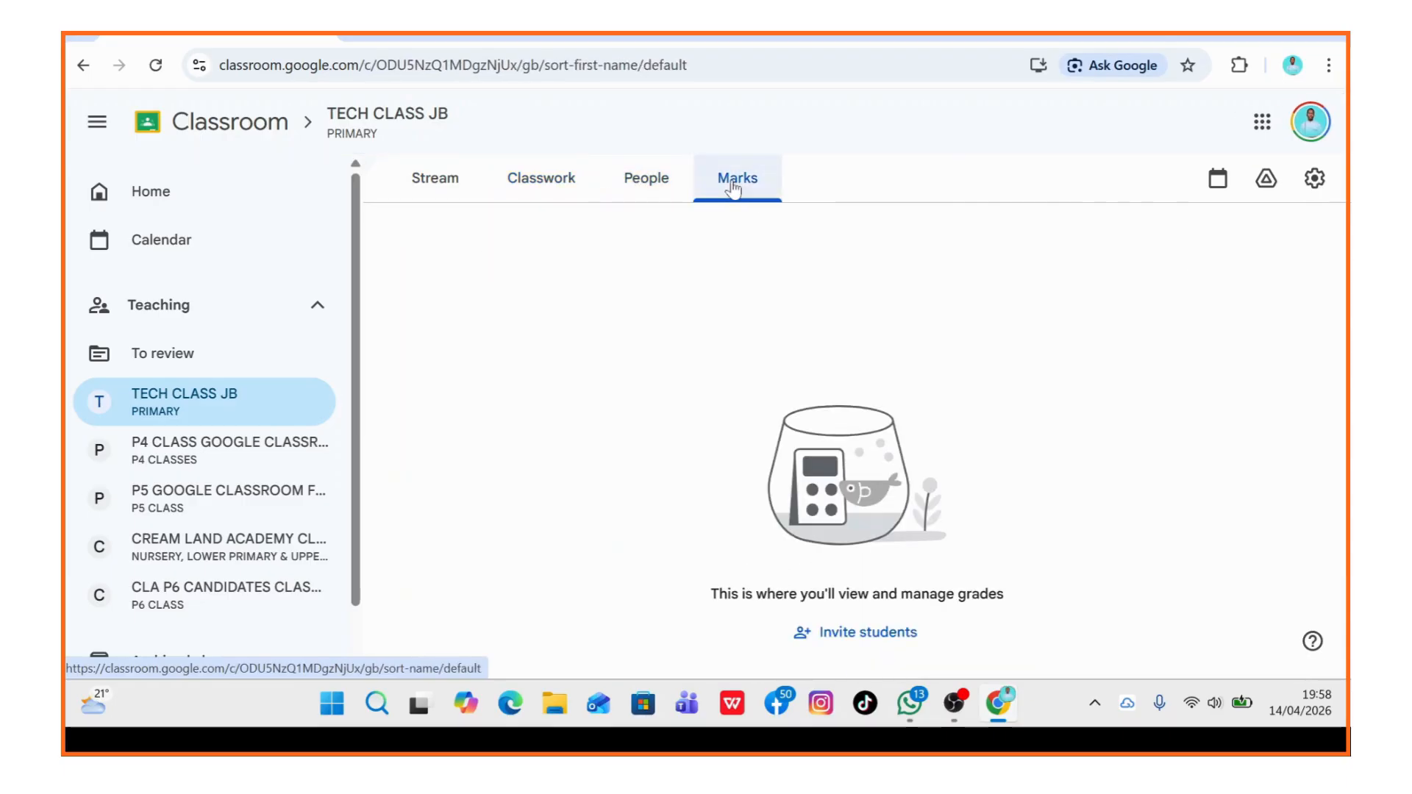
pyautogui.click(657, 189)
pyautogui.click(539, 188)
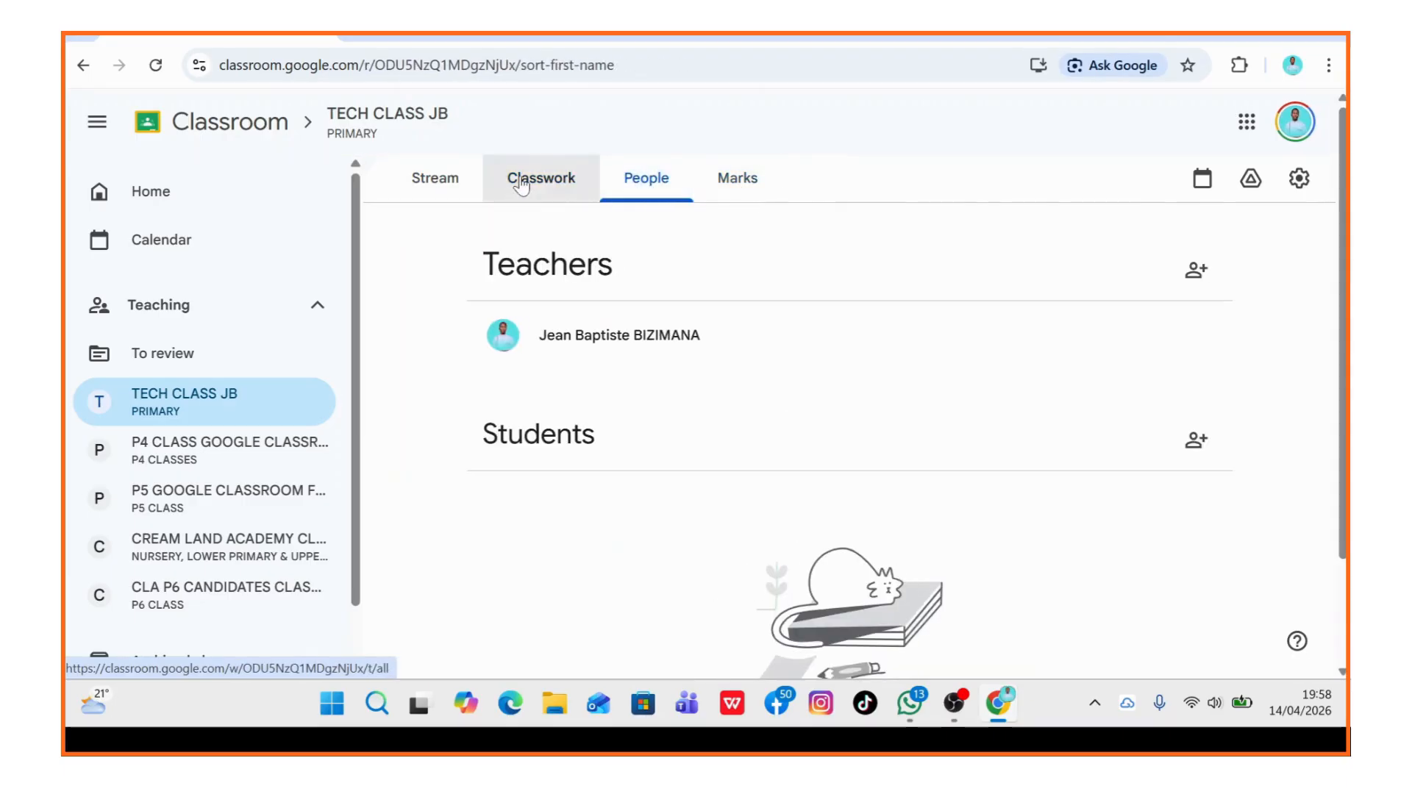
pyautogui.click(437, 183)
pyautogui.click(545, 188)
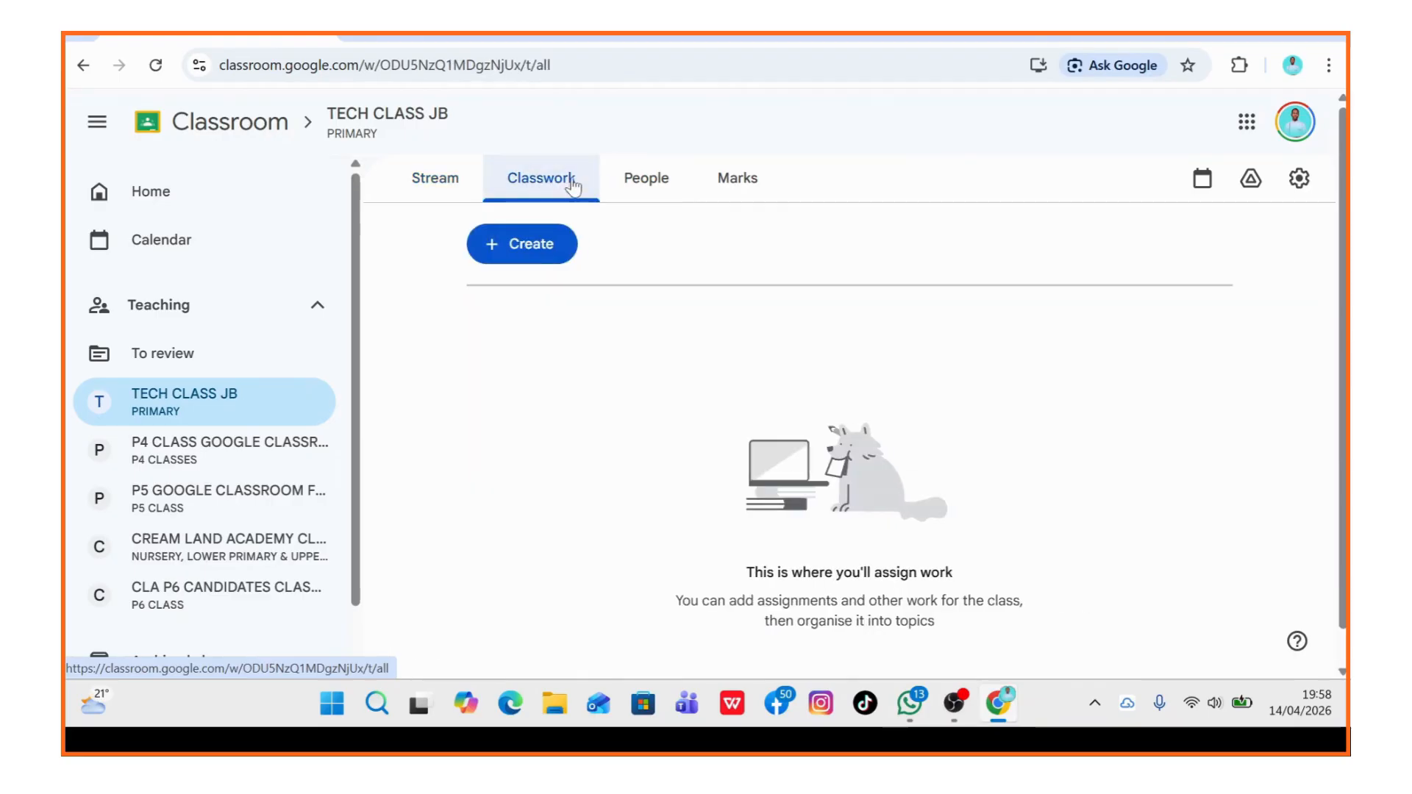
pyautogui.click(647, 186)
pyautogui.click(734, 189)
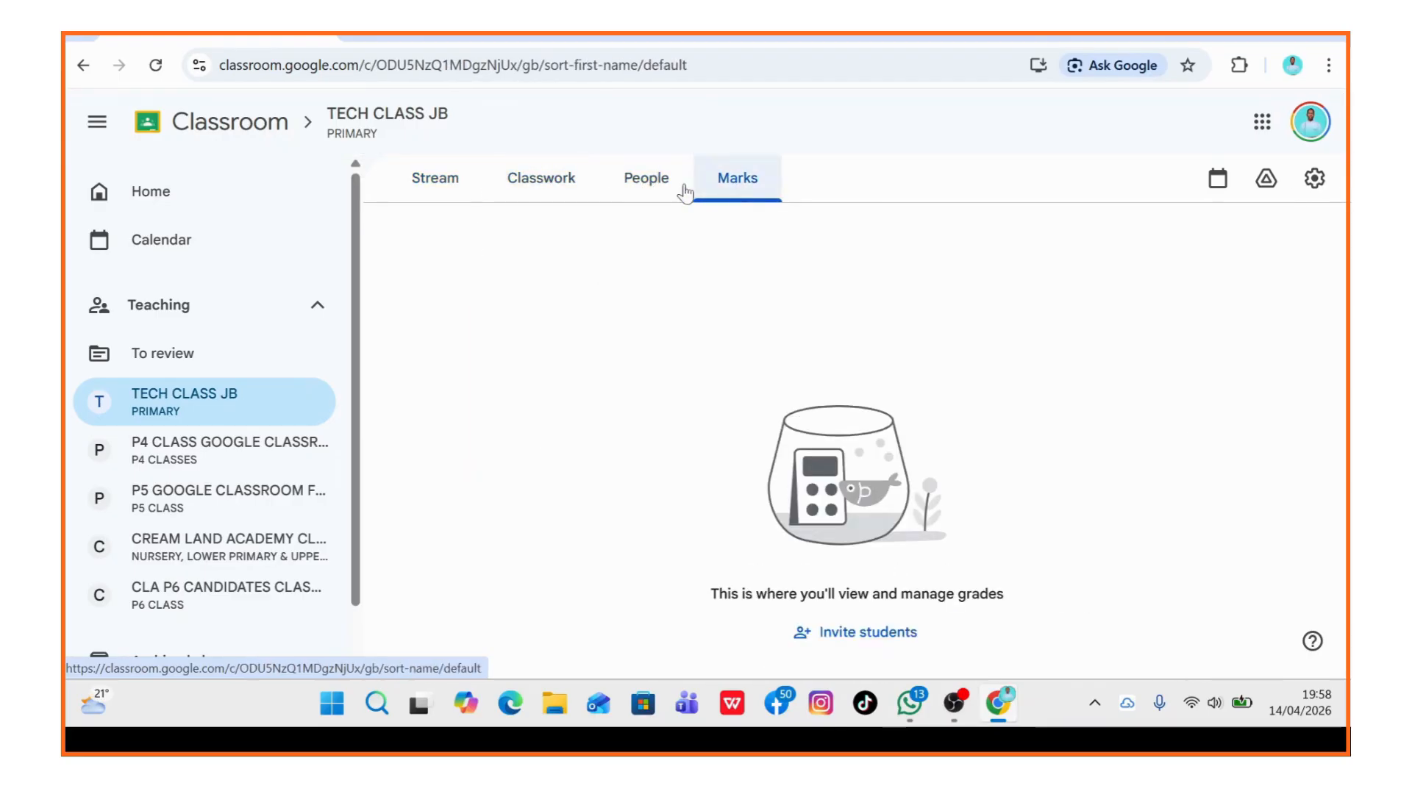
# Review the class's People, Stream and Classwork pages once more, and finish on the Marks page.
pyautogui.click(638, 187)
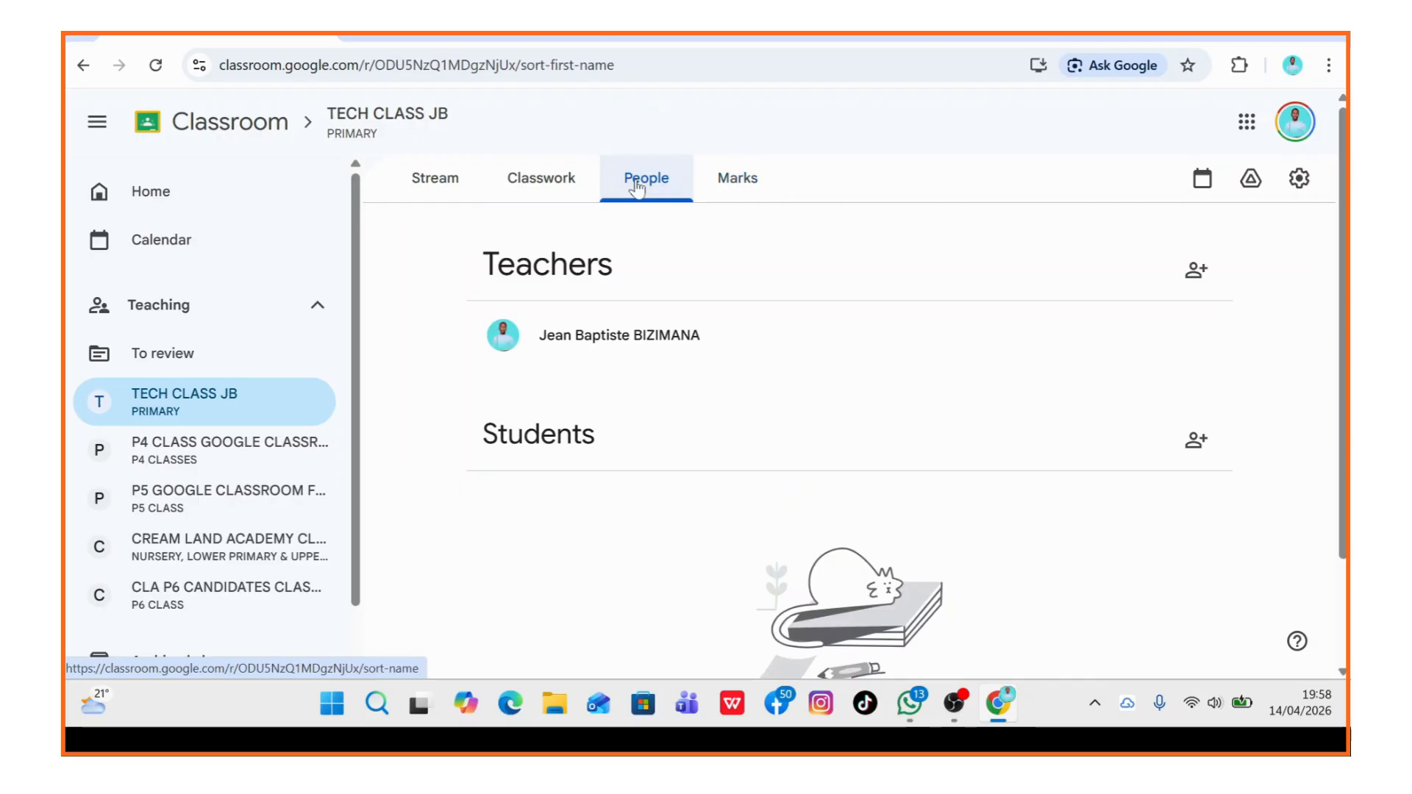
pyautogui.click(428, 188)
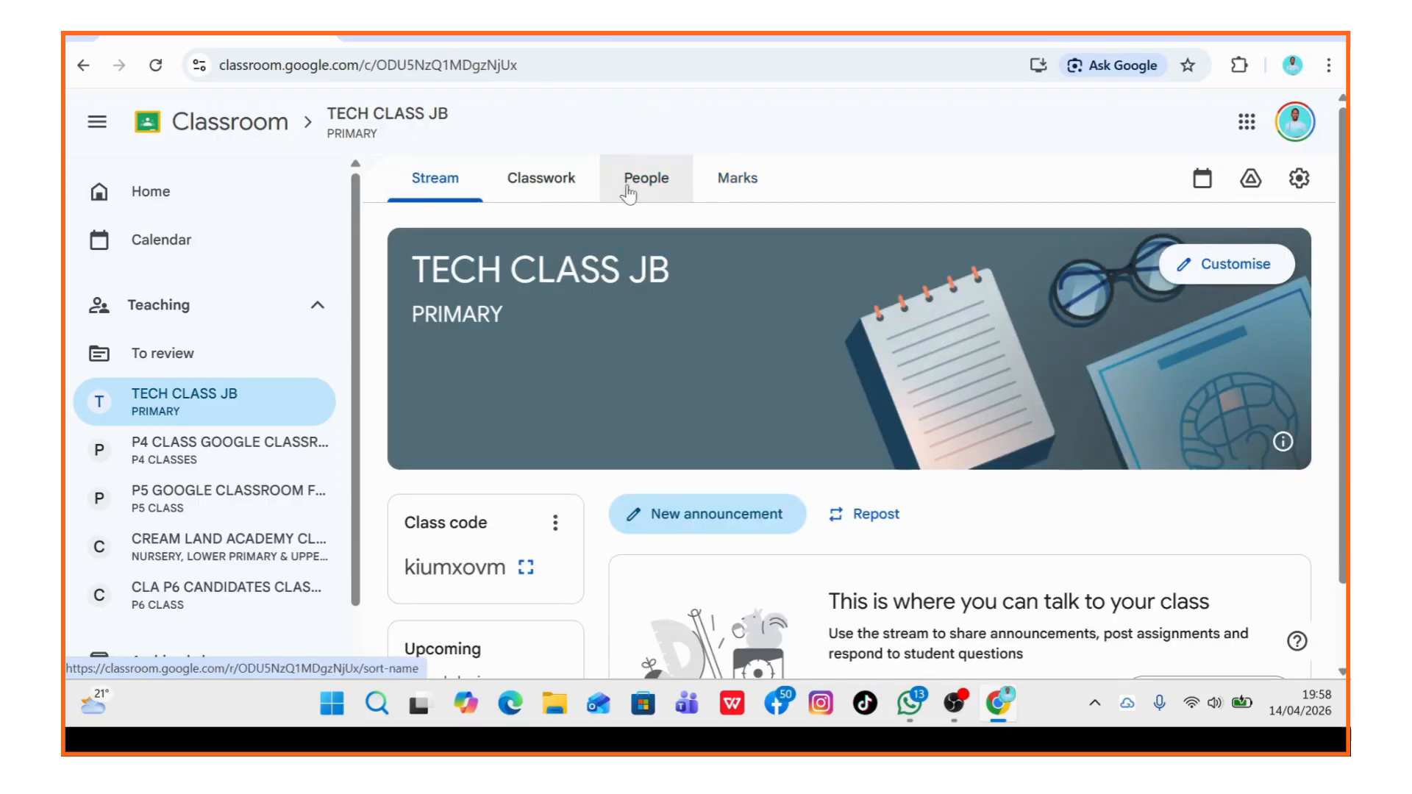
pyautogui.click(544, 179)
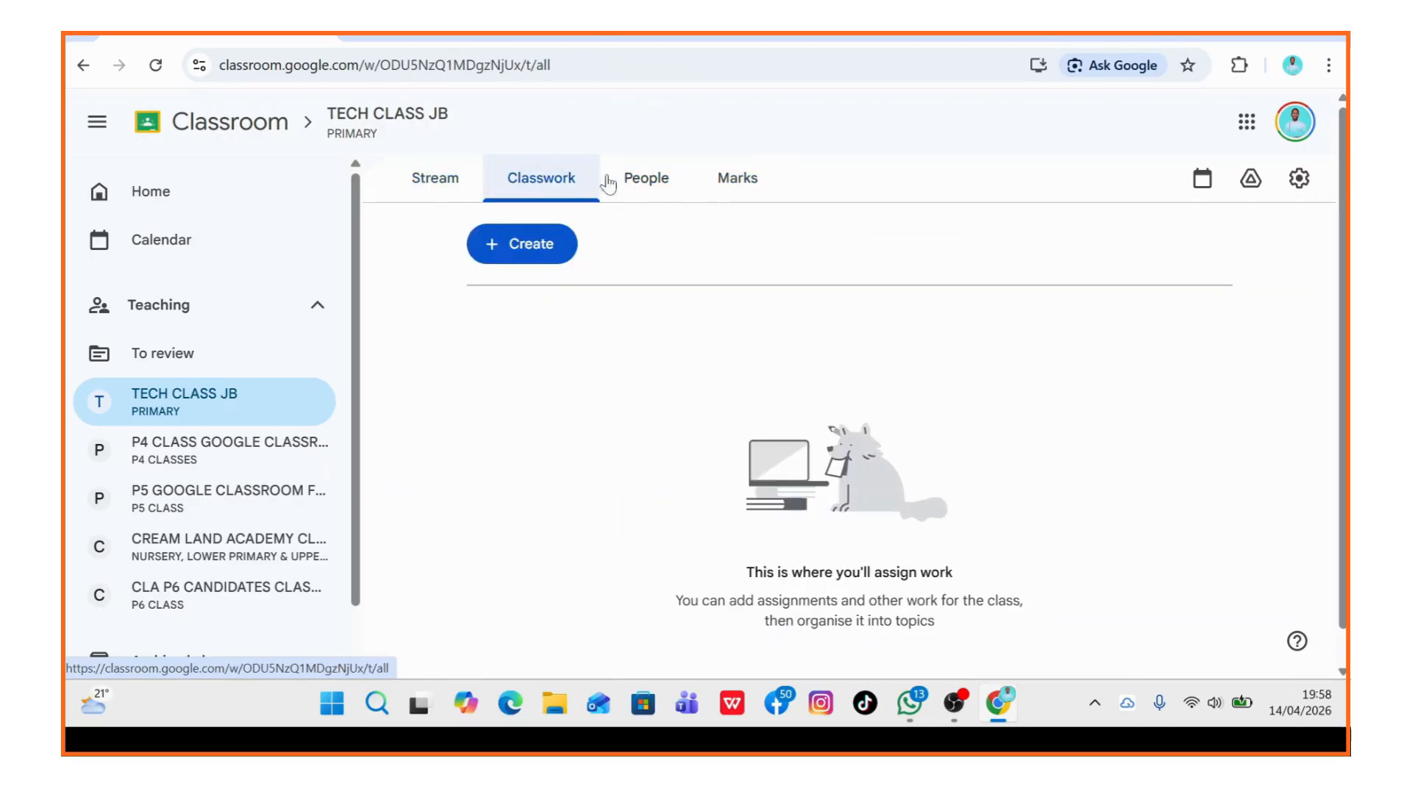
pyautogui.click(746, 190)
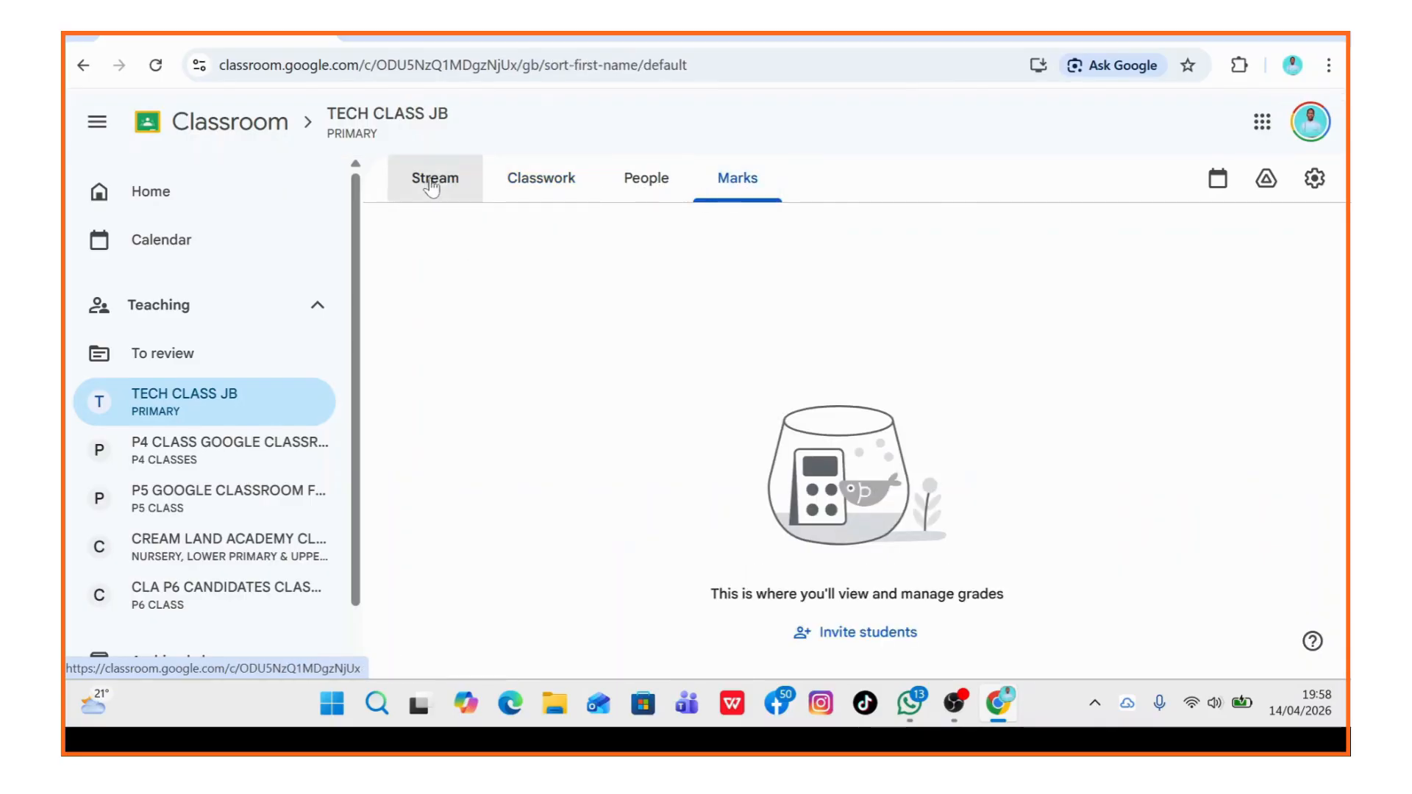
pyautogui.click(436, 185)
pyautogui.click(536, 187)
pyautogui.click(647, 187)
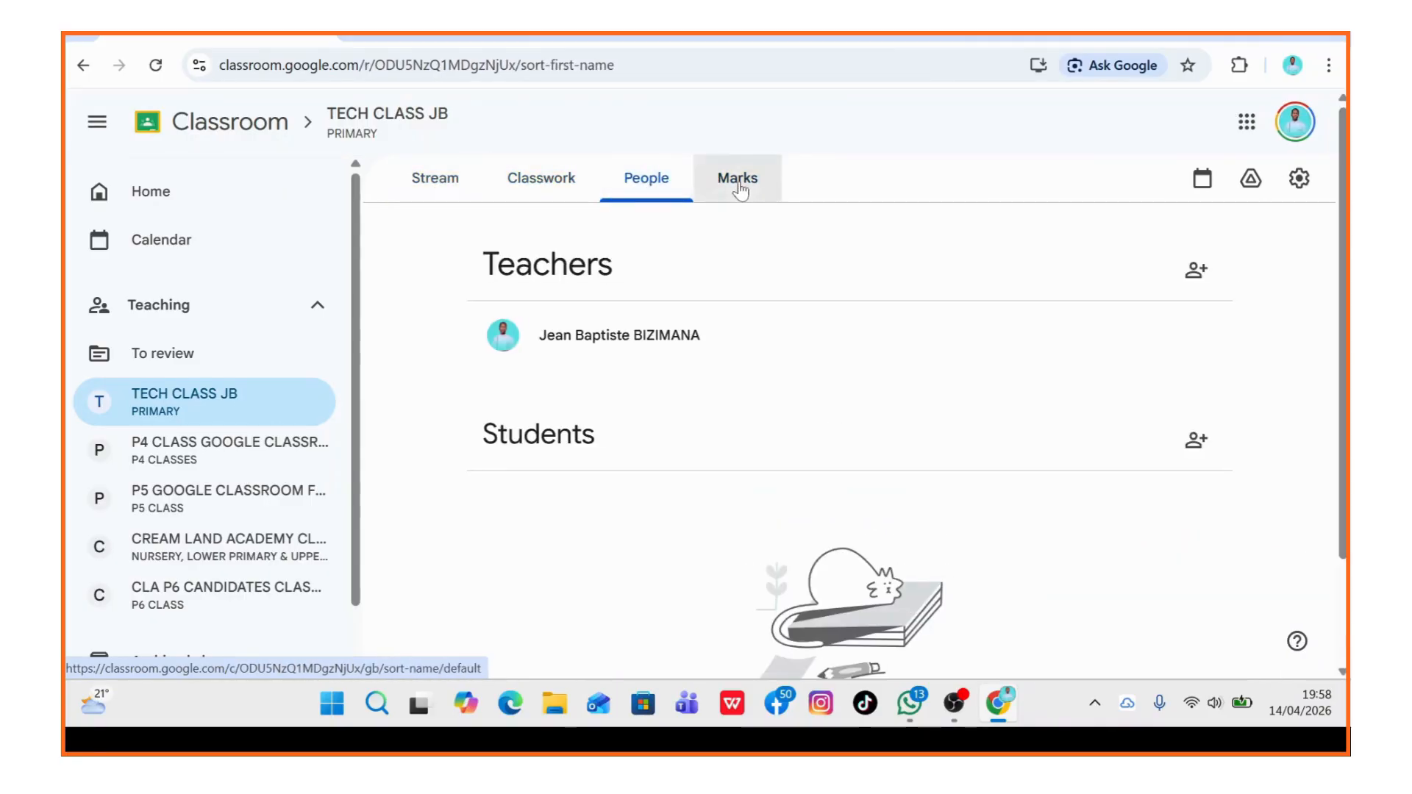
pyautogui.click(744, 184)
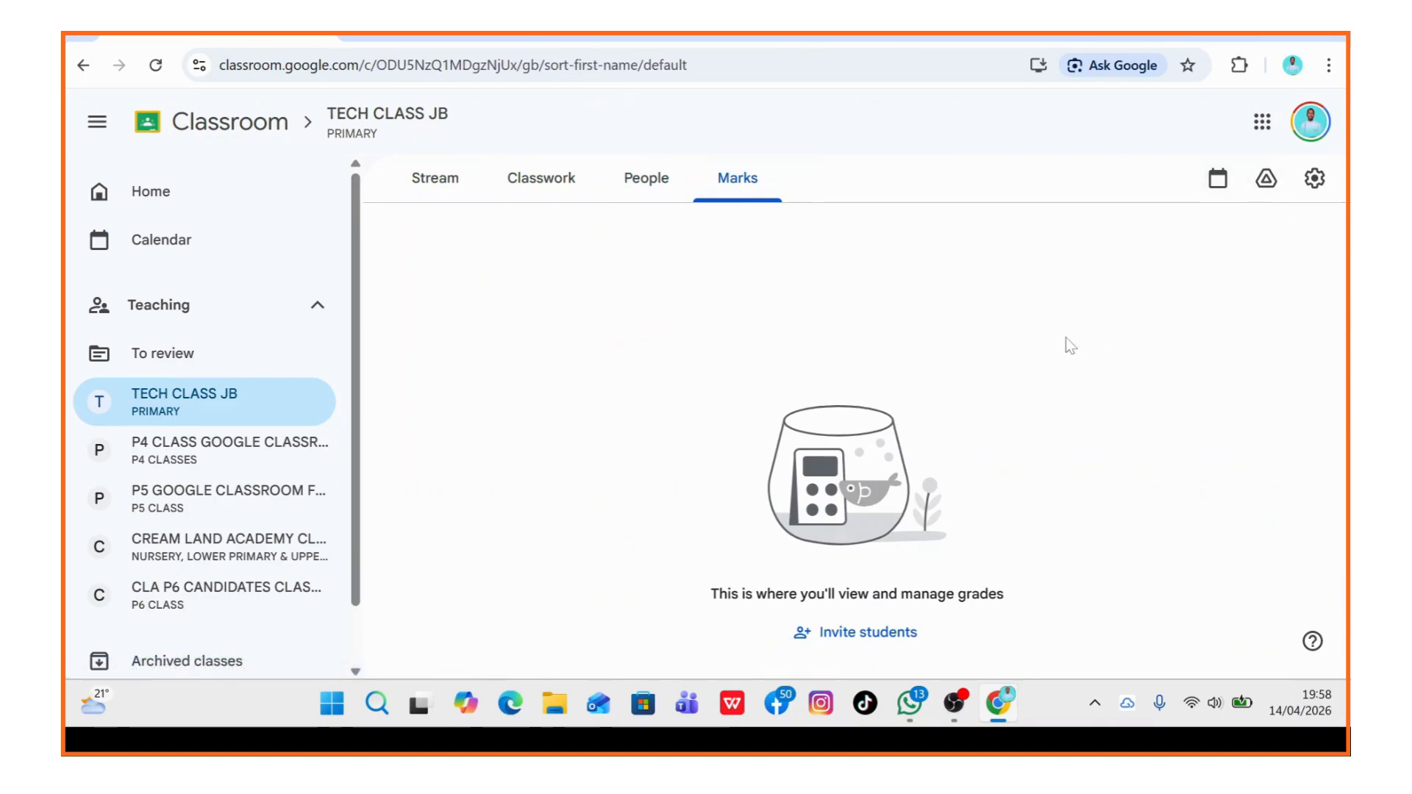
# View the class's Google Drive folder, and return to Classroom to go back through People and Classwork to the Stream page's announcement area.
pyautogui.click(1266, 179)
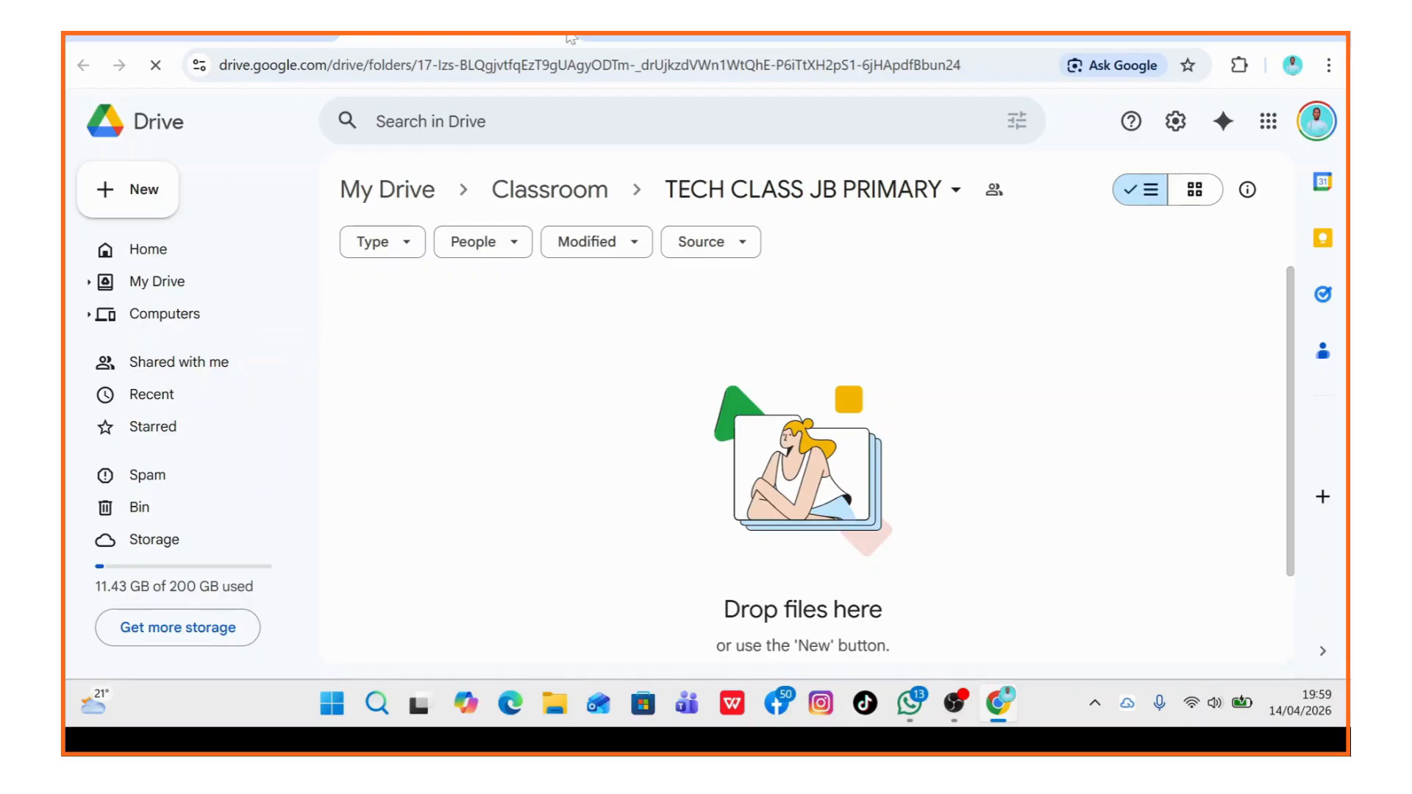
pyautogui.click(399, 39)
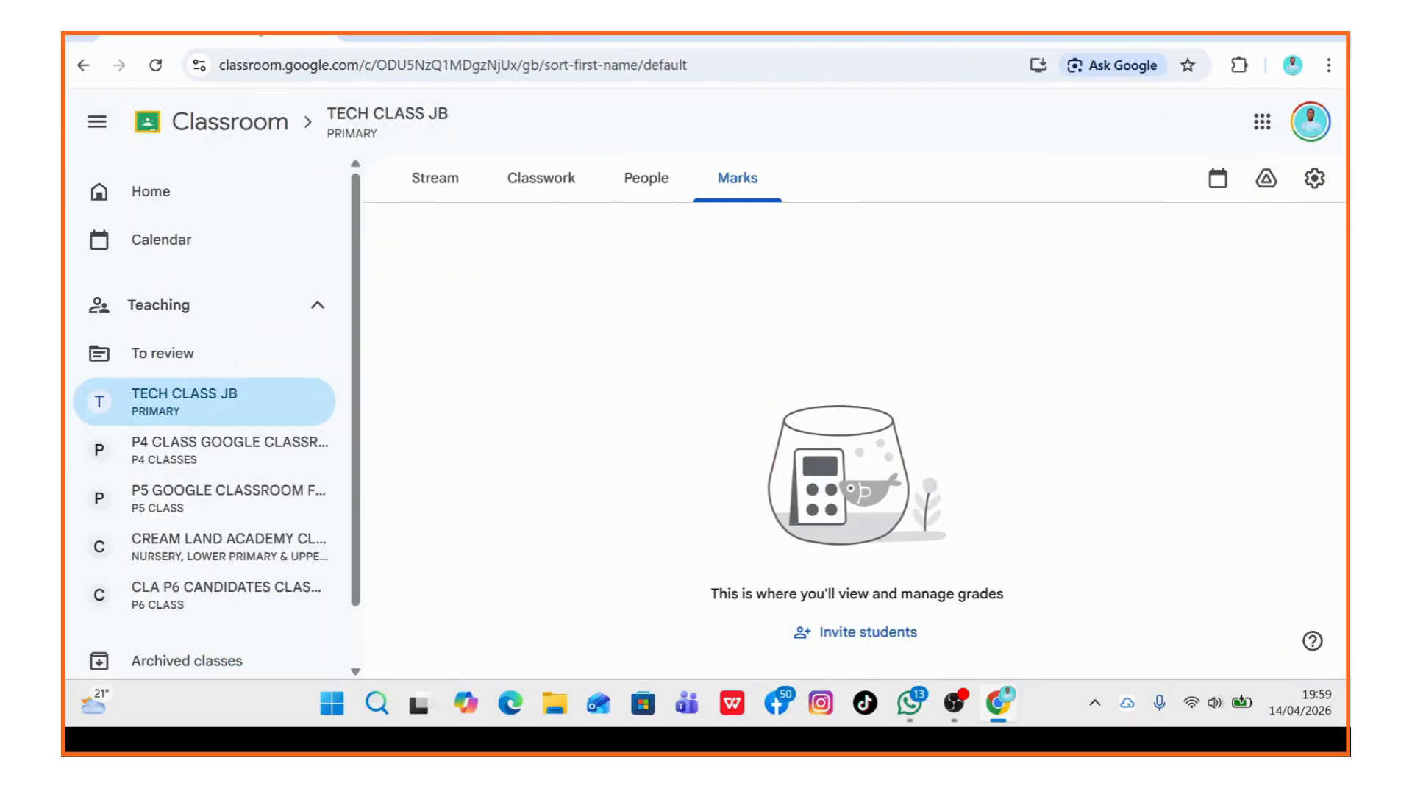
pyautogui.click(645, 186)
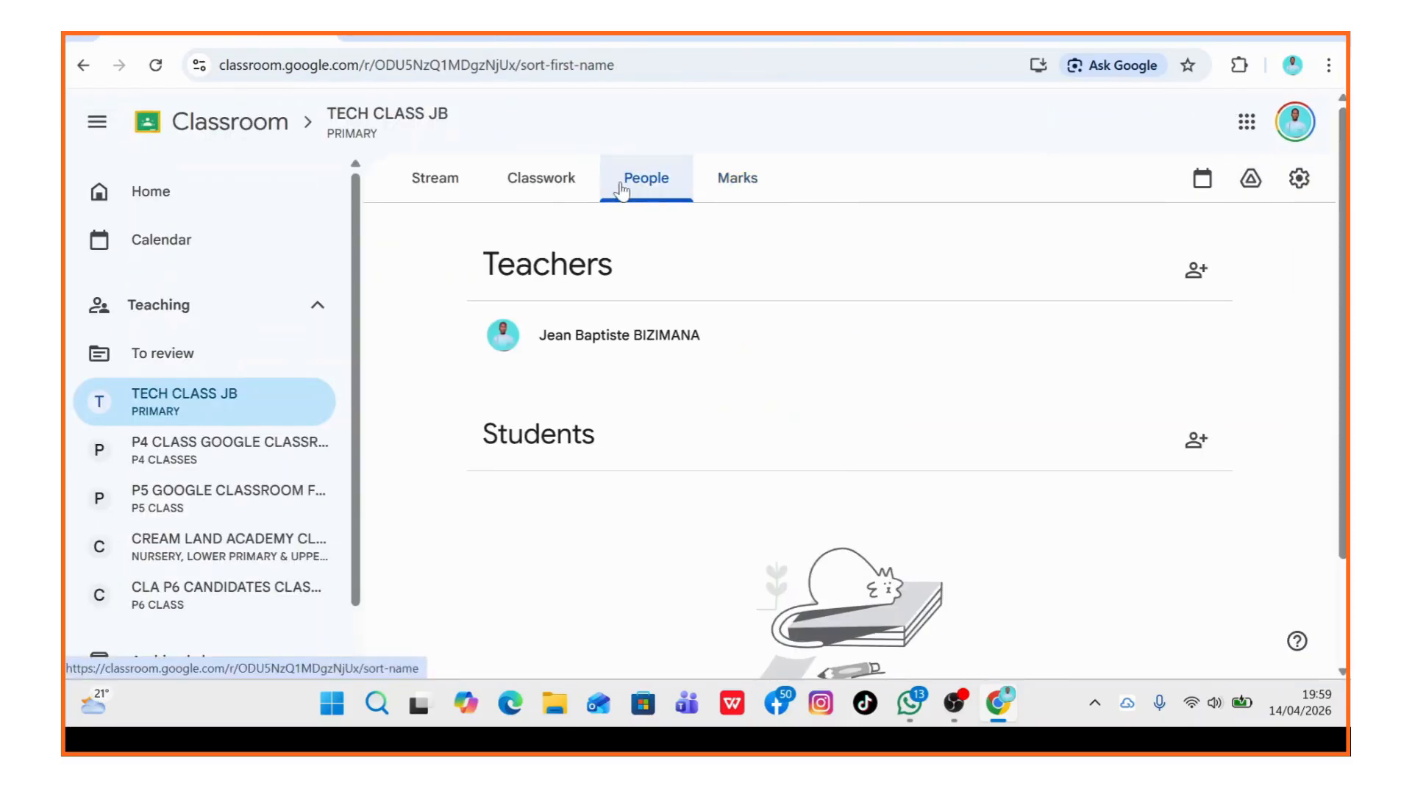
pyautogui.click(534, 187)
pyautogui.click(435, 188)
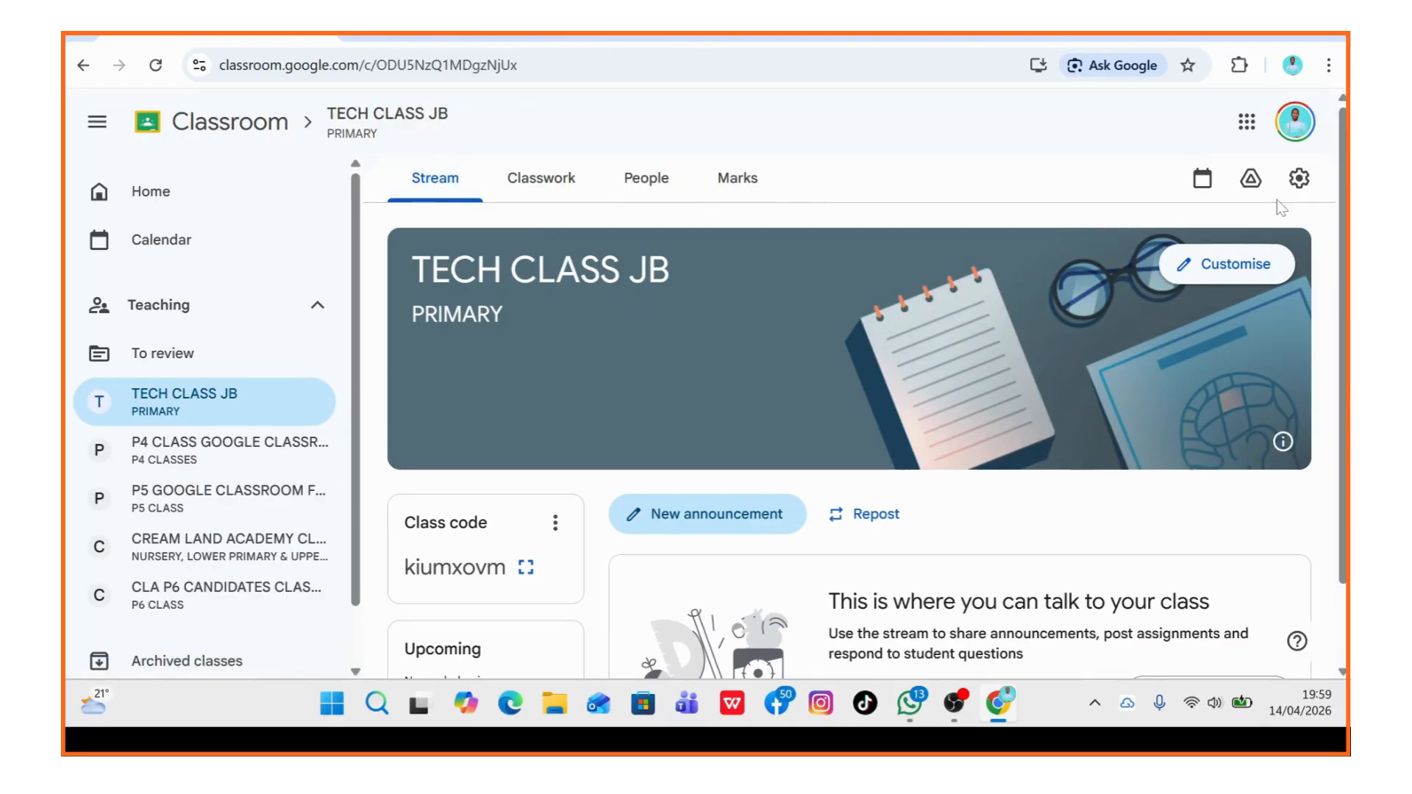
pyautogui.scroll(-2, 1343, 148)
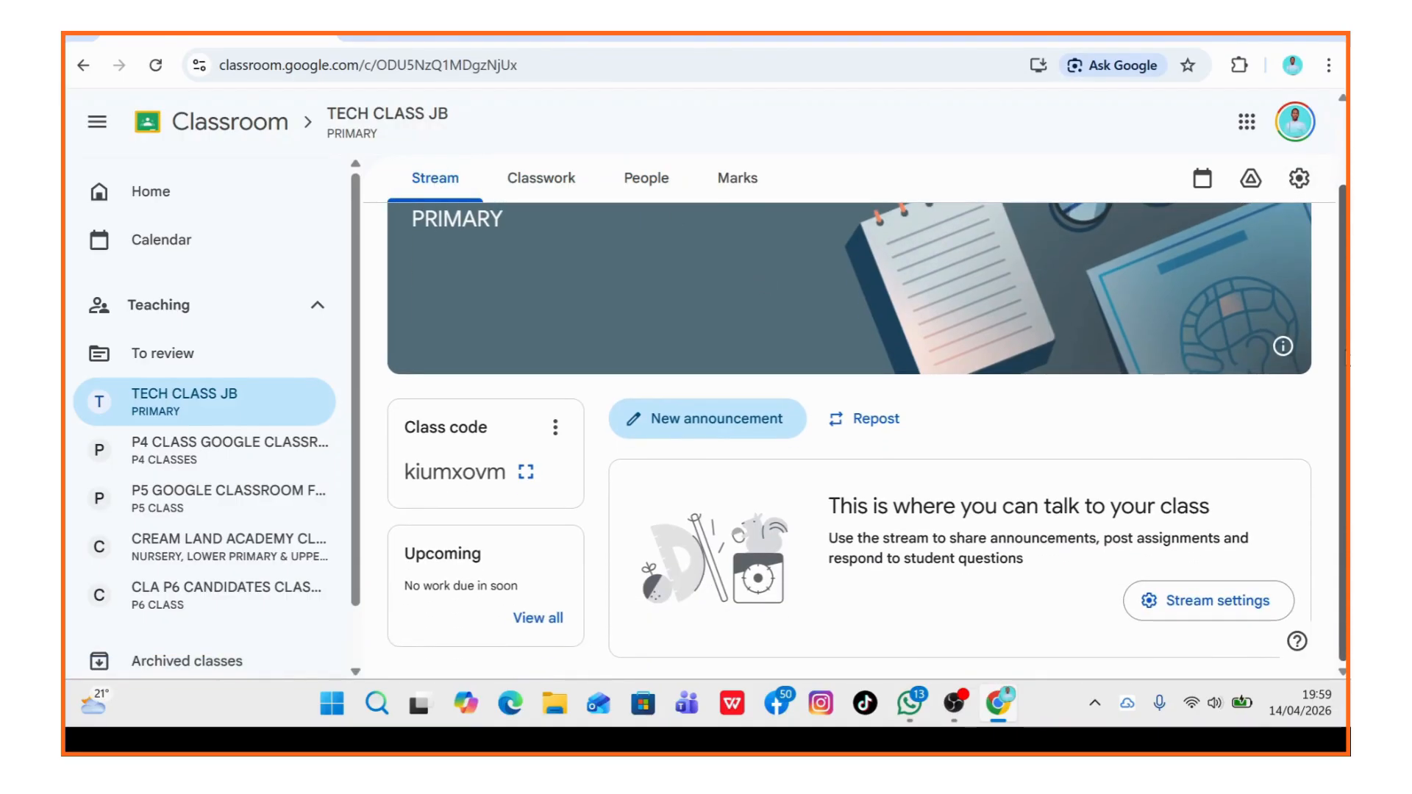